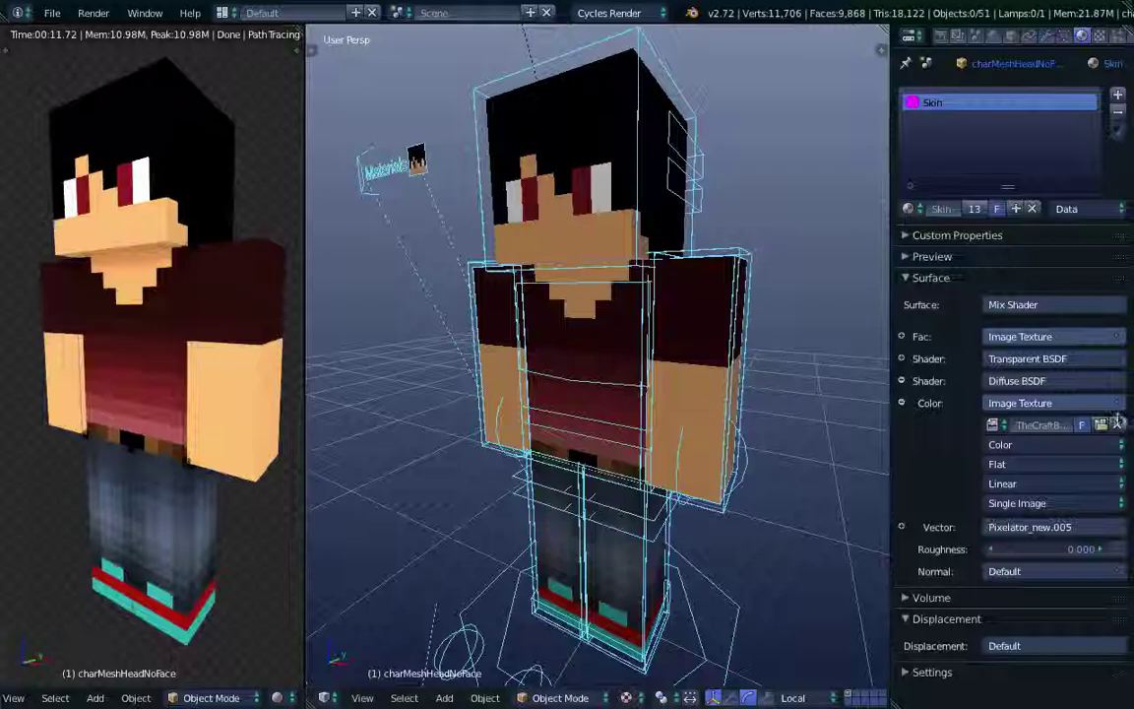
Step: Replace the character's skin texture with the rainbow-haired girl PNG from the People folder
left_click(1118, 425)
left_click(1084, 424)
left_click(47, 420)
scroll(410, 372, "down", 3)
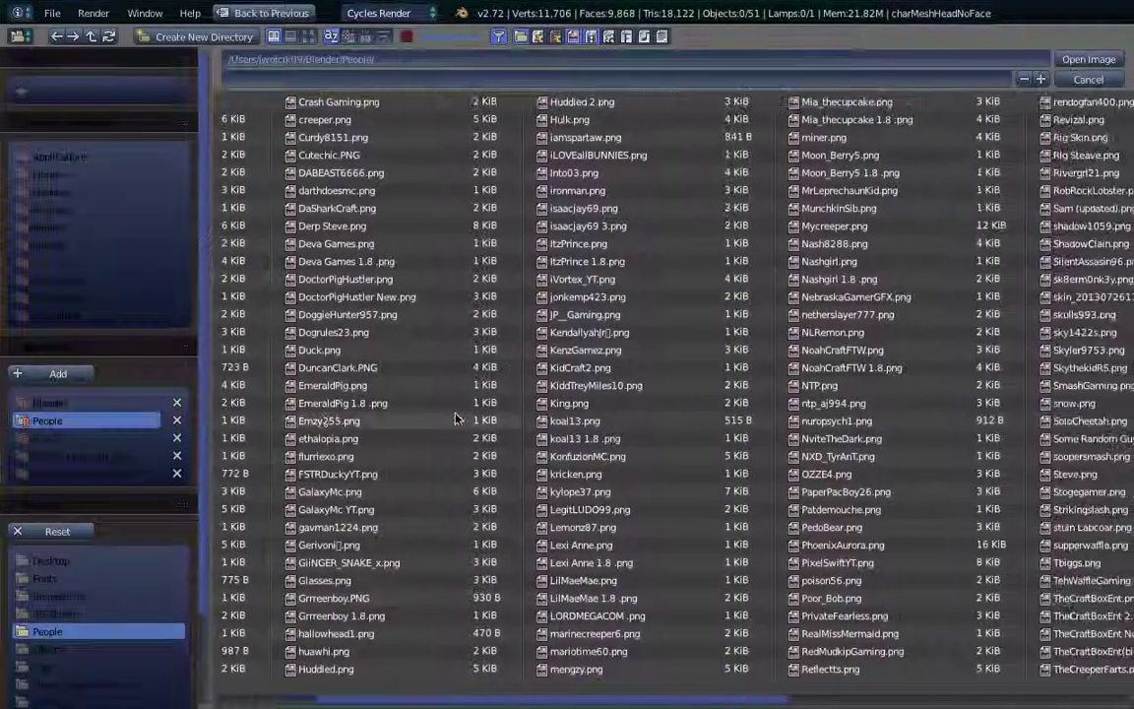
double_click(566, 492)
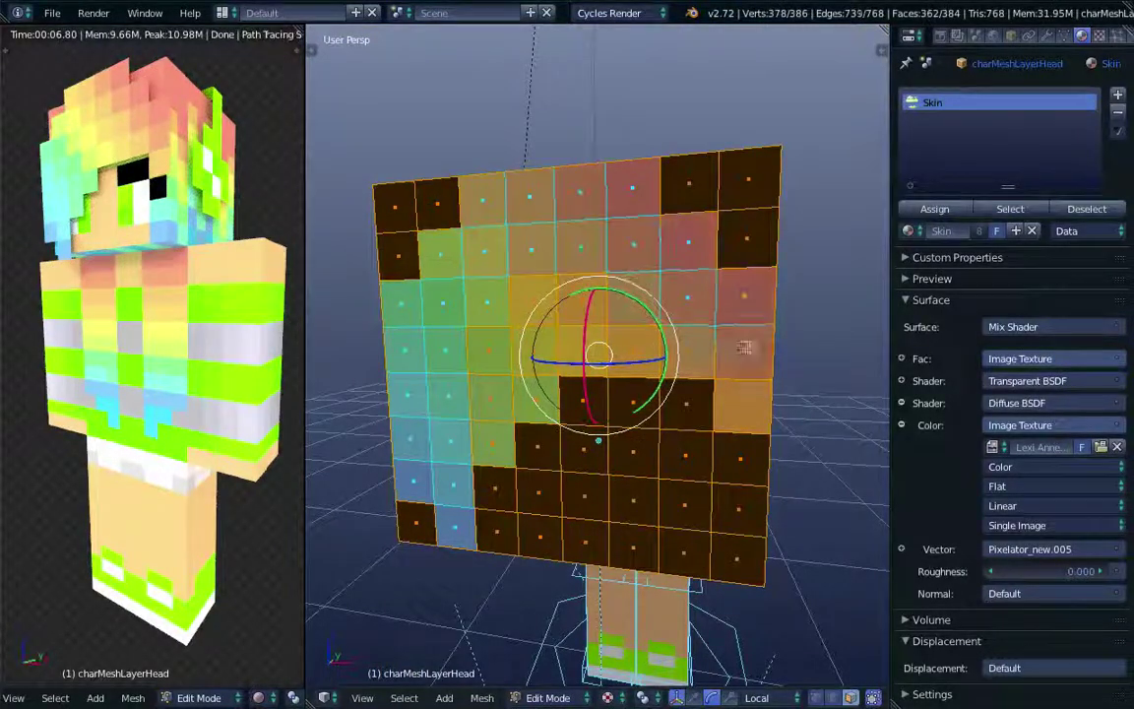
Step: Delete the selected head-layer faces
middle_click_drag(492, 437, 571, 333)
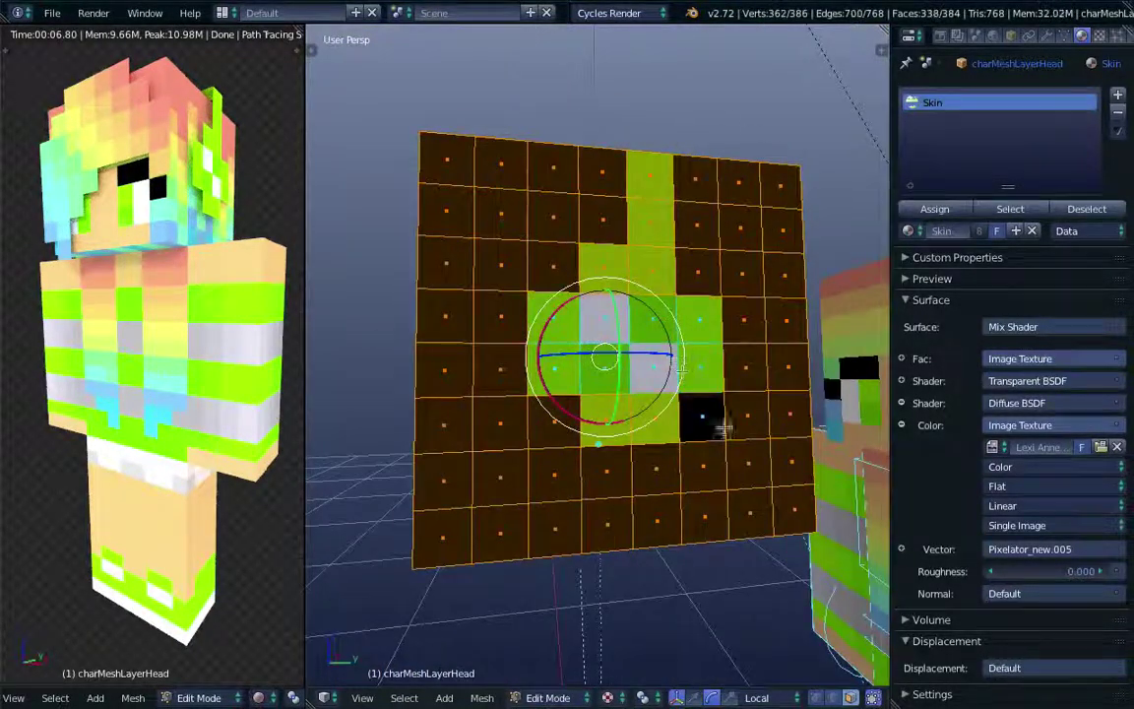
mouse_move(581, 125)
middle_mouse_down()
mouse_move(646, 139)
mouse_move(582, 138)
mouse_move(581, 157)
middle_mouse_up()
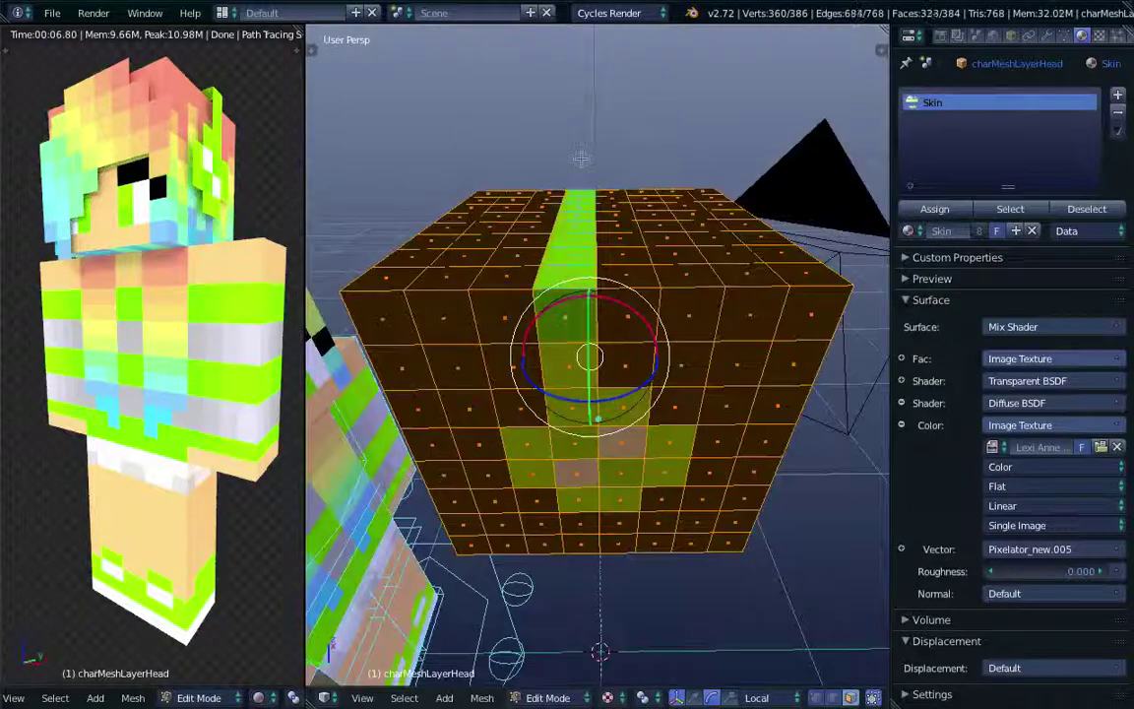
mouse_move(629, 342)
middle_mouse_down()
mouse_move(610, 414)
mouse_move(666, 352)
middle_mouse_up()
key("x")
left_click(631, 426)
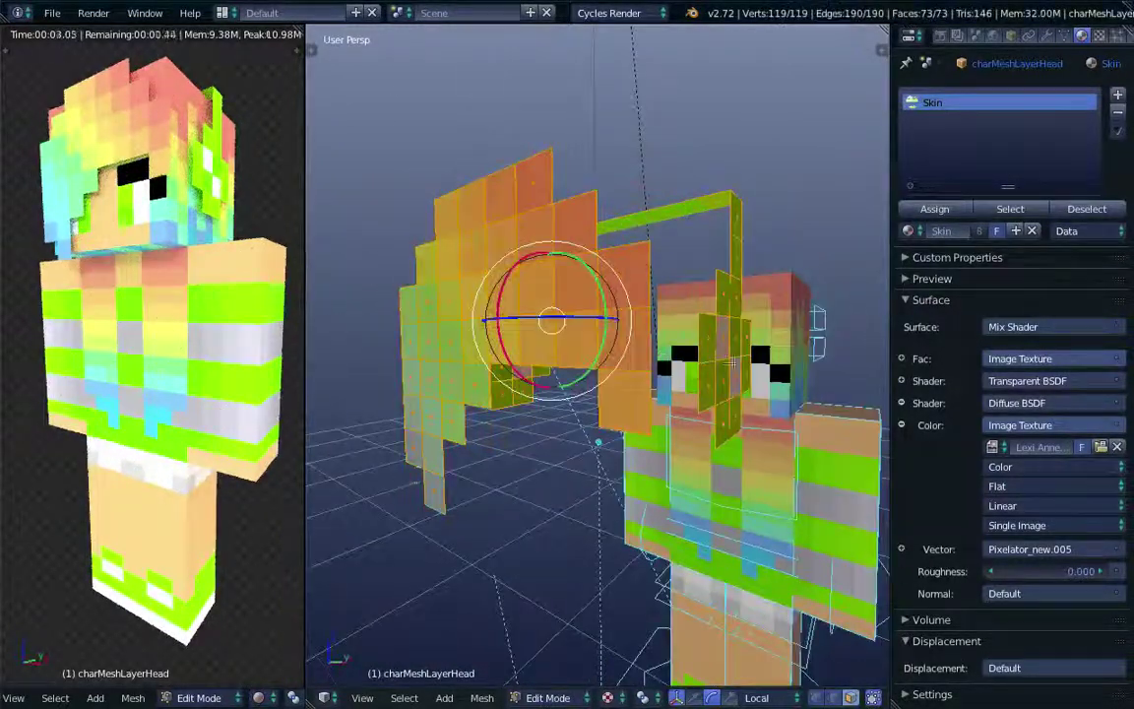
Step: Separate the remaining hair pieces into their own objects
middle_click_drag(622, 219, 559, 207)
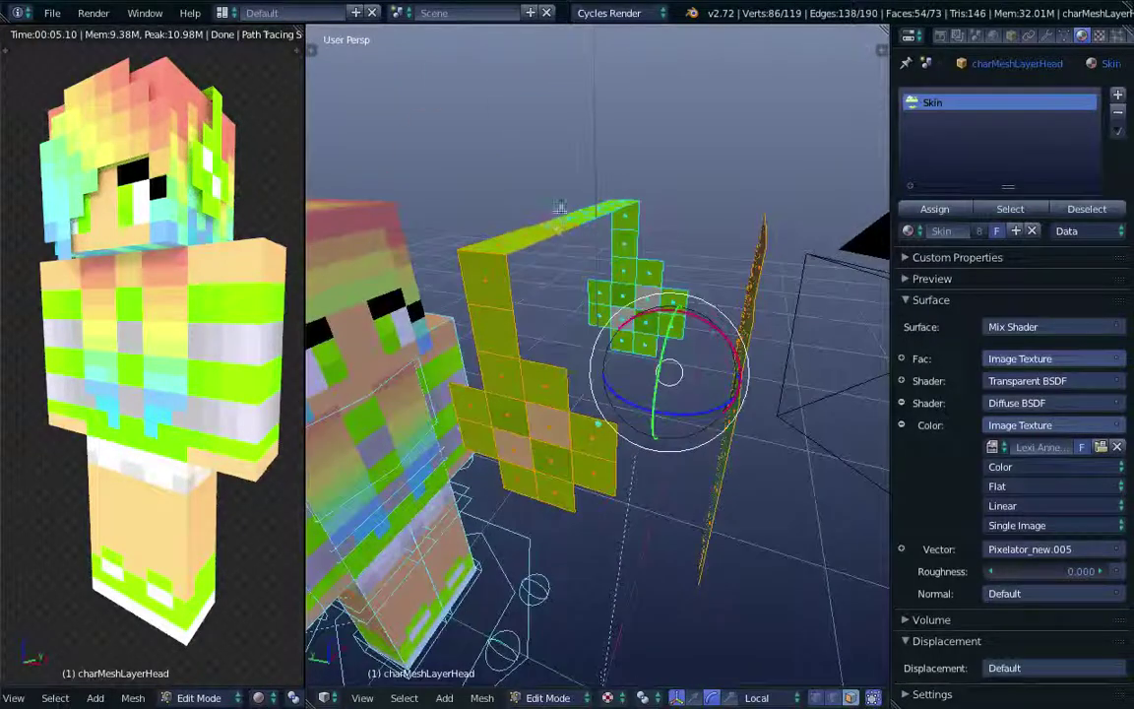
key("p")
mouse_move(566, 493)
middle_mouse_down()
mouse_move(519, 489)
mouse_move(599, 402)
middle_mouse_up()
left_click(519, 488)
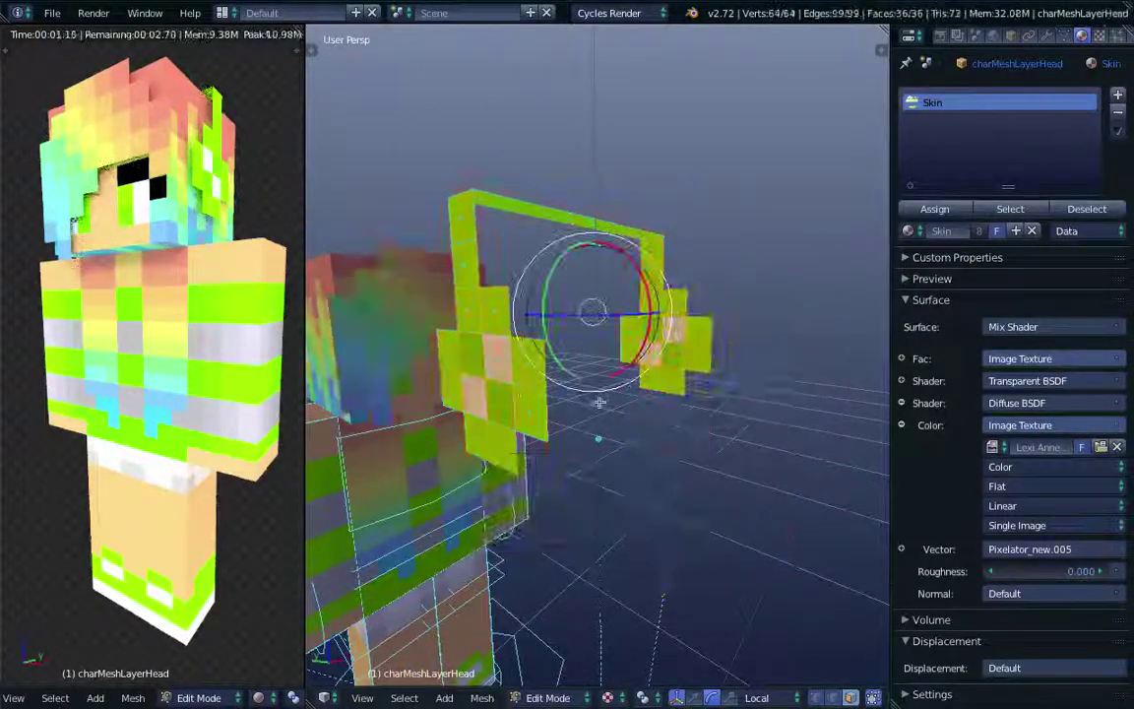
key("p")
left_click(608, 335)
Step: Separate the eye faces from the plain head mesh
key("Tab")
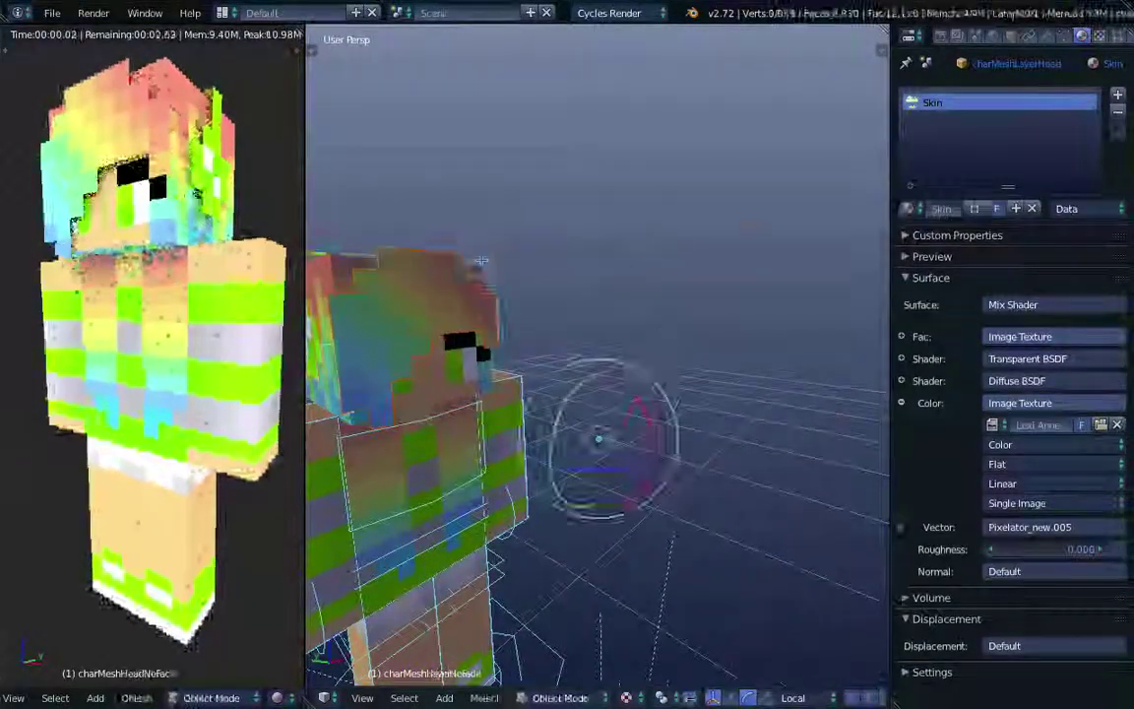
middle_click_drag(590, 354, 481, 260)
right_click(389, 412)
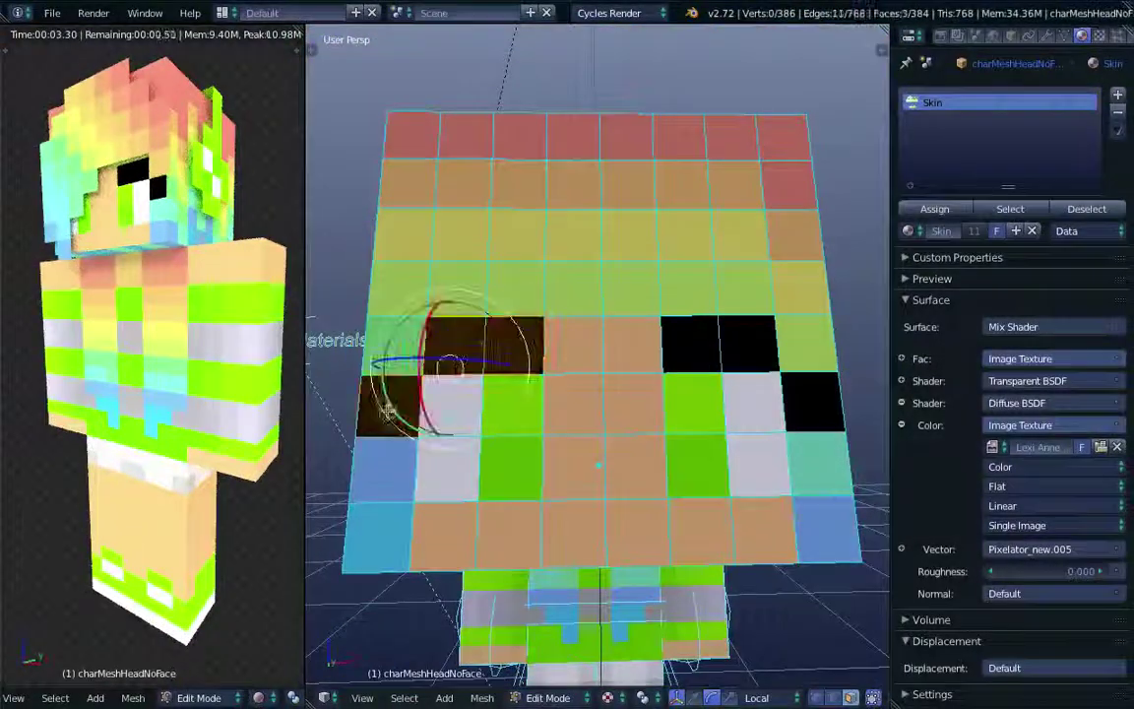
right_click(821, 398, "shift")
key("p")
left_click(430, 435)
key("a")
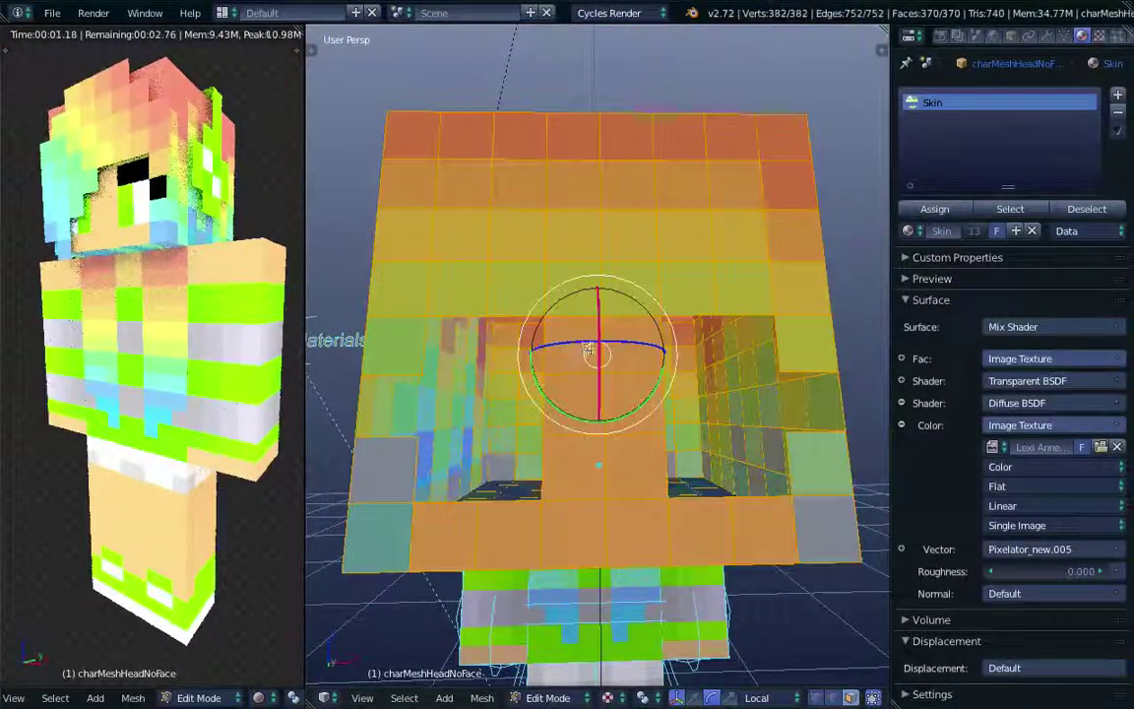
middle_click_drag(743, 522, 630, 350)
right_click(742, 519)
key("l")
Step: Switch the left panel to the Image Editor, then back to the rendered 3D view
left_click(18, 701)
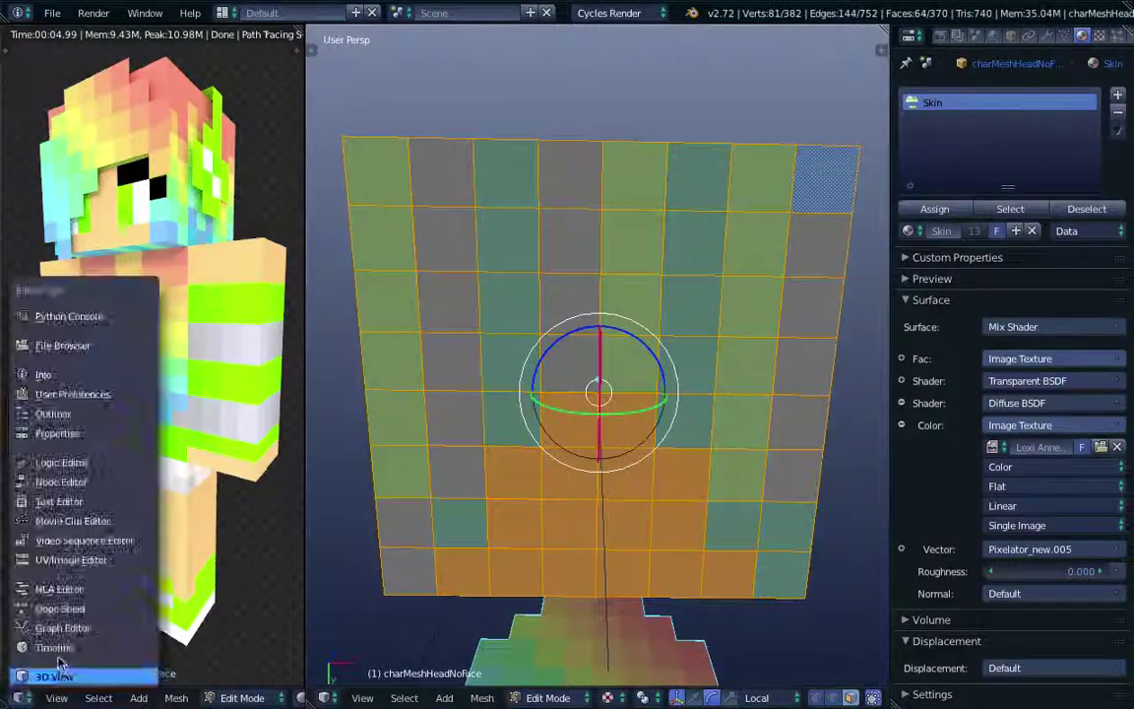
left_click(57, 670)
scroll(165, 381, "up", 4)
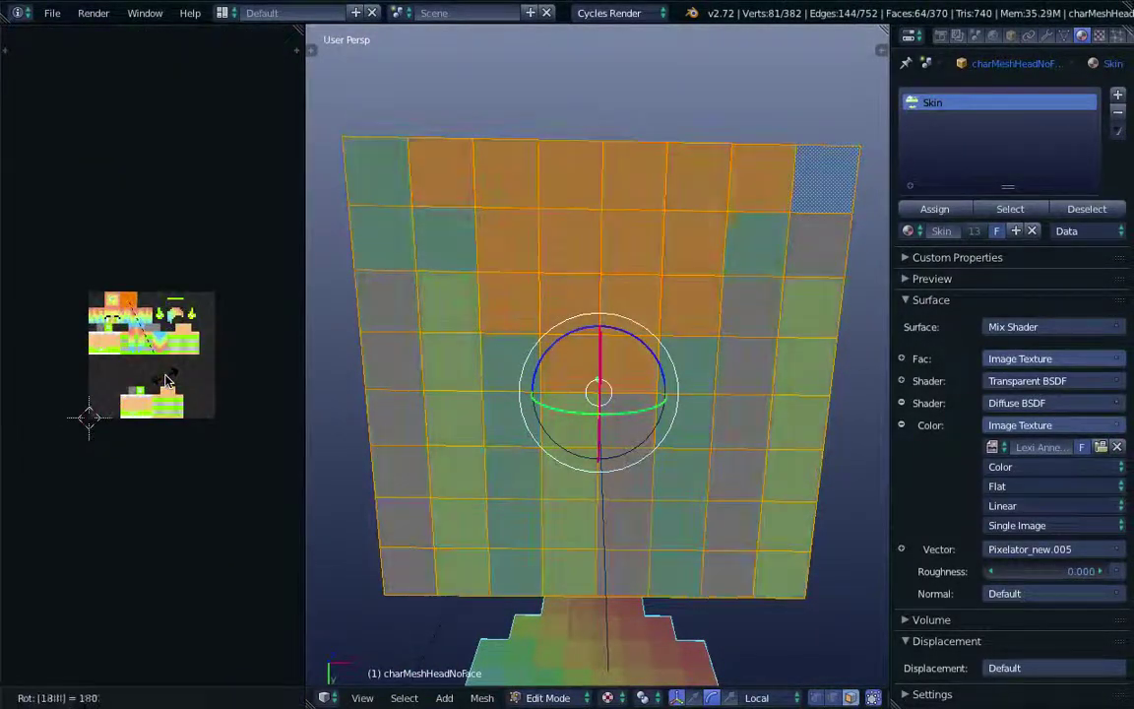
left_click(18, 699)
left_click(49, 677)
middle_click_drag(611, 315, 615, 333)
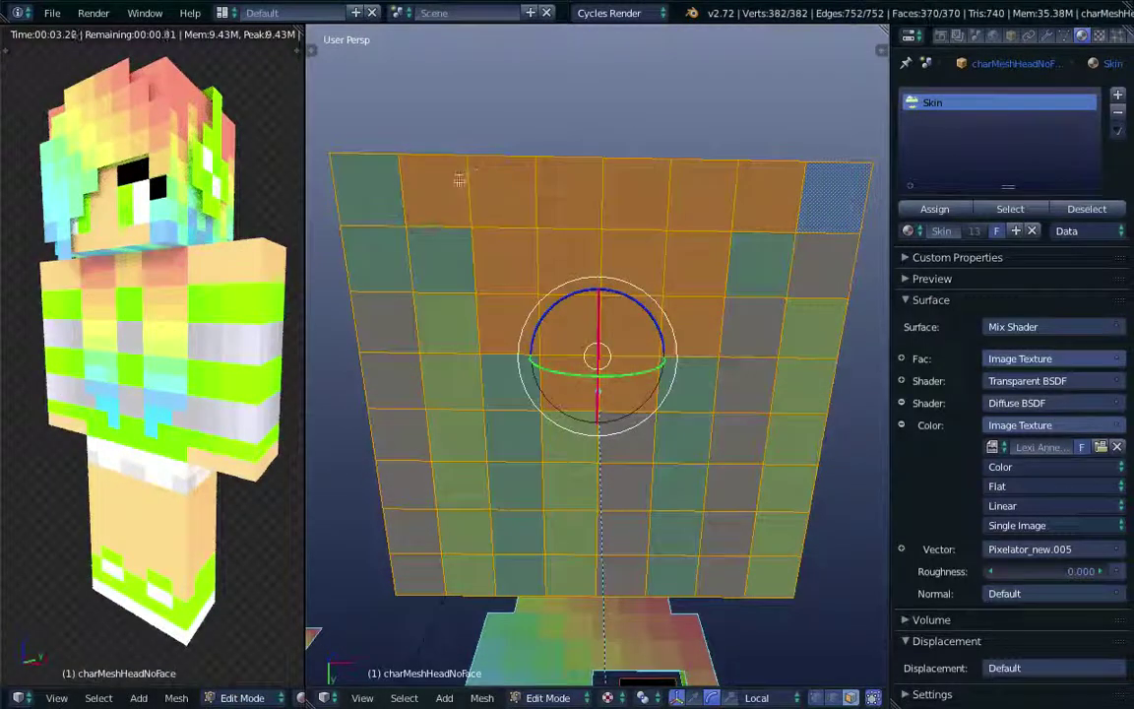
Step: Select the left arm mesh, enter Edit Mode and show its modifier settings
middle_click_drag(538, 233, 558, 545)
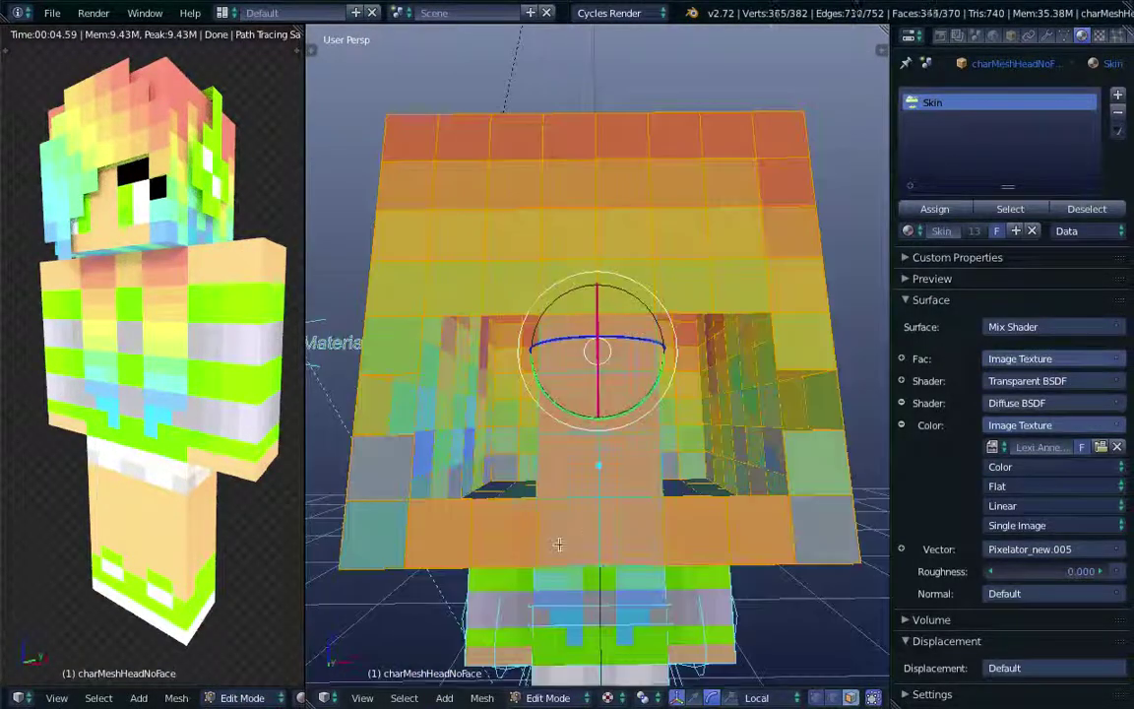
middle_click_drag(731, 516, 736, 473)
key("Tab")
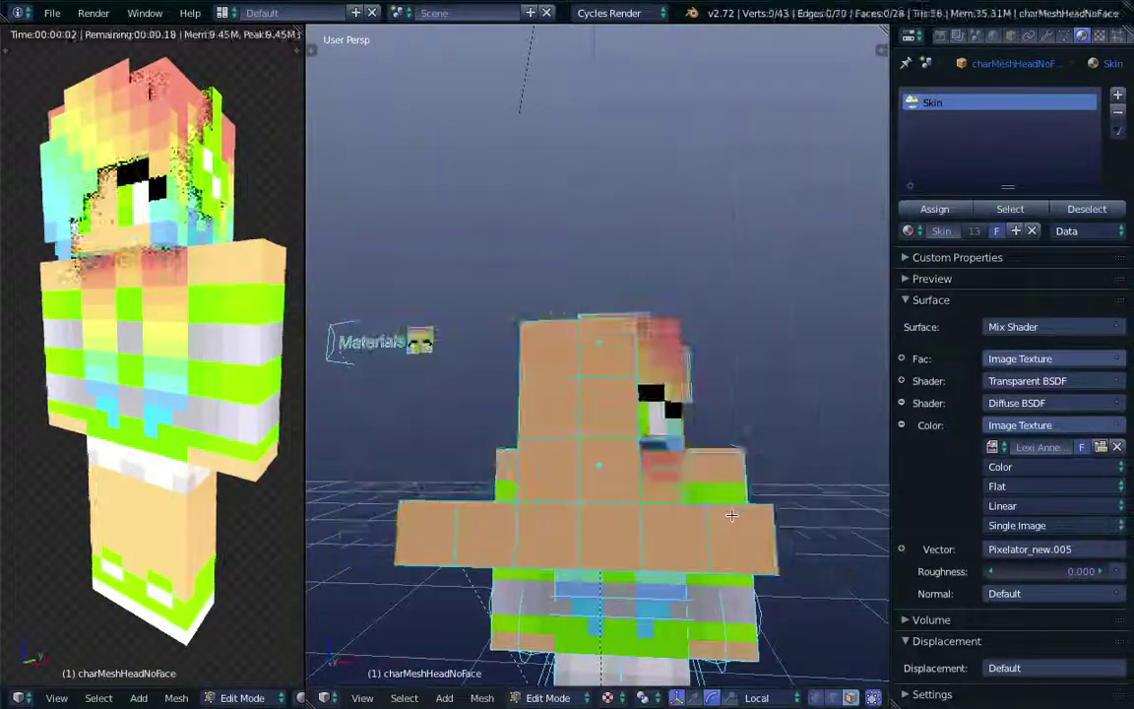
right_click(736, 473)
key("Tab")
left_click(1047, 36)
Step: Separate a band of faces from the left arm mesh into its own piece
key("a")
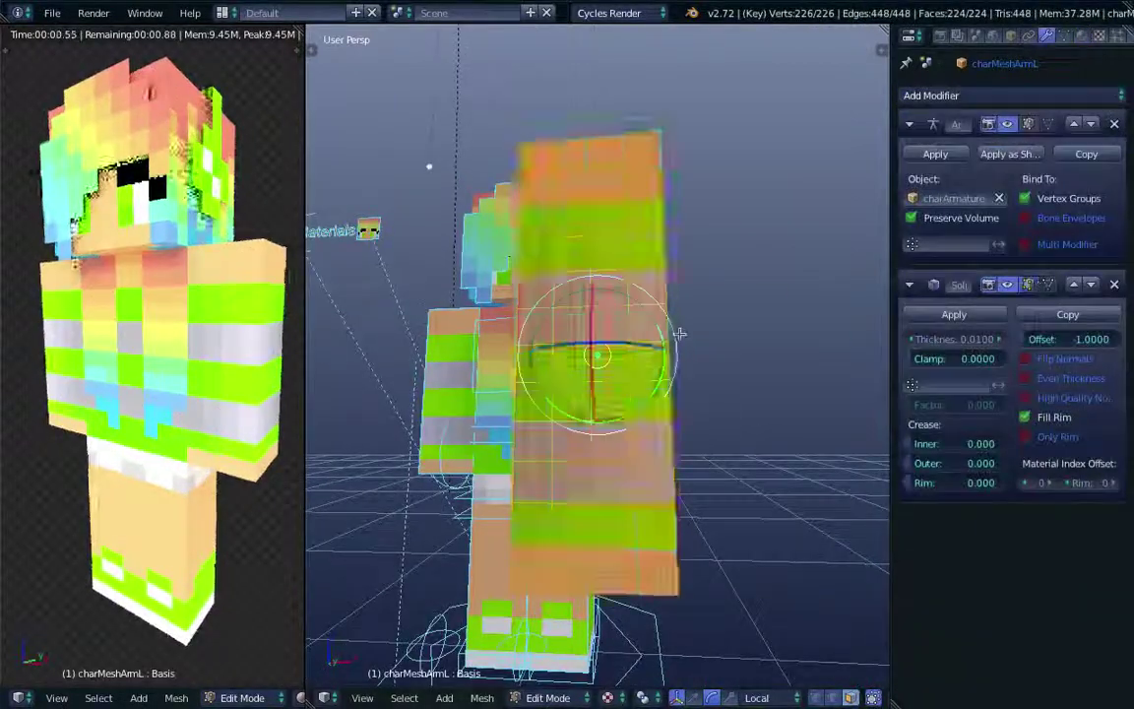
middle_click_drag(690, 374, 679, 334)
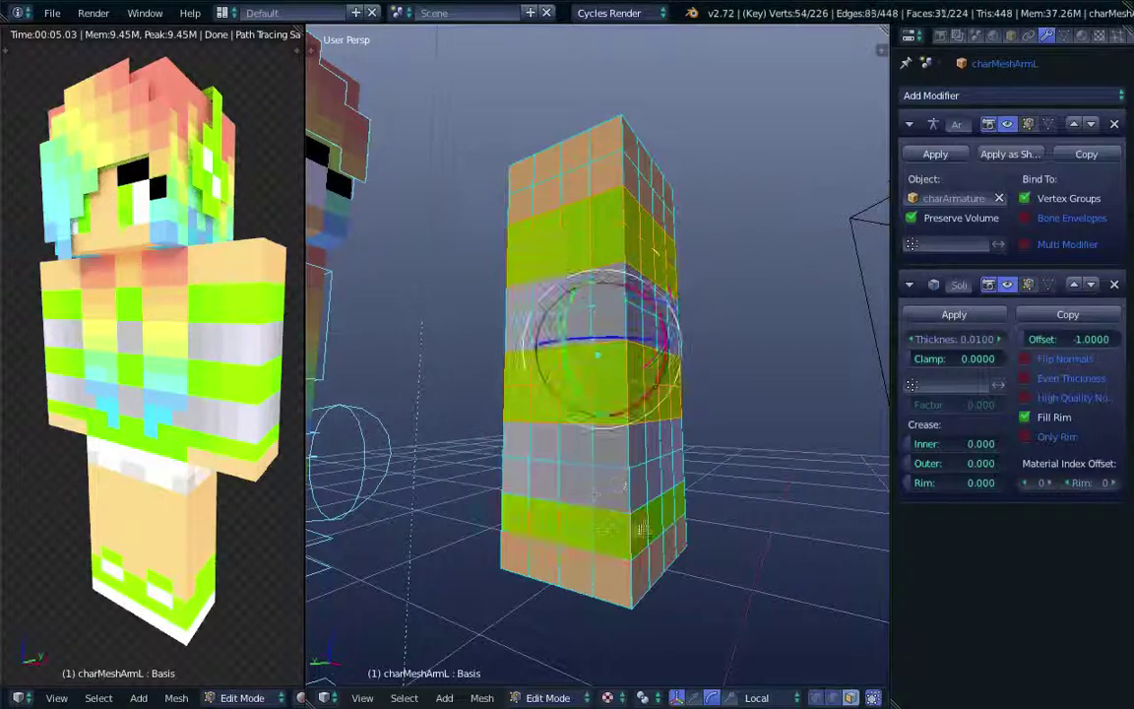
key("KP_4")
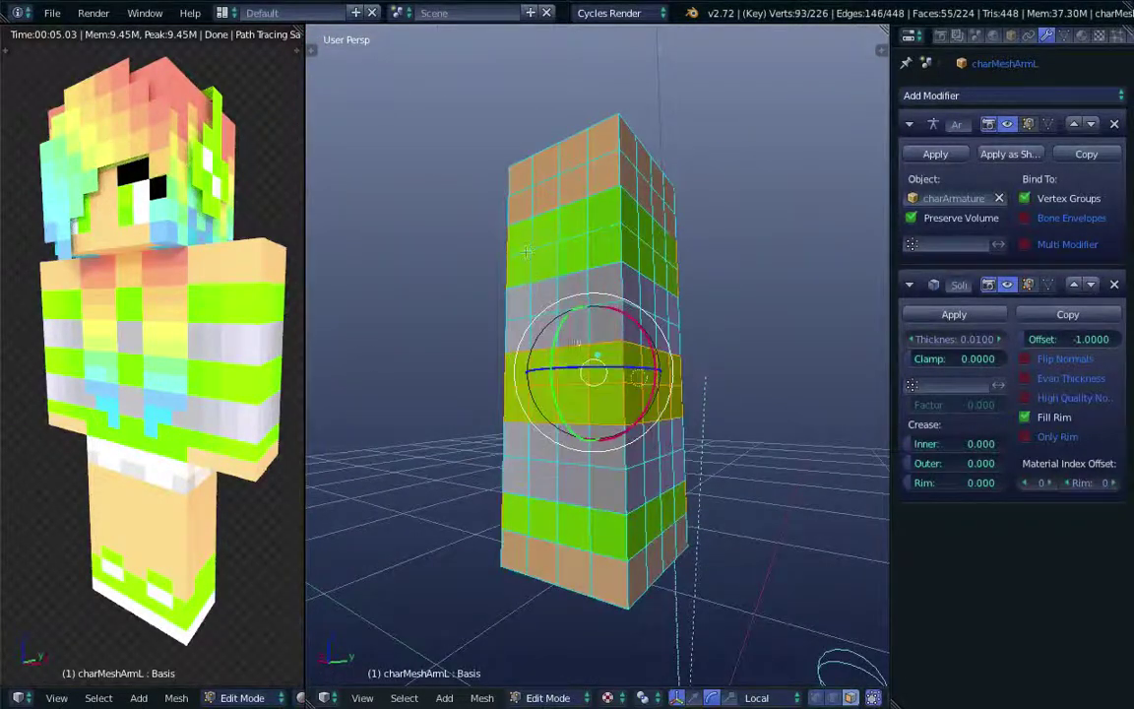
key("ctrl+z")
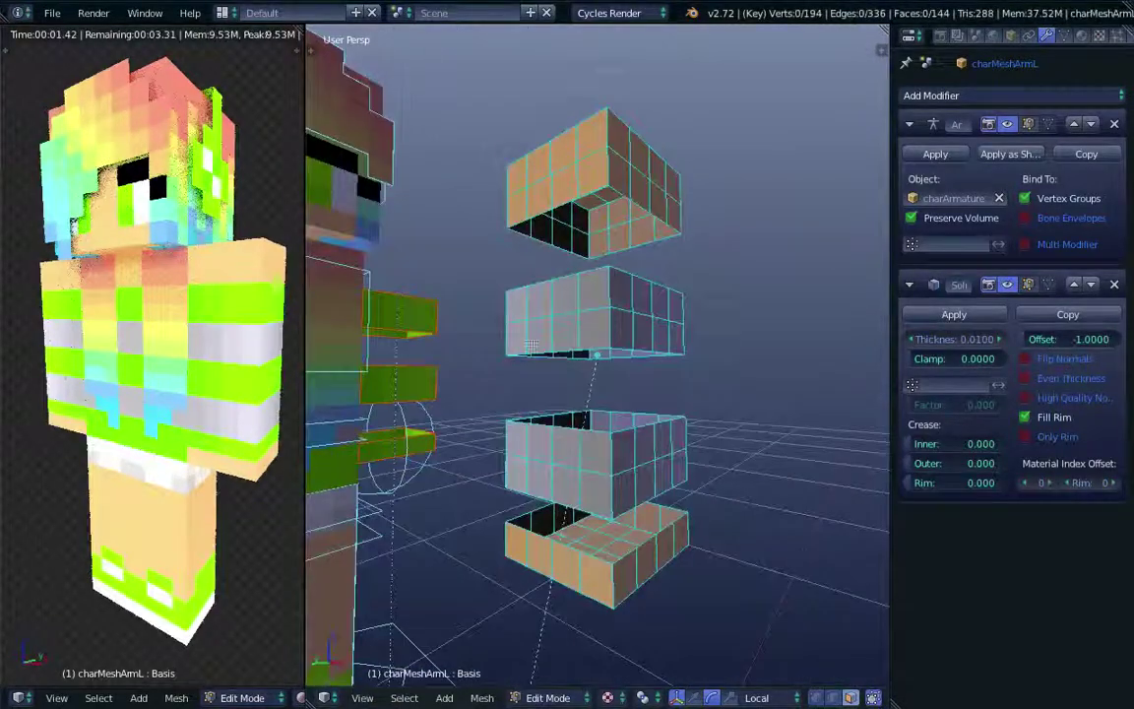
middle_click_drag(591, 414, 579, 473)
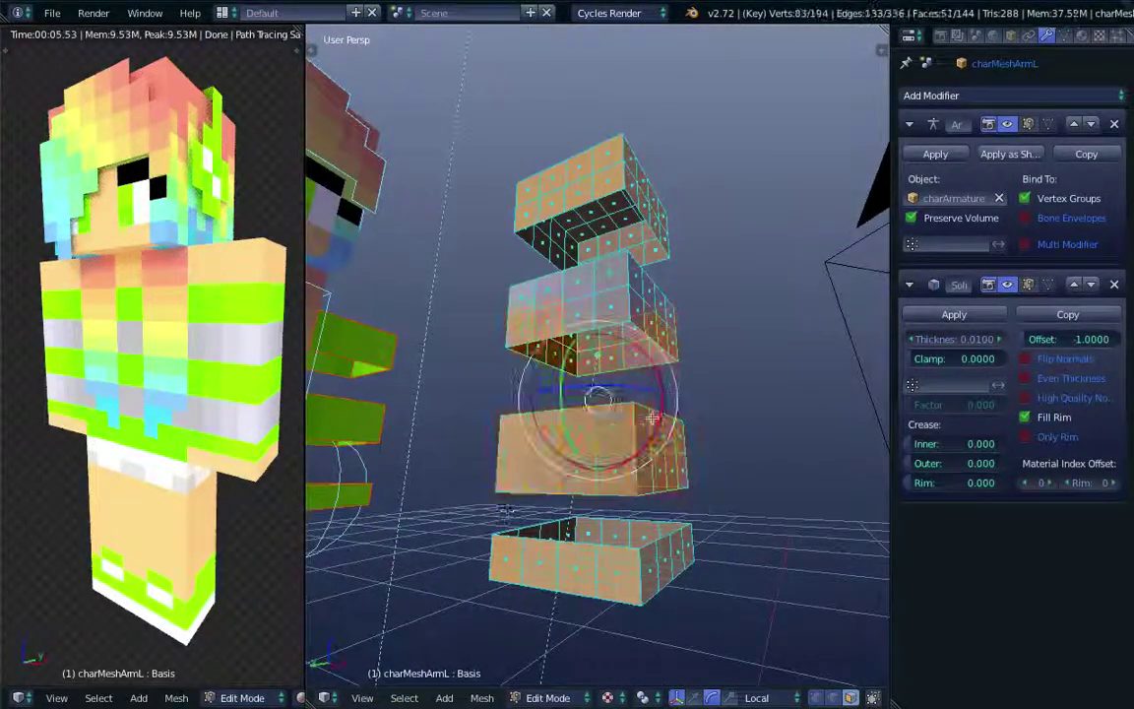
key("p")
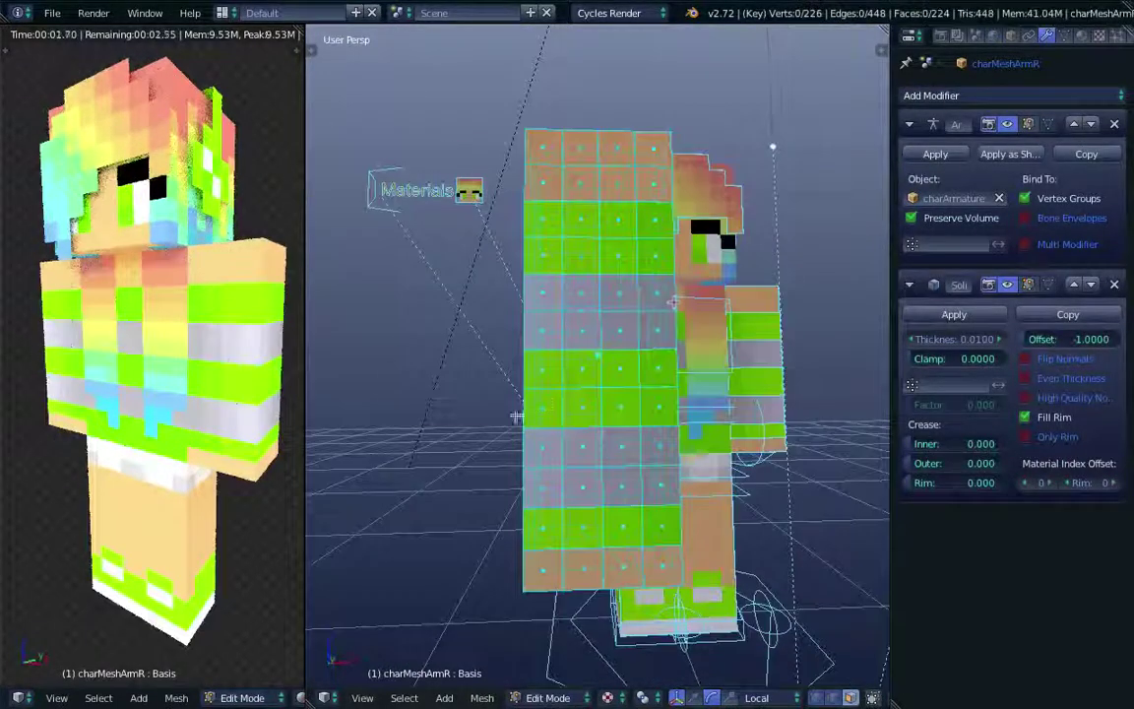
key("v")
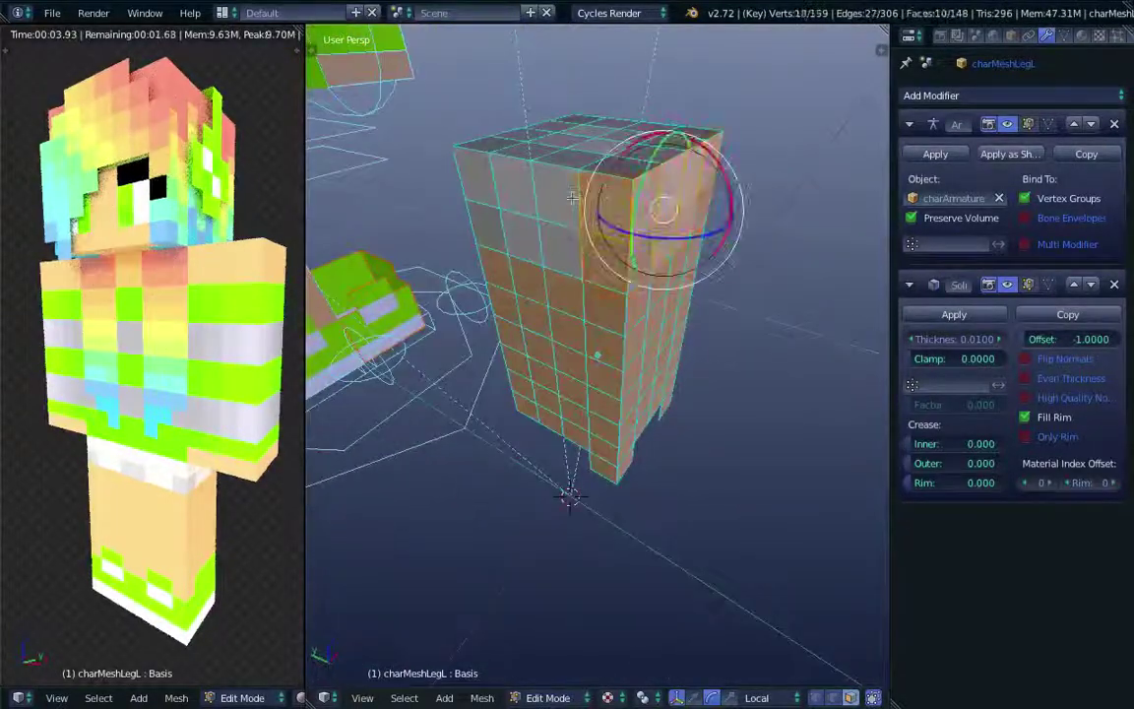
Step: Add a top face of the left leg to the selection while orbiting around it
right_click(547, 133, "shift")
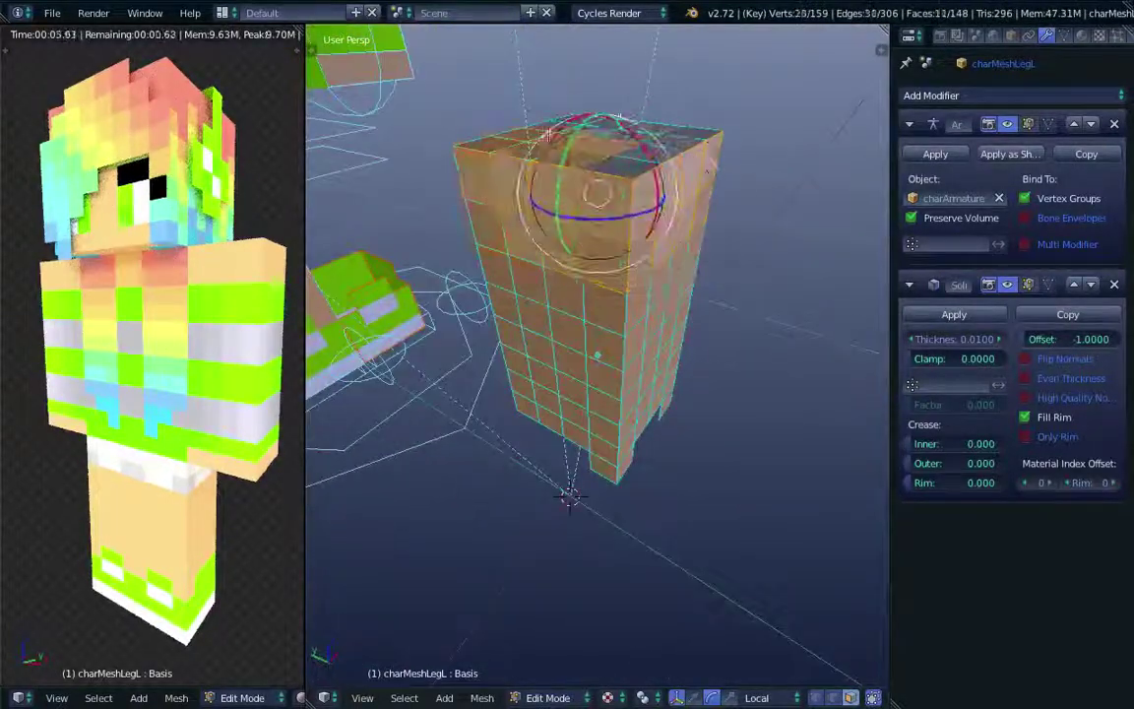
middle_click_drag(620, 176, 481, 176)
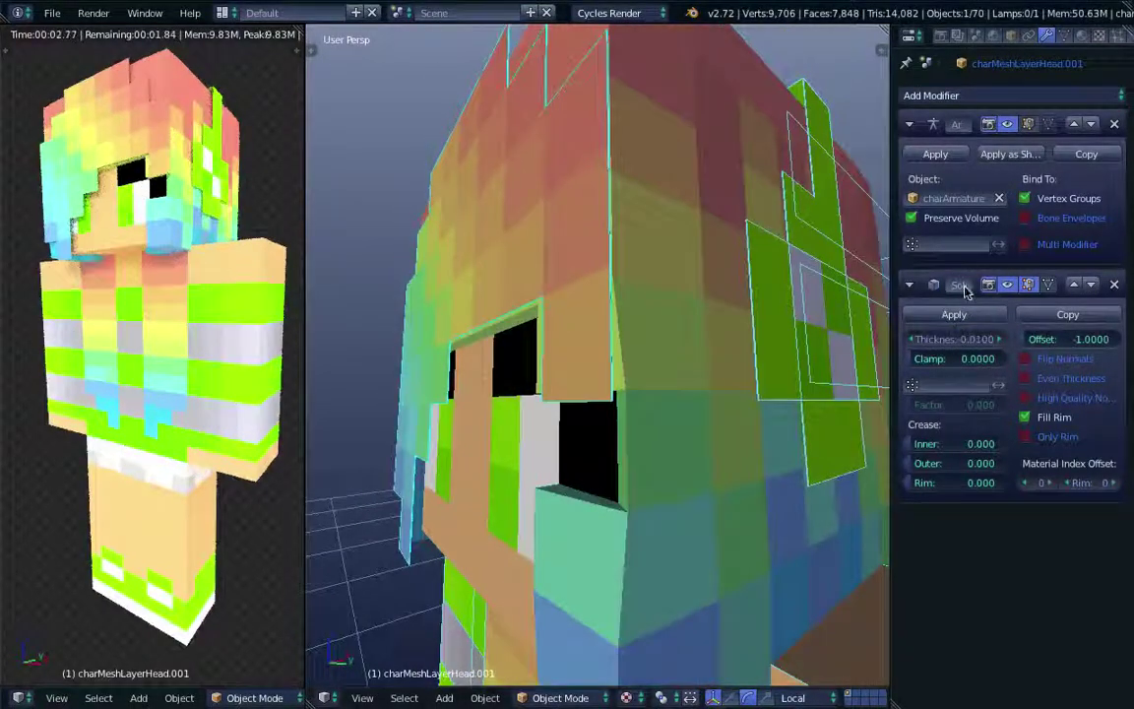
Step: Increase the Solidify thickness of the head shell and the hair layer
left_click_drag(953, 339, 1014, 339)
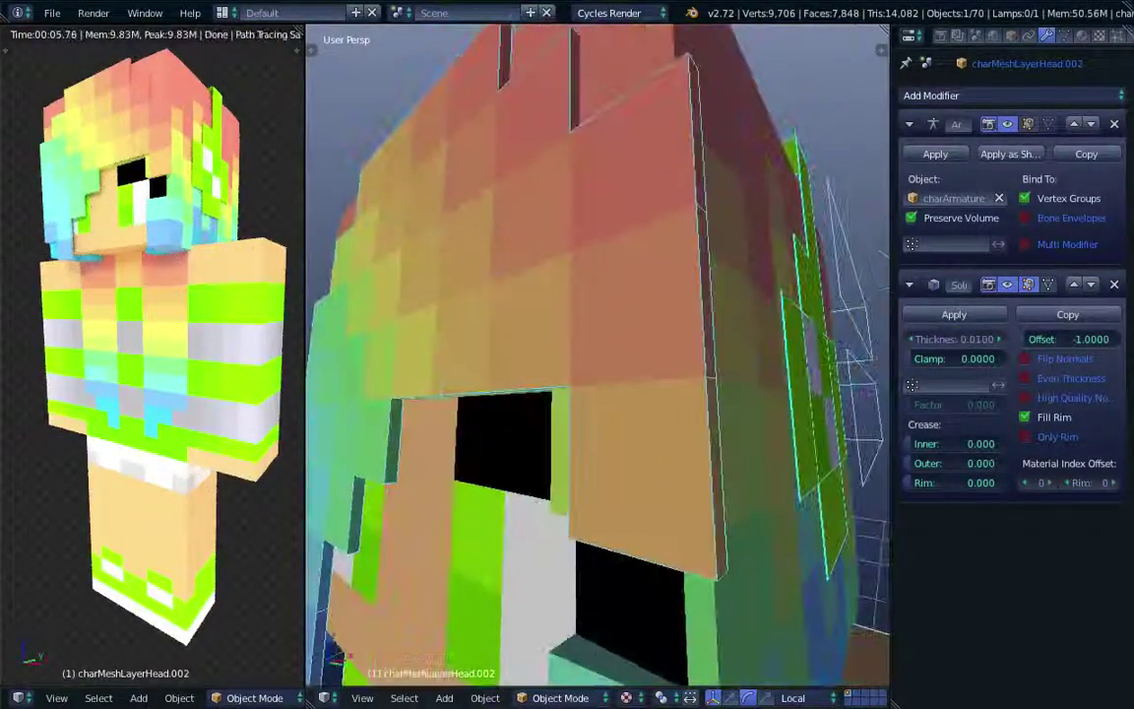
left_click_drag(953, 339, 969, 345)
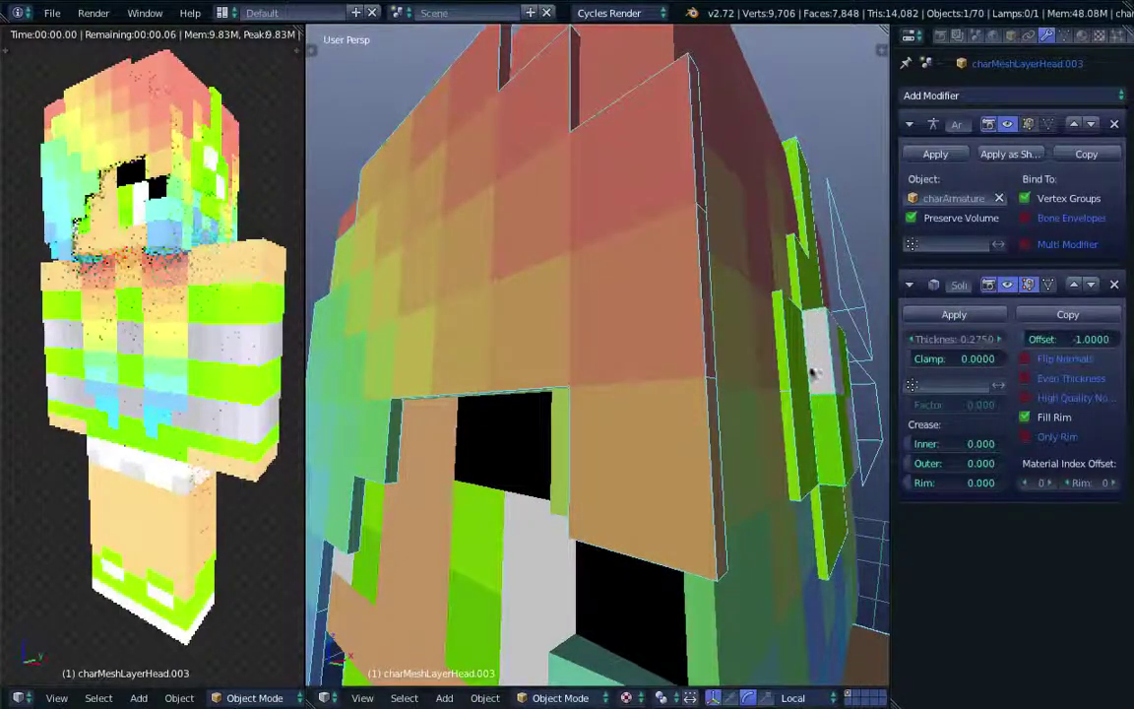
key("KP_1")
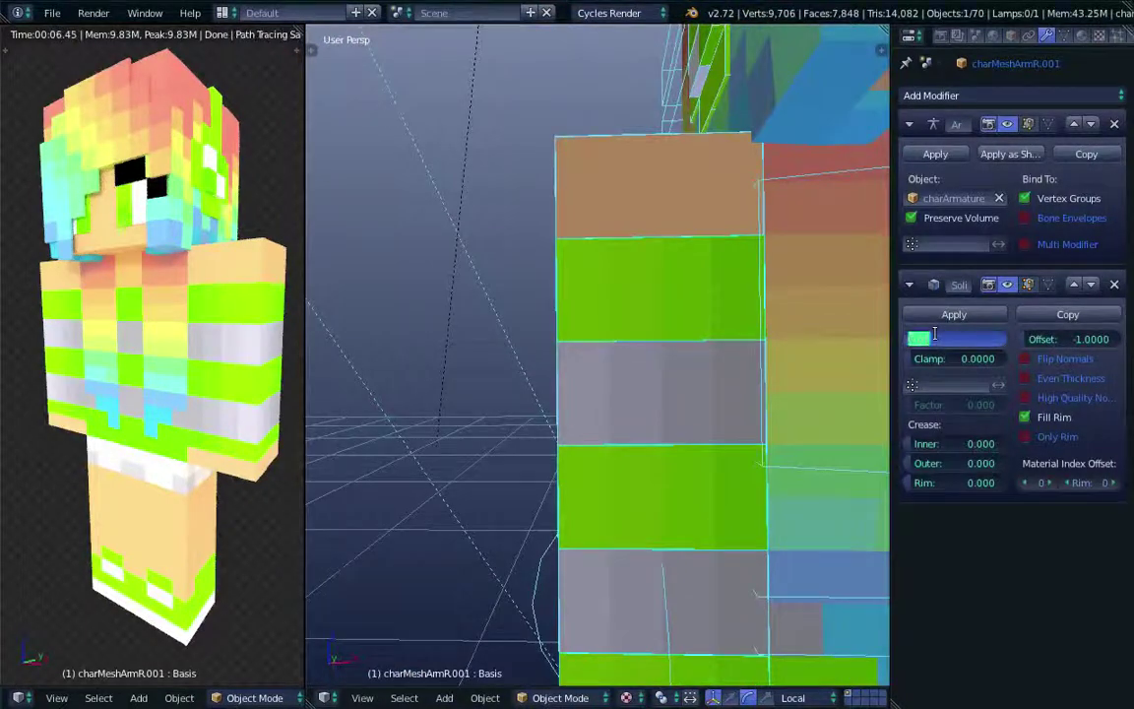
Step: Adjust the Solidify thickness of the right and left arm shells
left_click_drag(936, 335, 802, 336)
left_click_drag(935, 336, 611, 320)
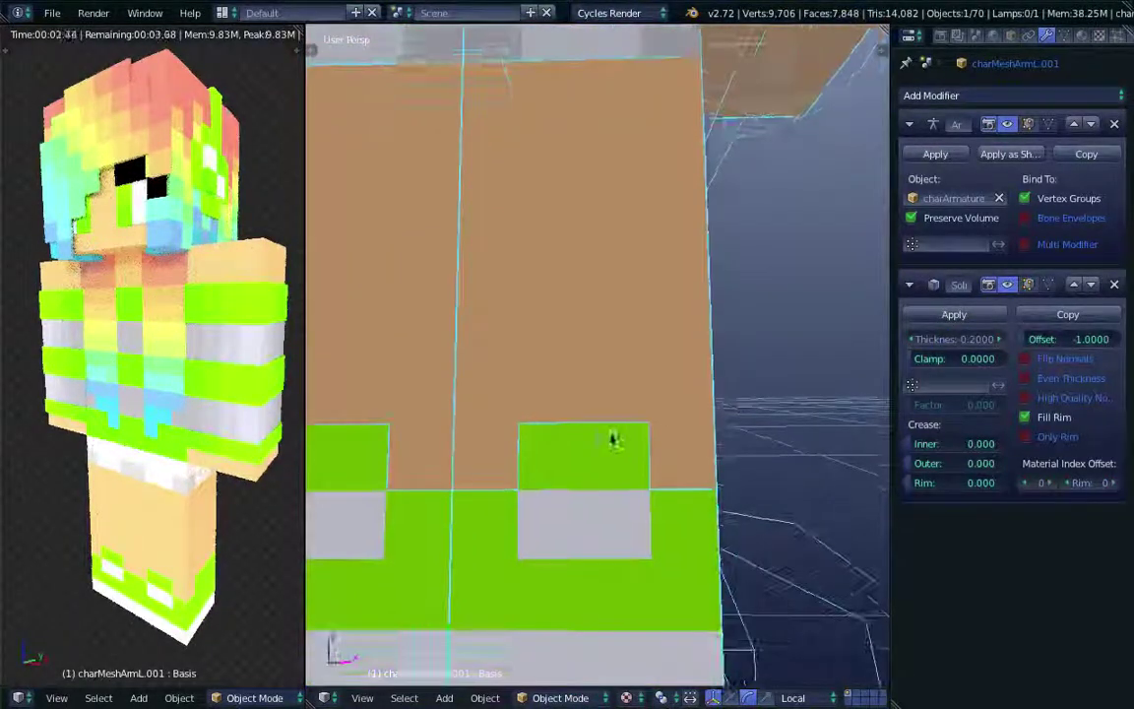
left_click_drag(956, 335, 640, 410)
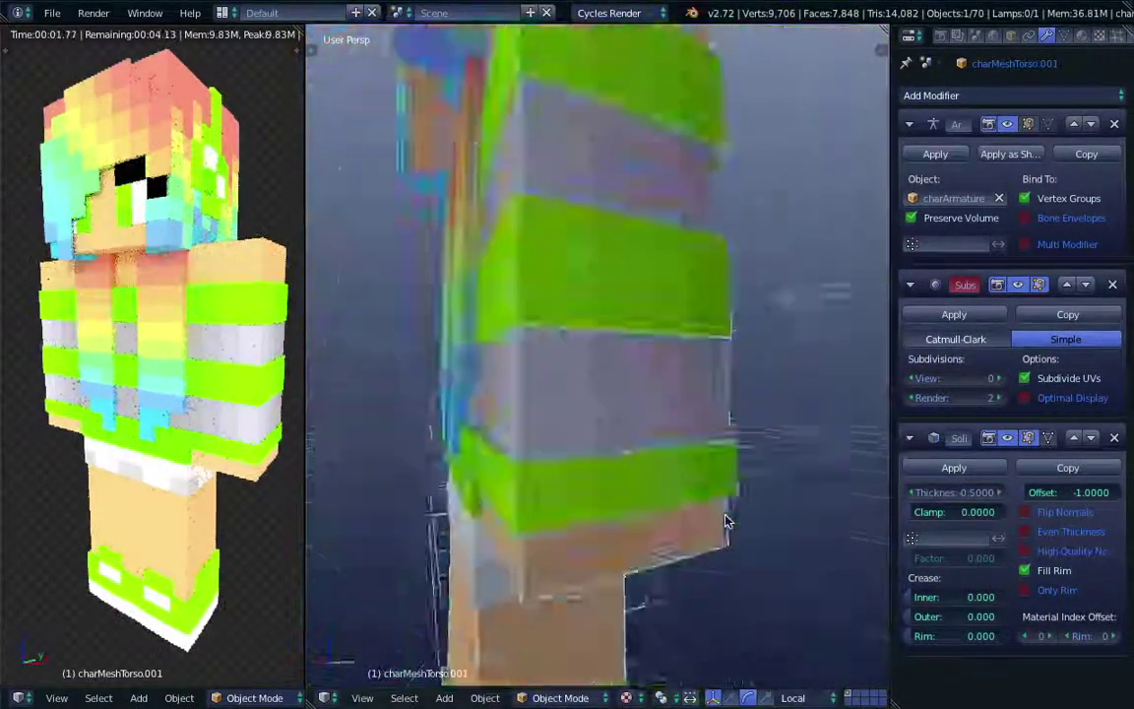
middle_click_drag(726, 522, 726, 522)
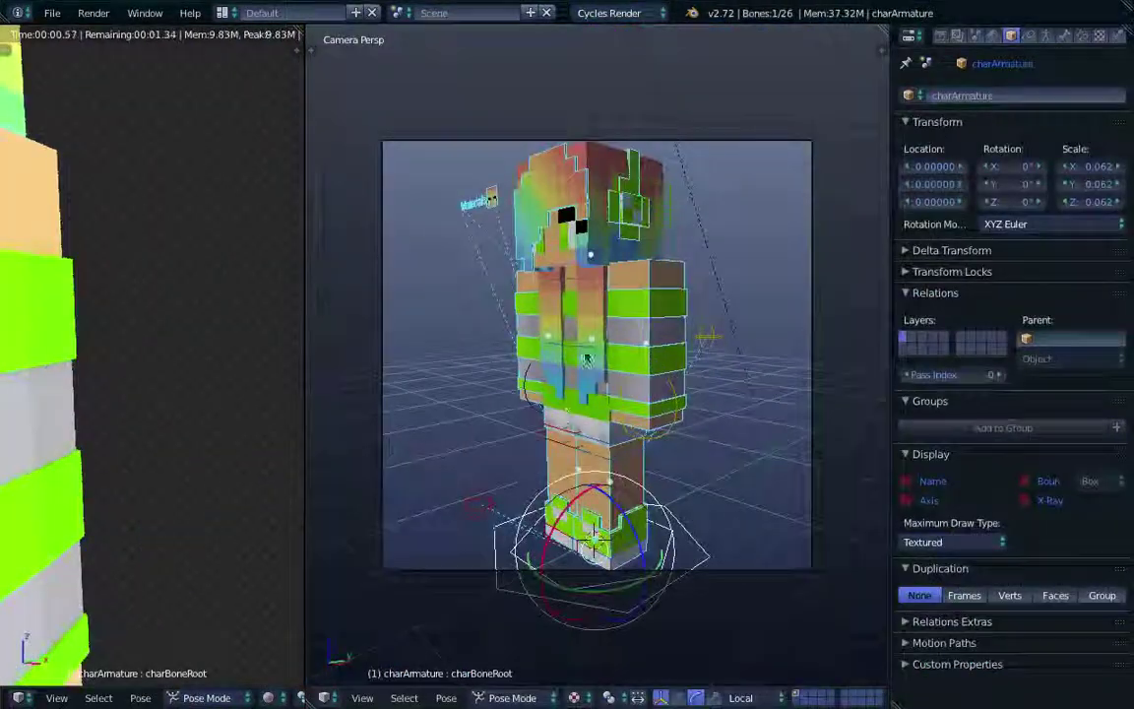
Step: Save the project under a new .blend file name in the 3D Skins folder
right_click(589, 335)
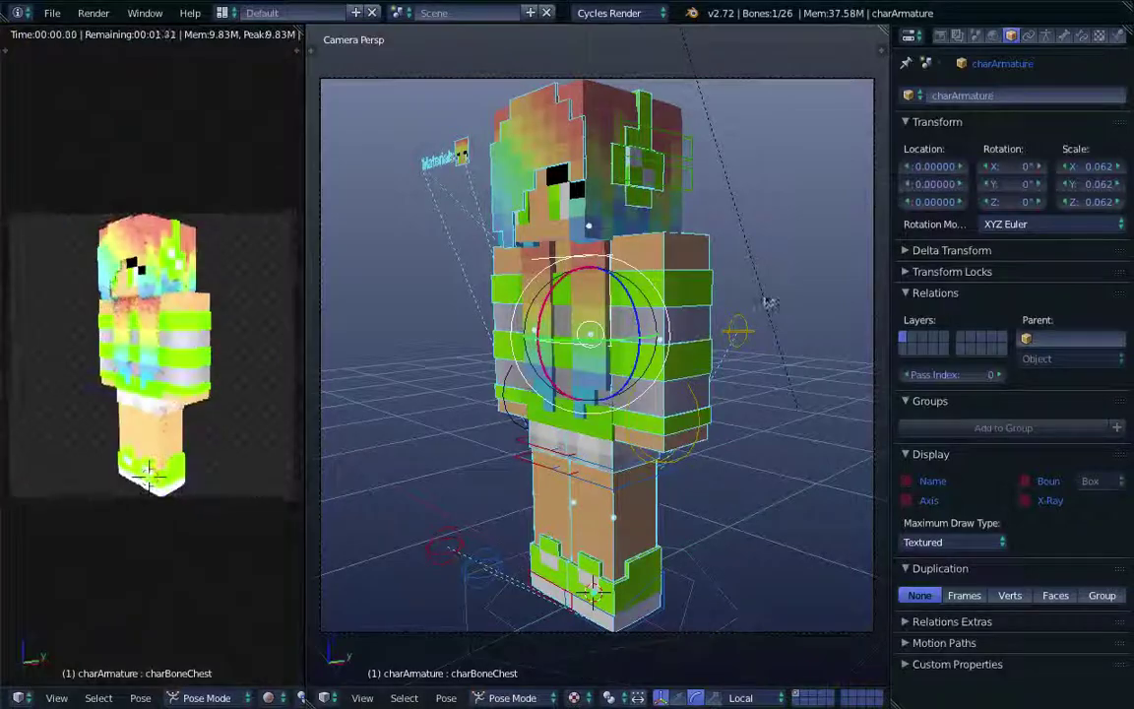
key("ctrl+shift+s")
double_click(274, 137)
double_click(275, 119)
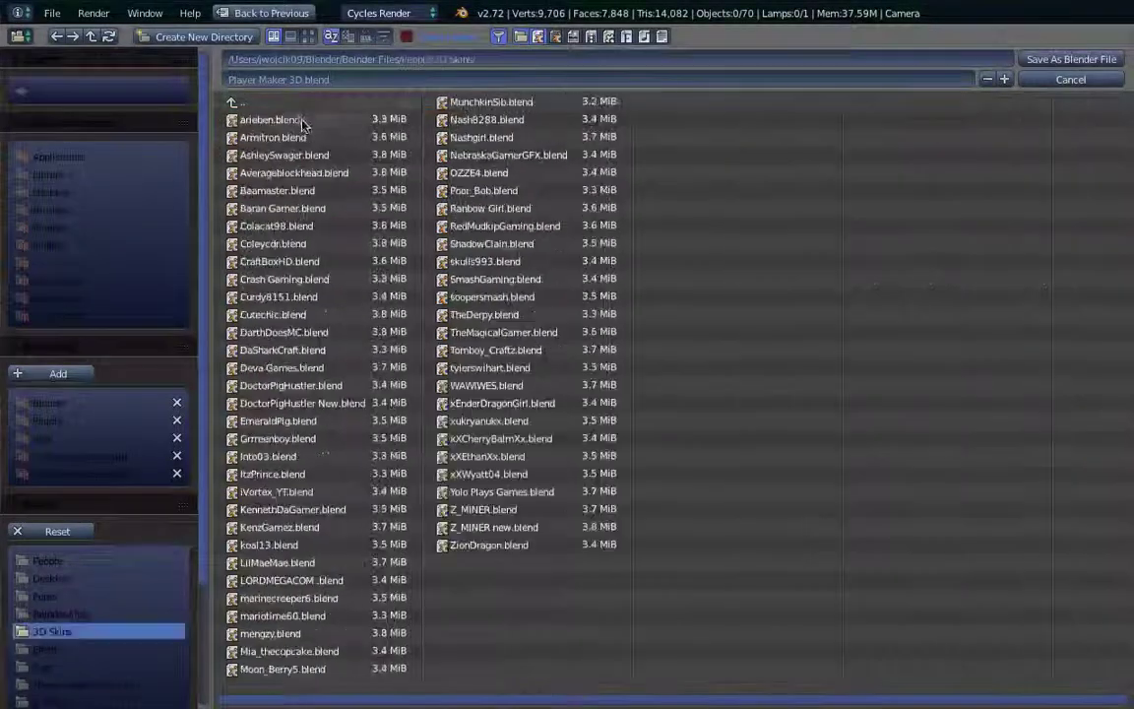
left_click(300, 79)
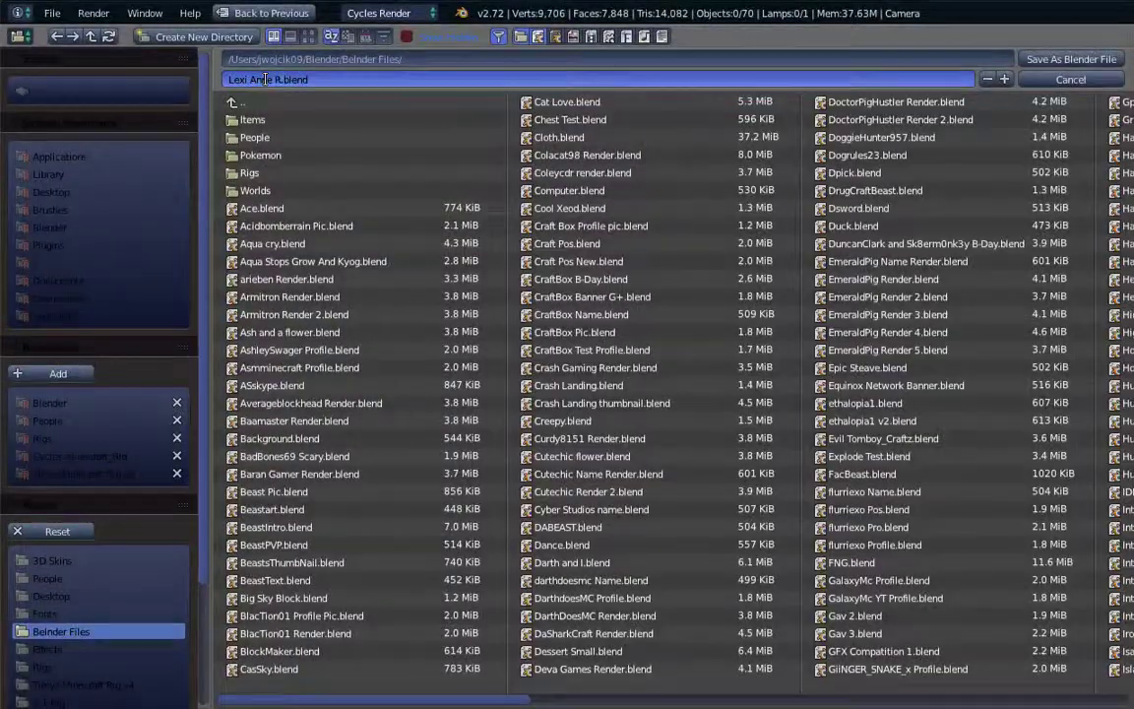
key("Return")
Step: Show the viewport side panel, select the armature and zoom the camera closer
key("n")
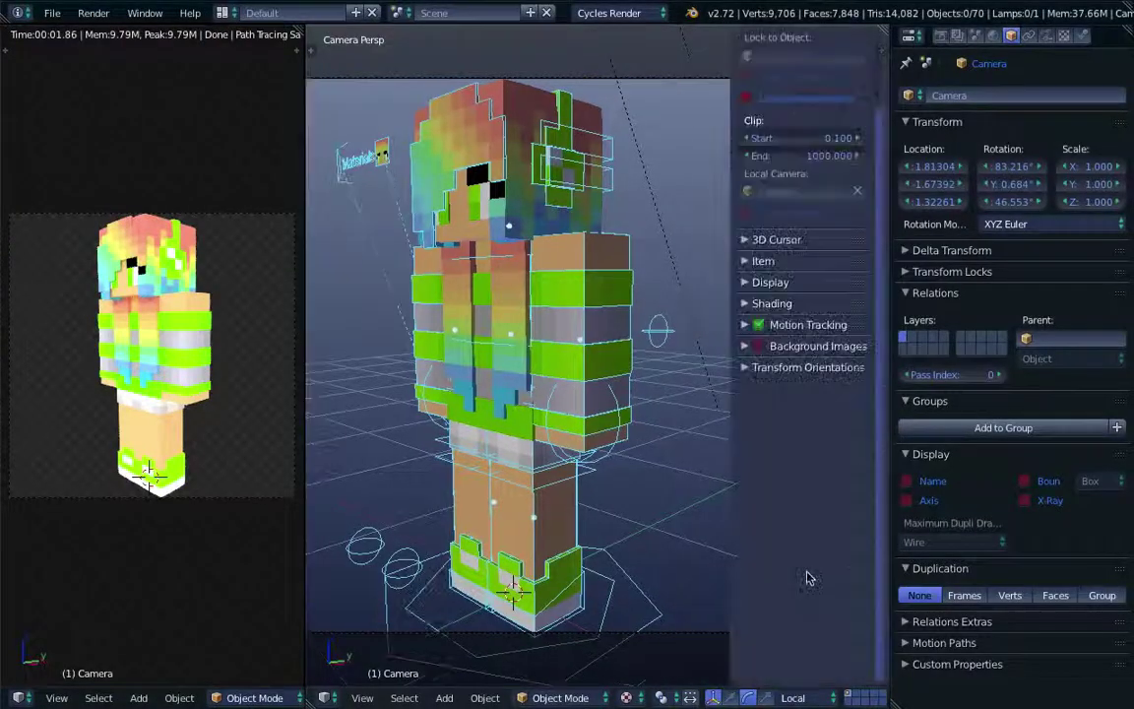
scroll(783, 174, "up", 3)
right_click(711, 234)
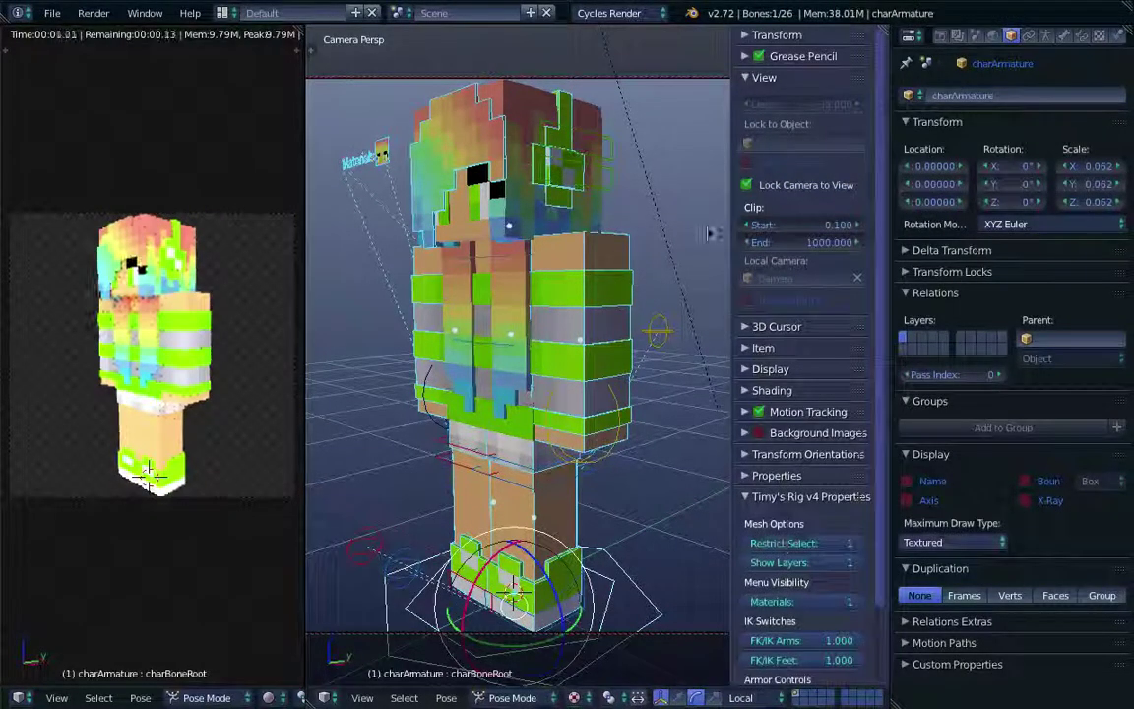
scroll(605, 229, "up", 5)
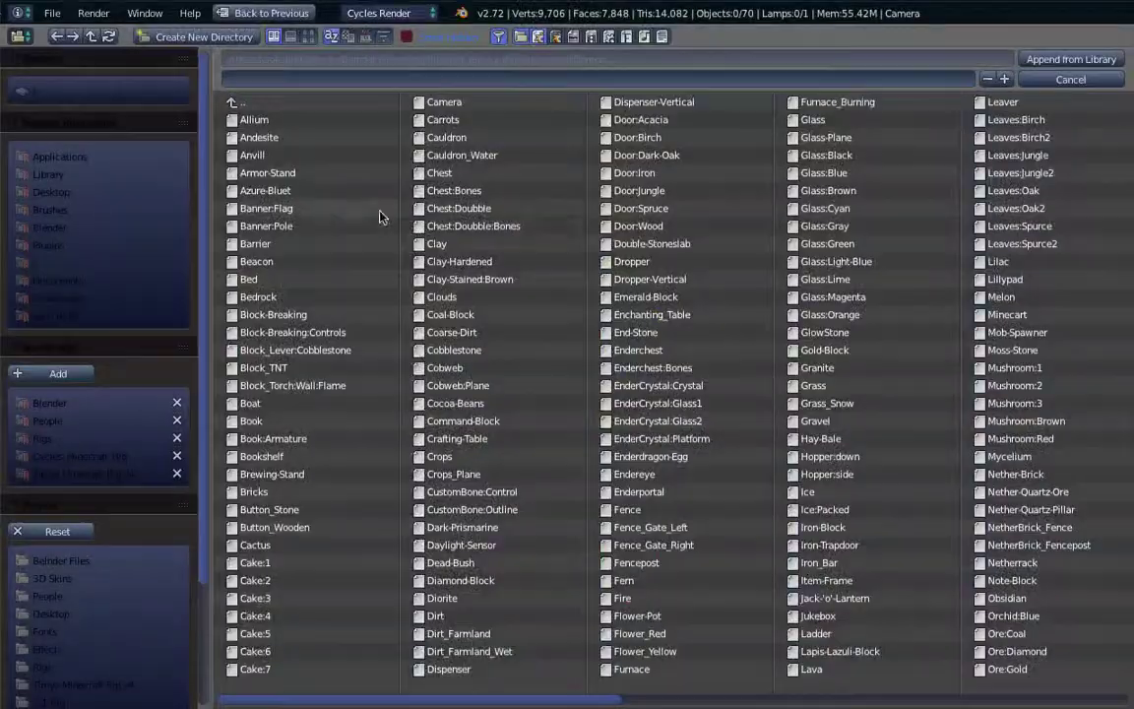
Step: Append the Ender Dragon objects from the Minecraft mob rig file and scale them to 0.157
left_click(75, 438)
left_click(79, 456)
left_click(314, 154)
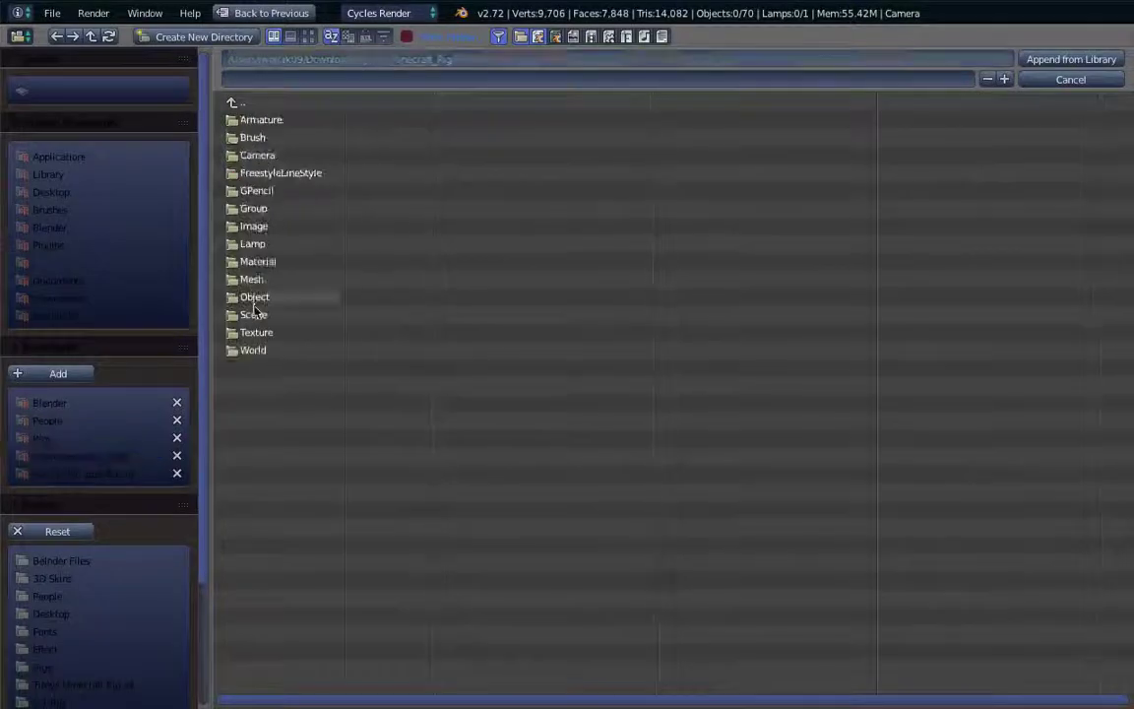
left_click(258, 296)
left_click(306, 296)
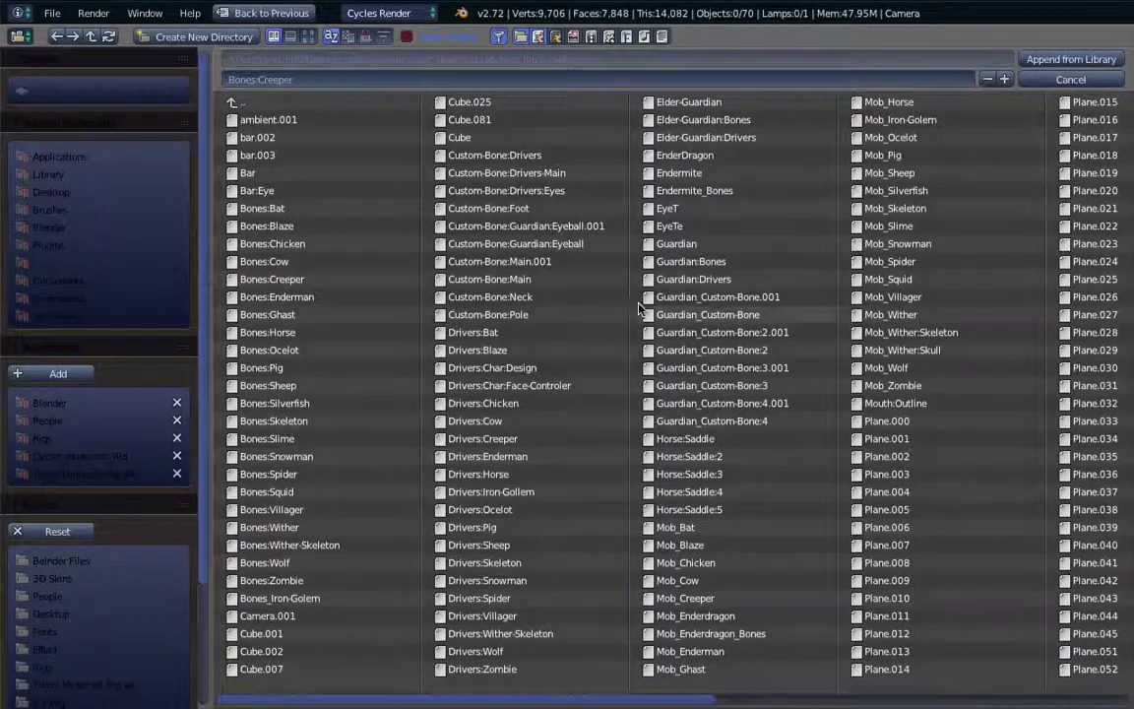
left_click_drag(703, 119, 705, 136)
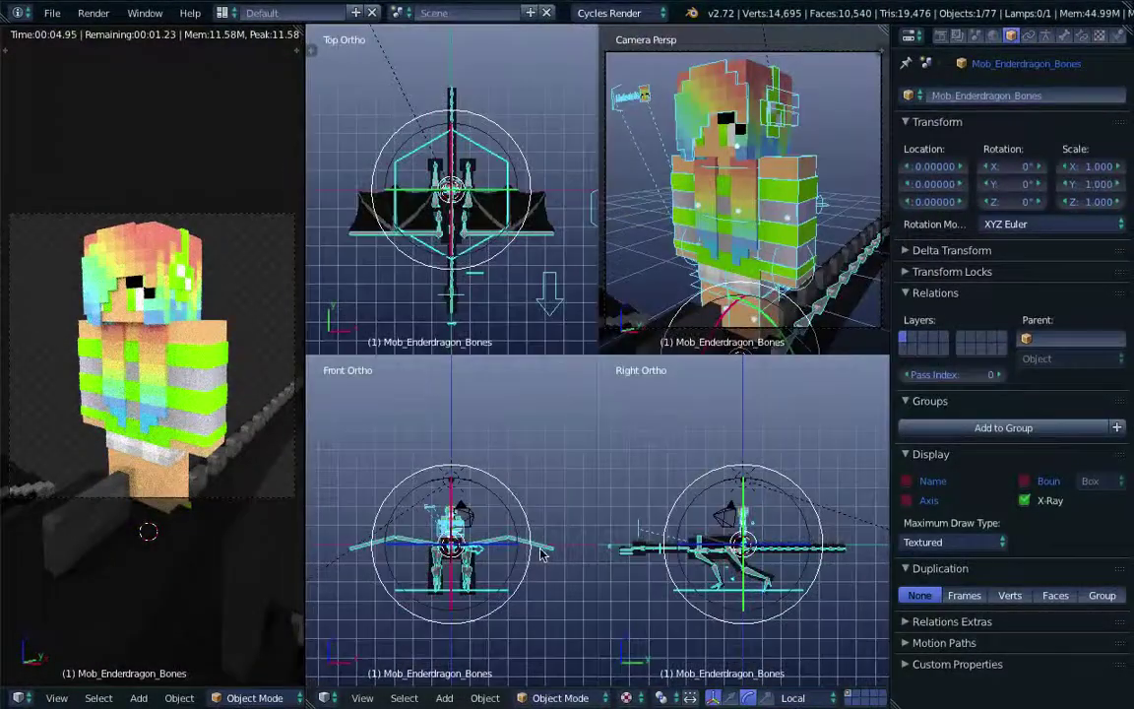
key("s")
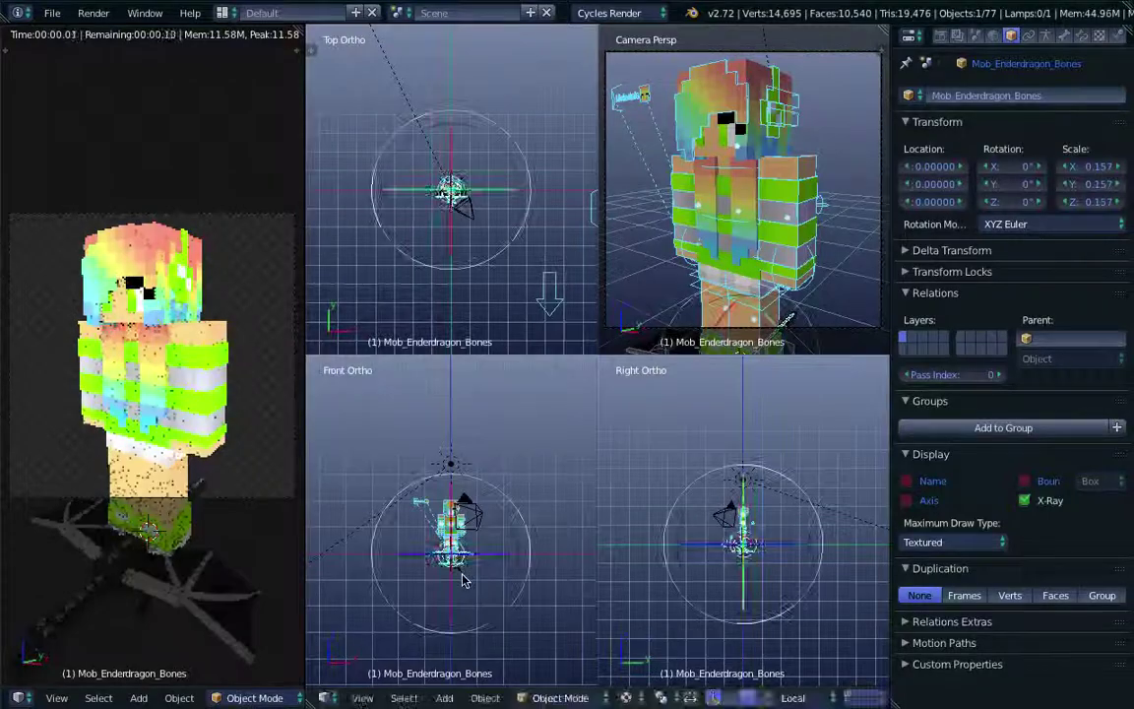
left_click(462, 550)
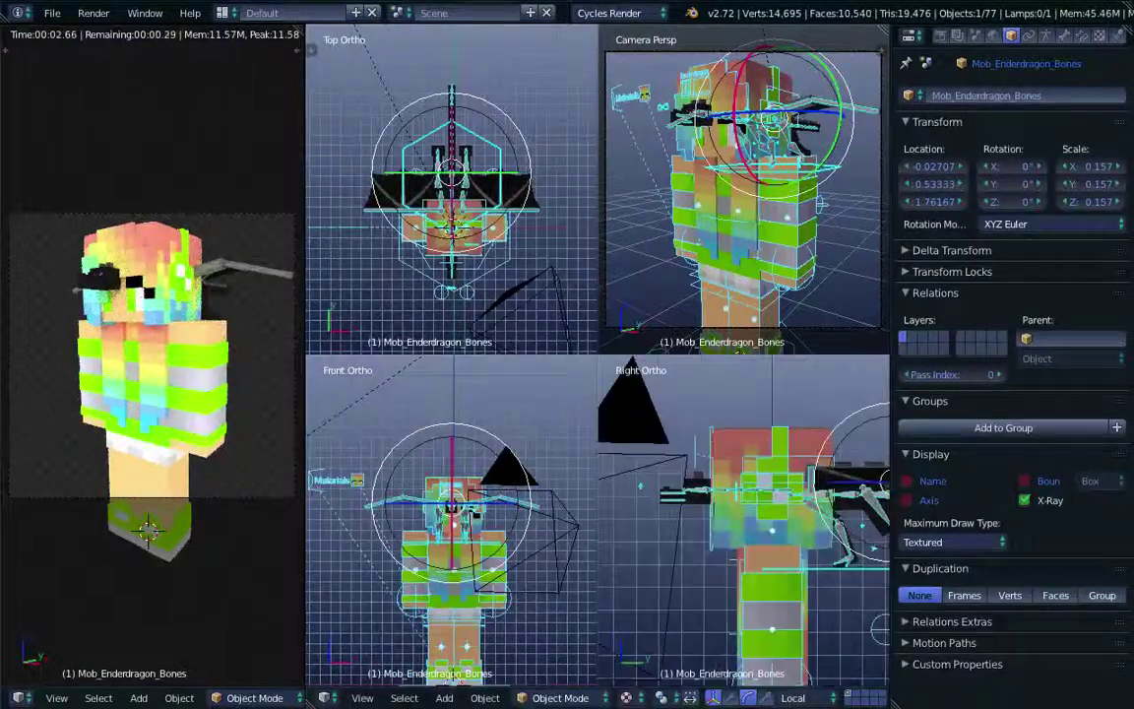
Step: Pose the dragon's Head and Main bones so it rests at the girl's shoulders
key("ctrl+Tab")
right_click(674, 502)
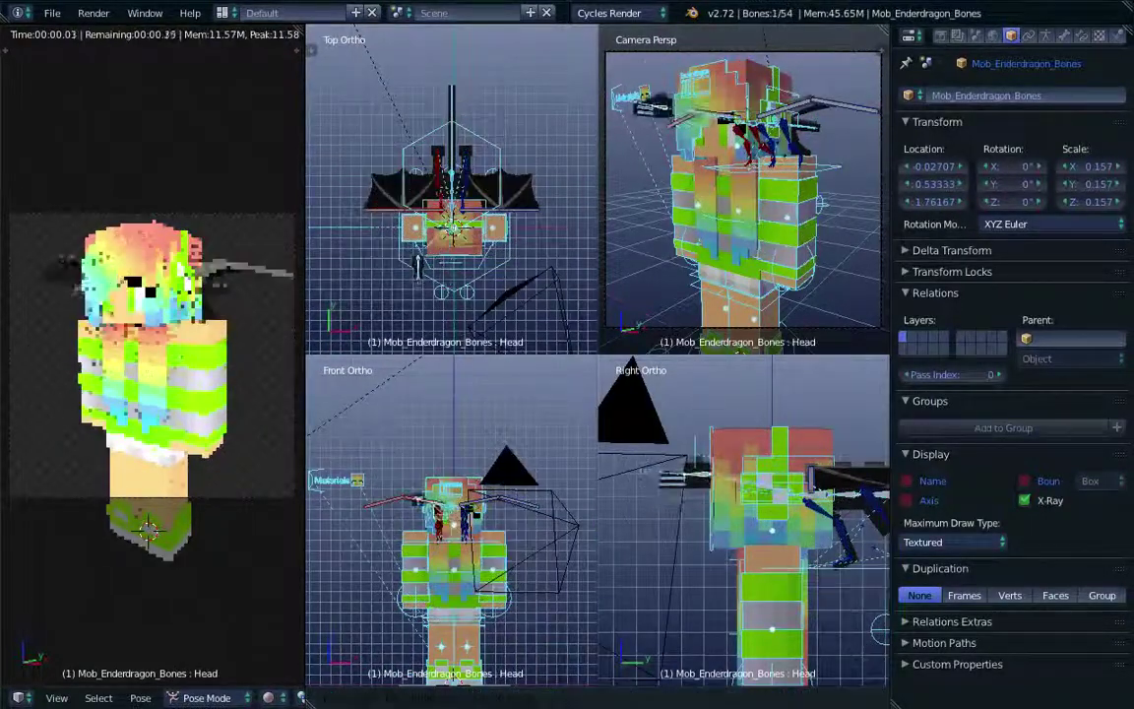
right_click(425, 513)
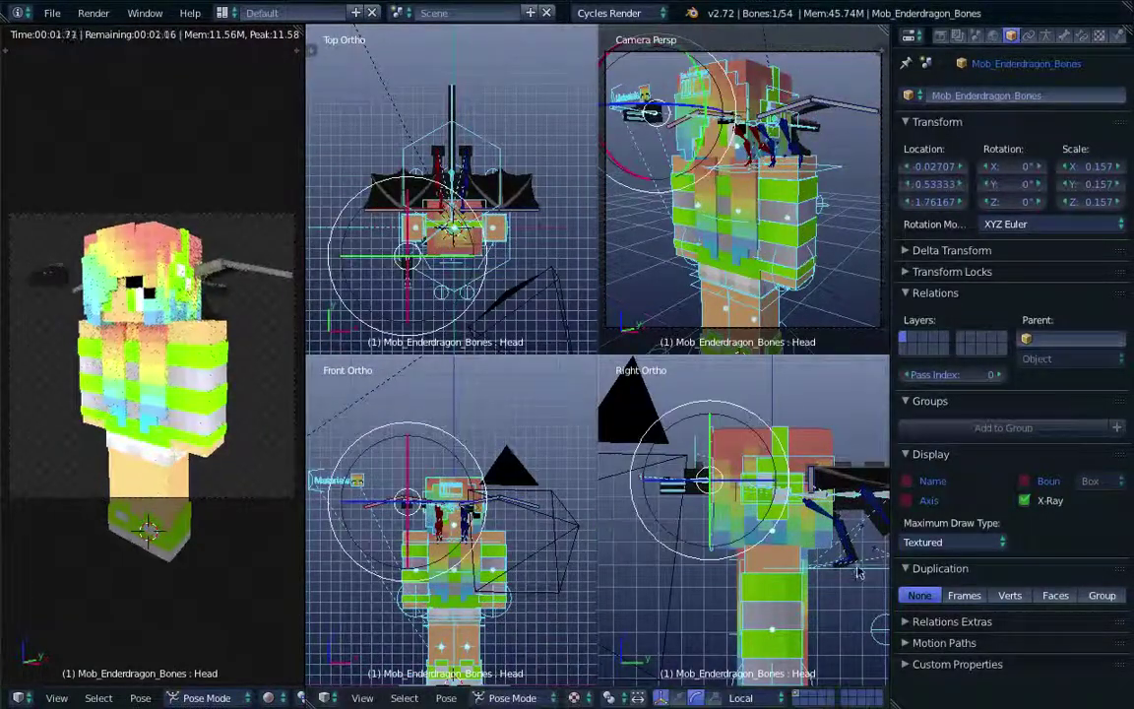
right_click(618, 487)
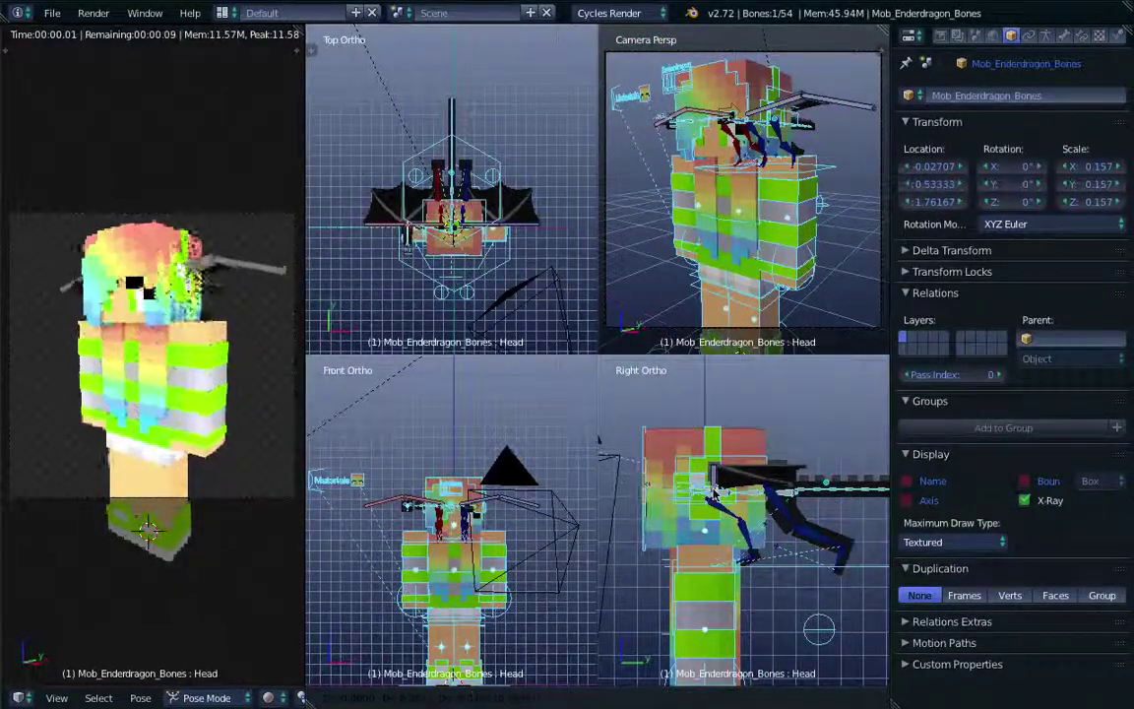
scroll(505, 476, "up", 5)
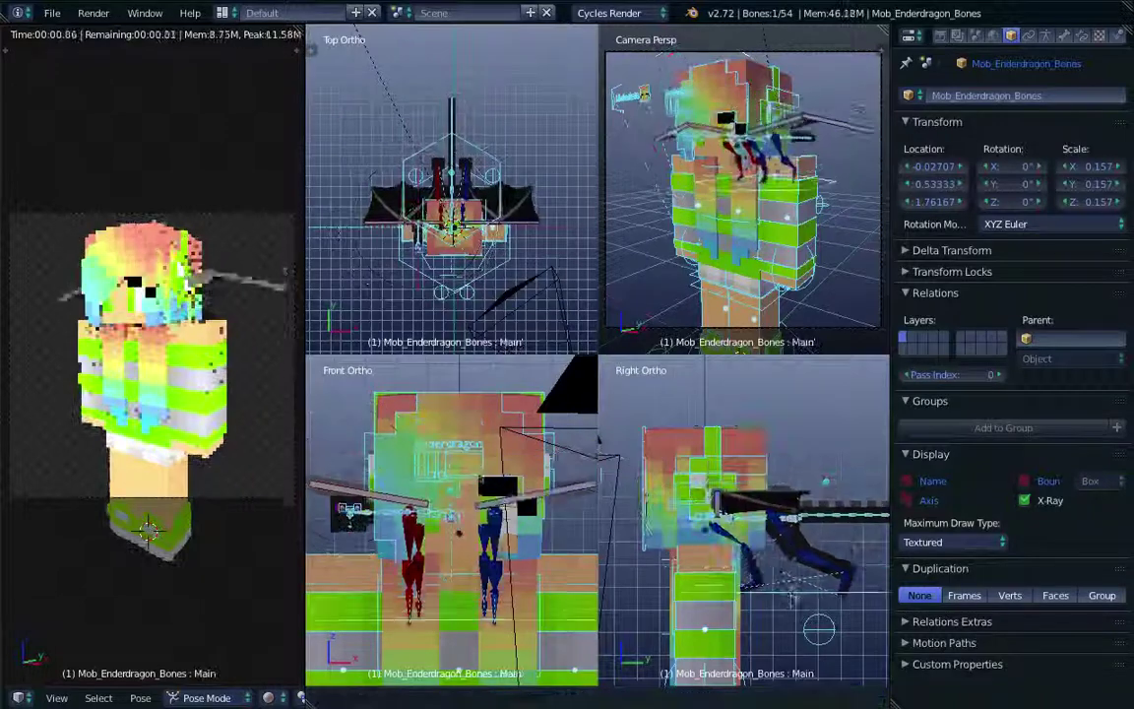
right_click(670, 525)
scroll(669, 524, "up", 4)
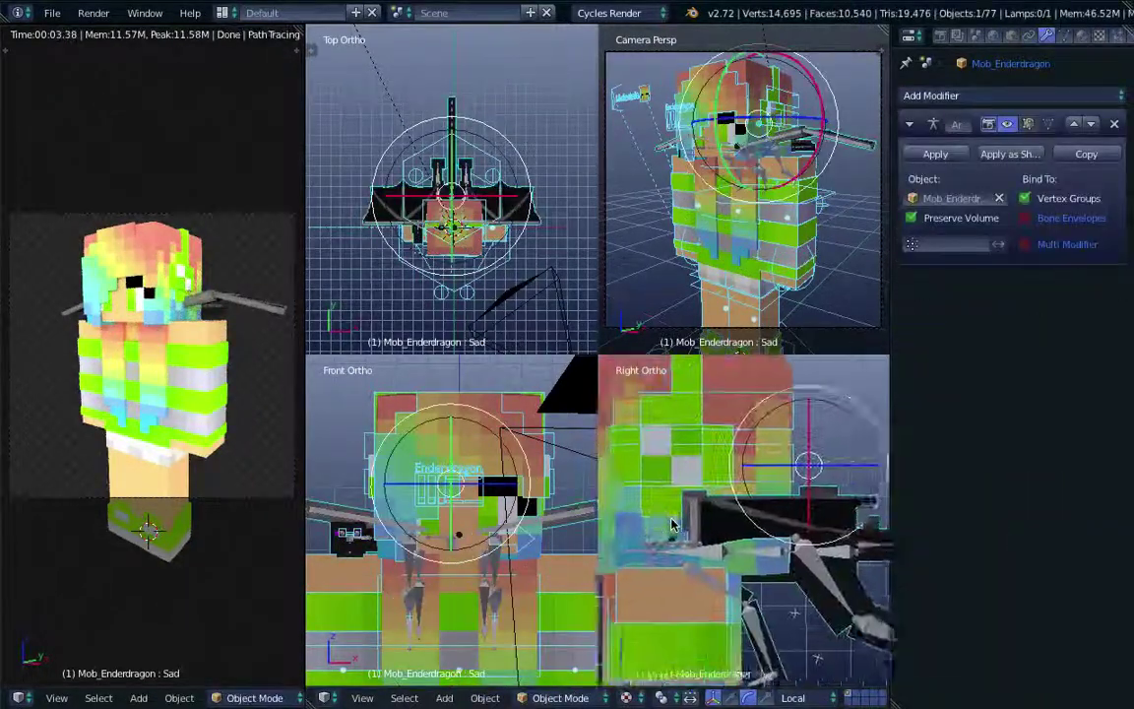
key("ctrl+z")
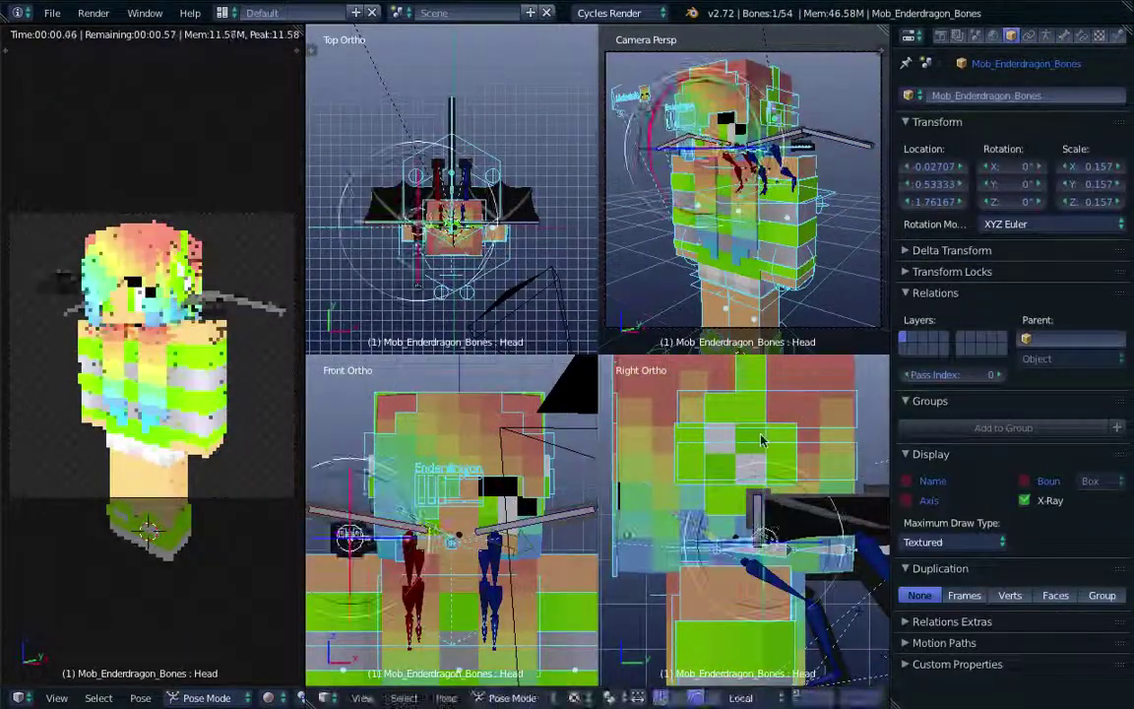
key("ctrl+space")
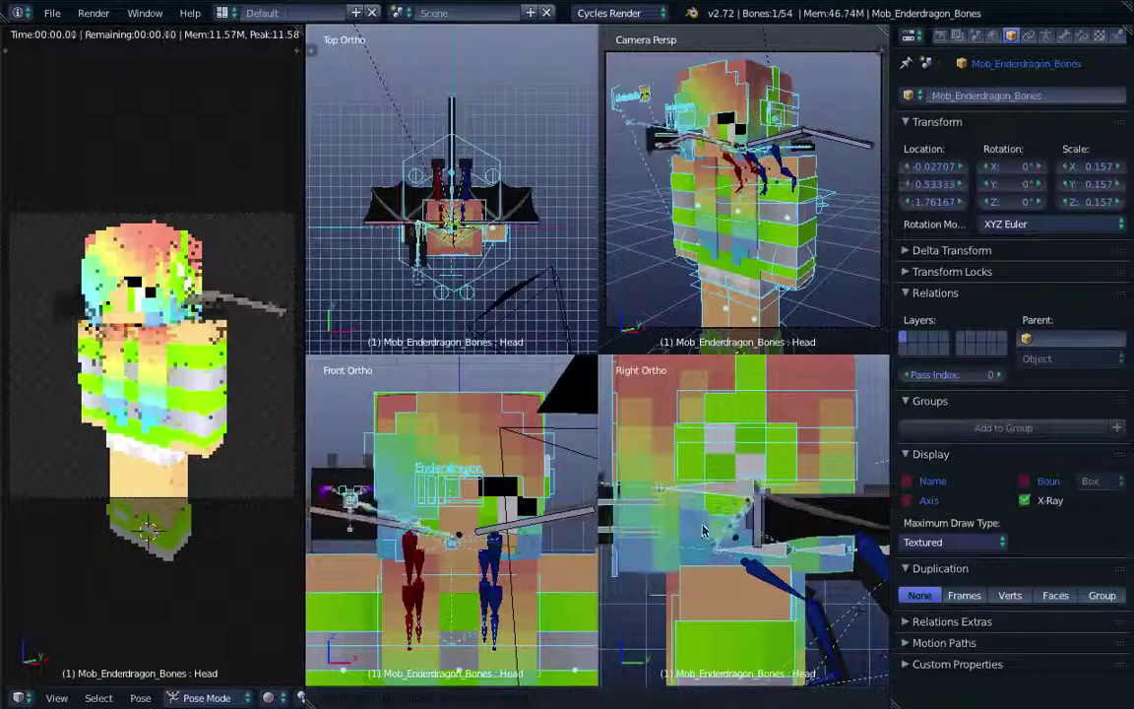
scroll(700, 536, "down", 2)
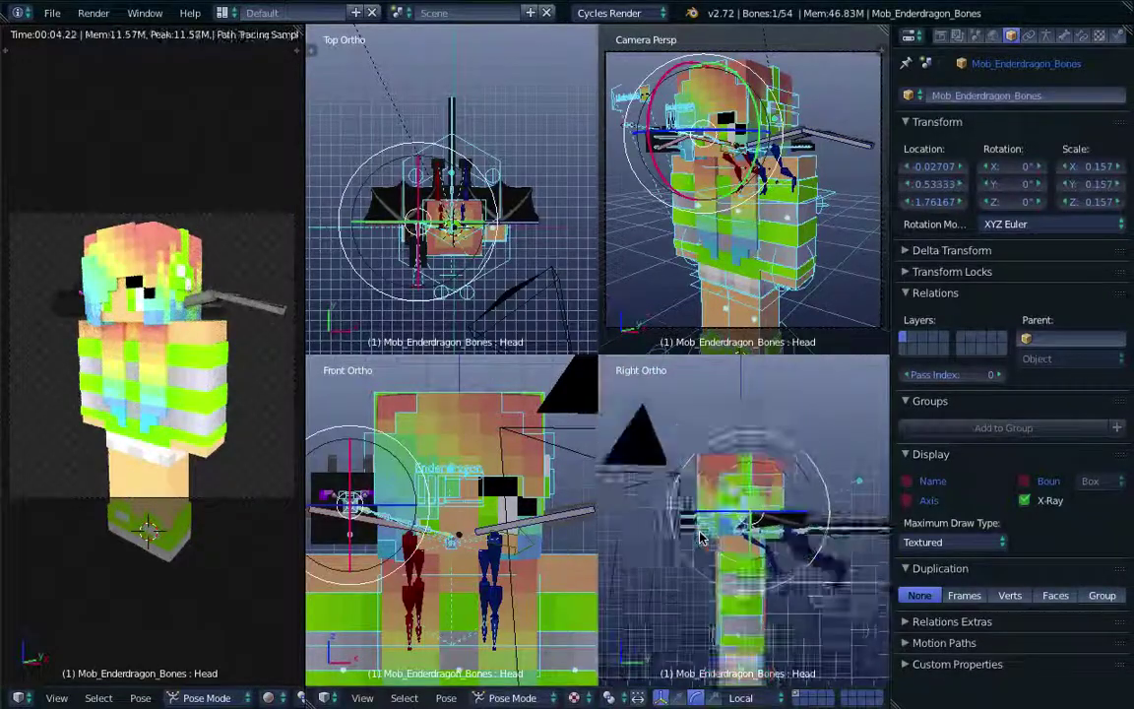
key("ctrl+z")
key("ctrl+z")
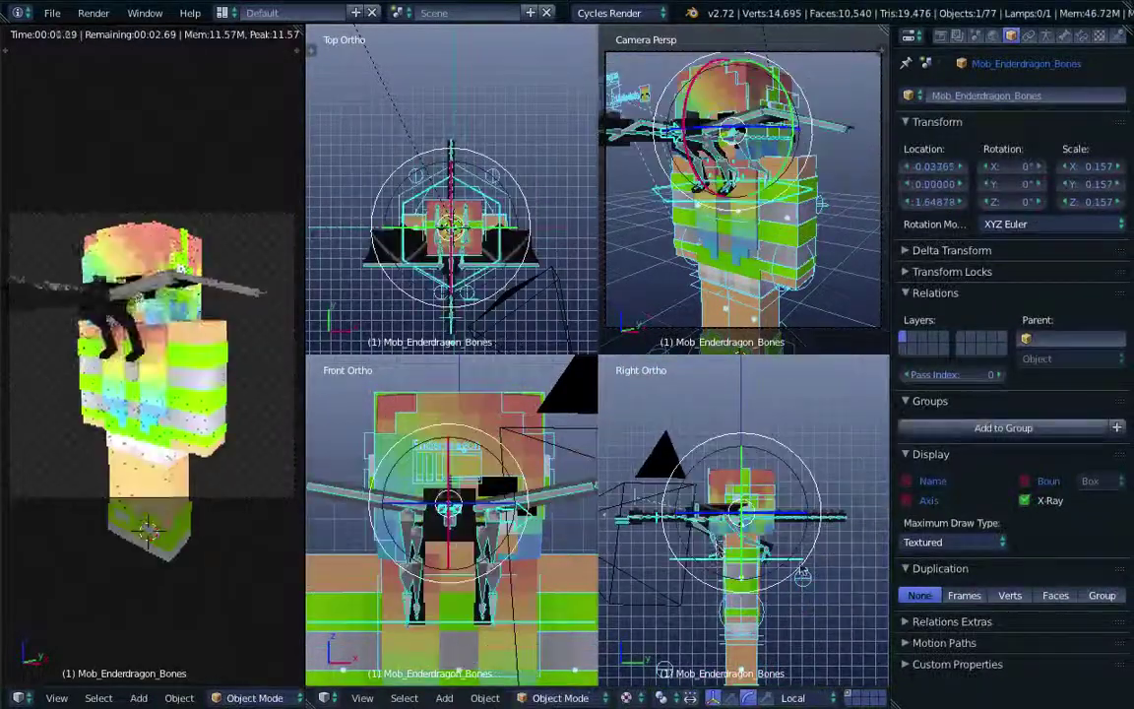
key("ctrl+z")
Step: Rotate and adjust the girl's right arm pose, undoing unwanted changes
key("ctrl+z")
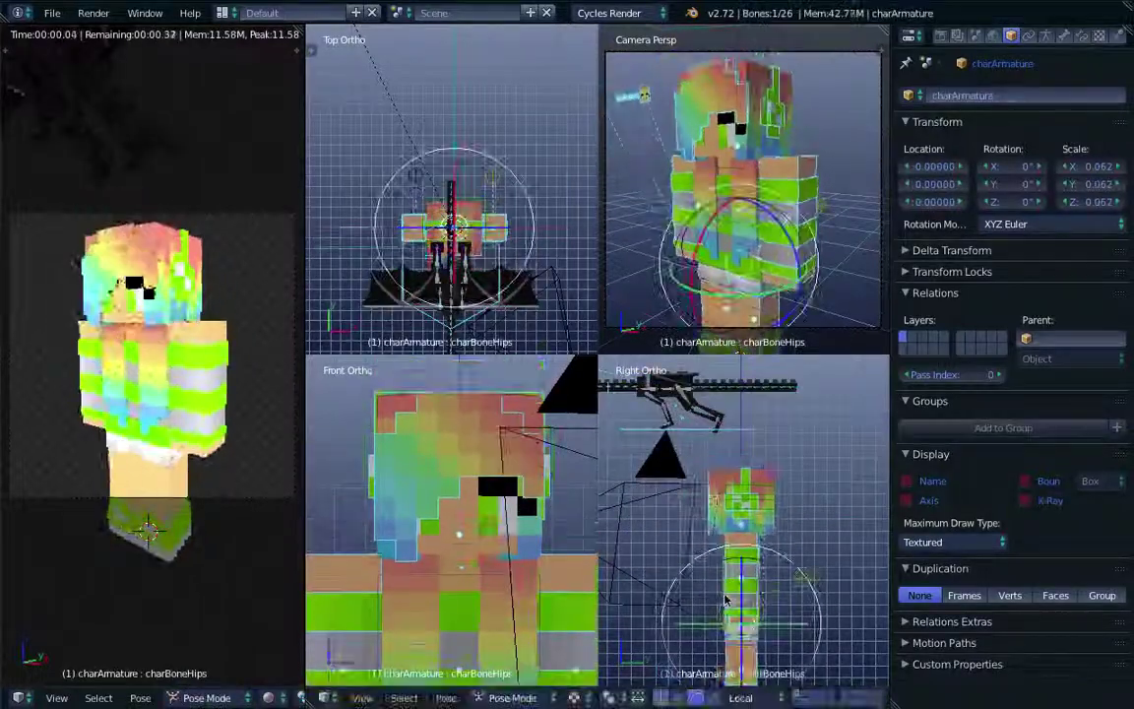
key("ctrl+z")
key("ctrl+z")
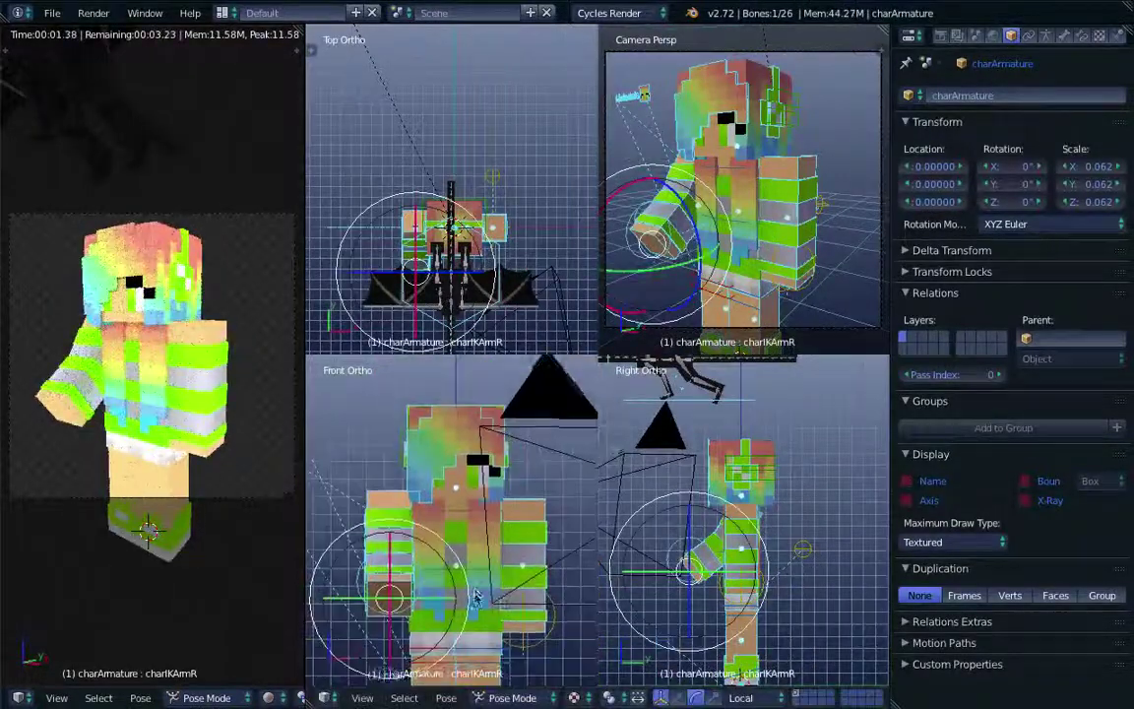
key("ctrl+z")
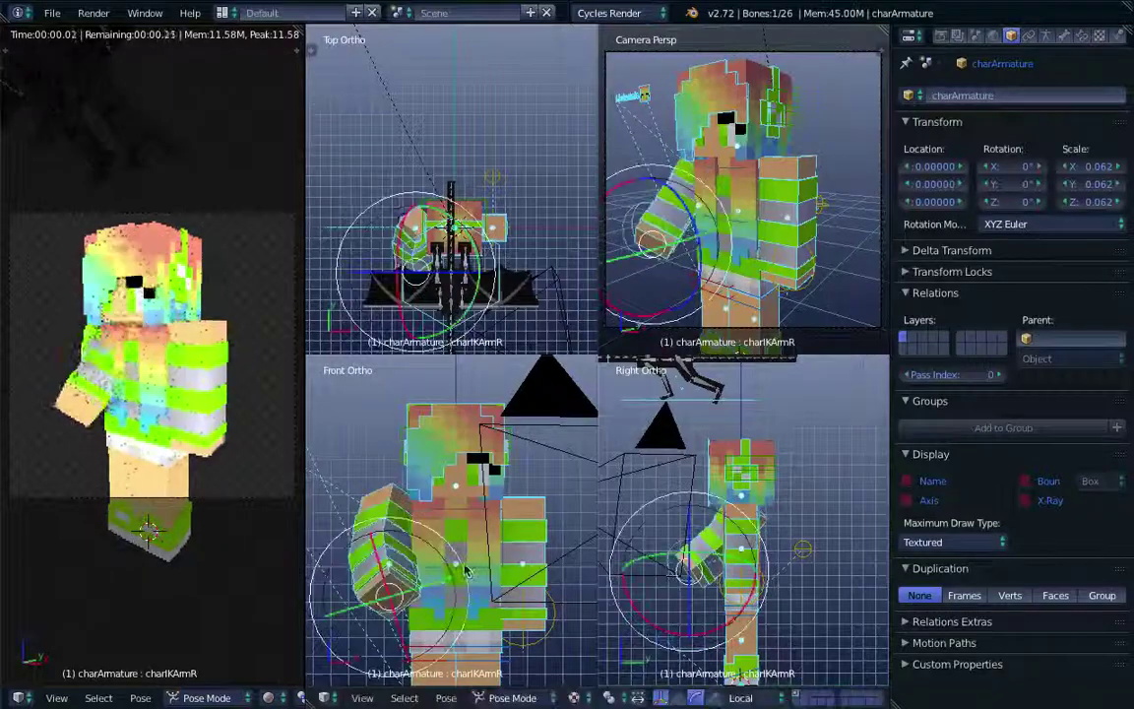
key("ctrl+z")
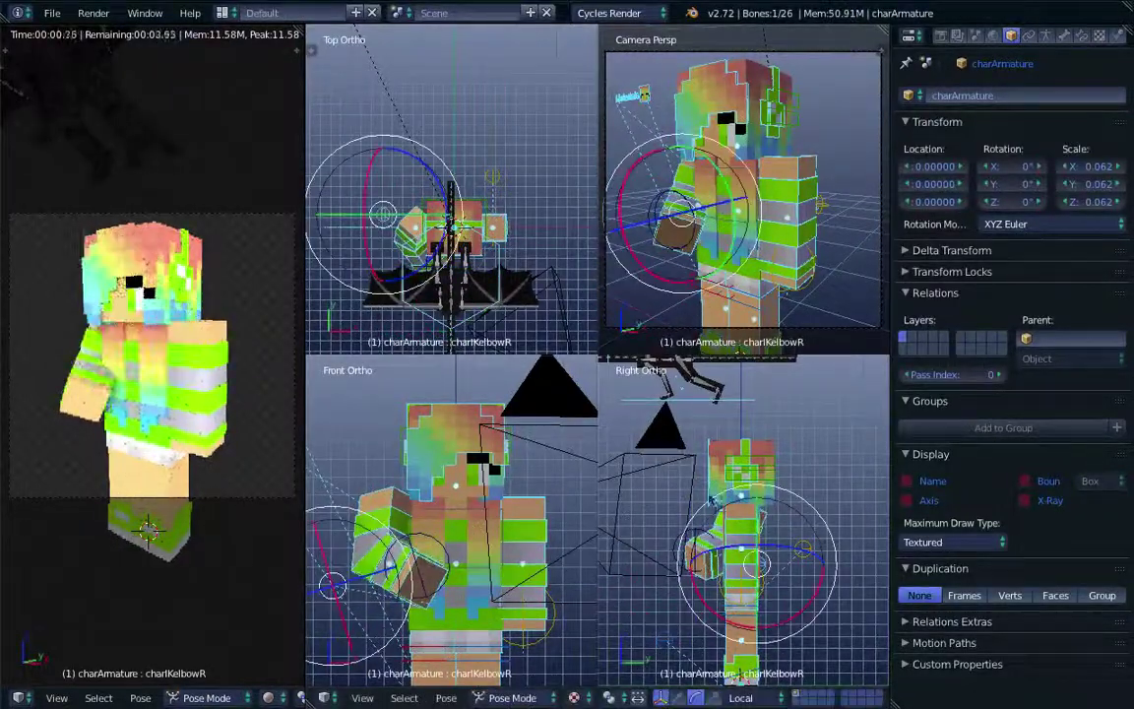
key("ctrl+z")
key("ctrl+z")
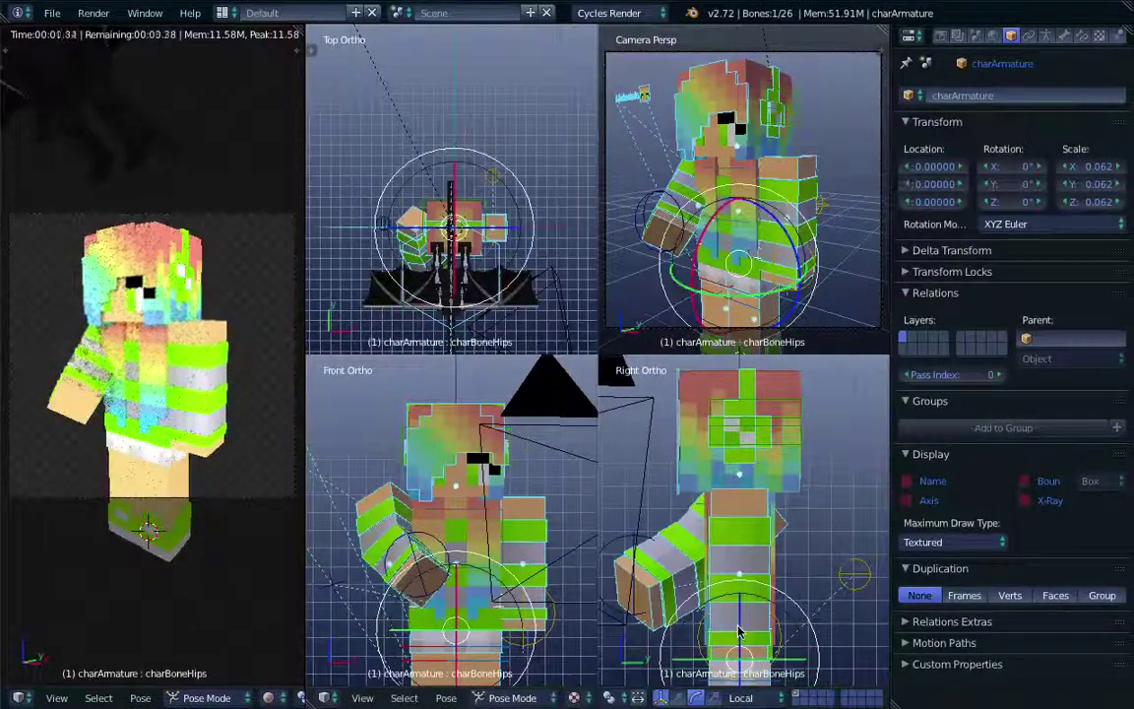
key("ctrl+z")
key("ctrl+z")
key("ctrl+z")
key("ctrl+z")
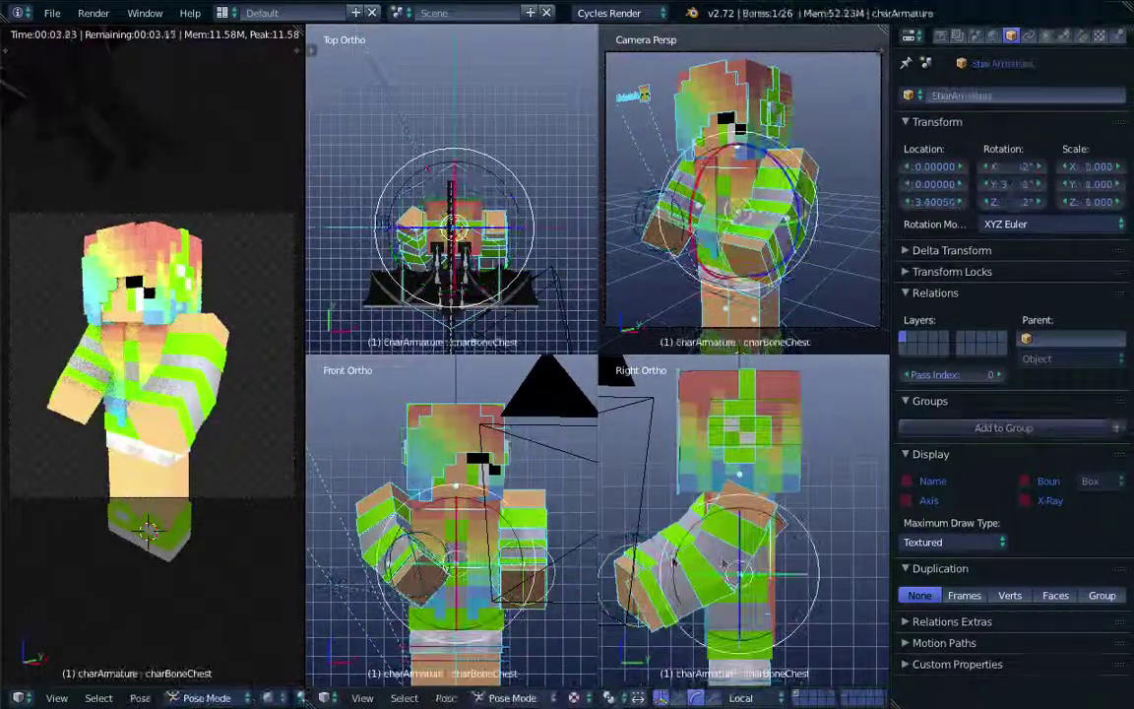
Step: Pose the girl's left arm bent up across her chest
key("ctrl+z")
key("ctrl+z")
key("ctrl+z")
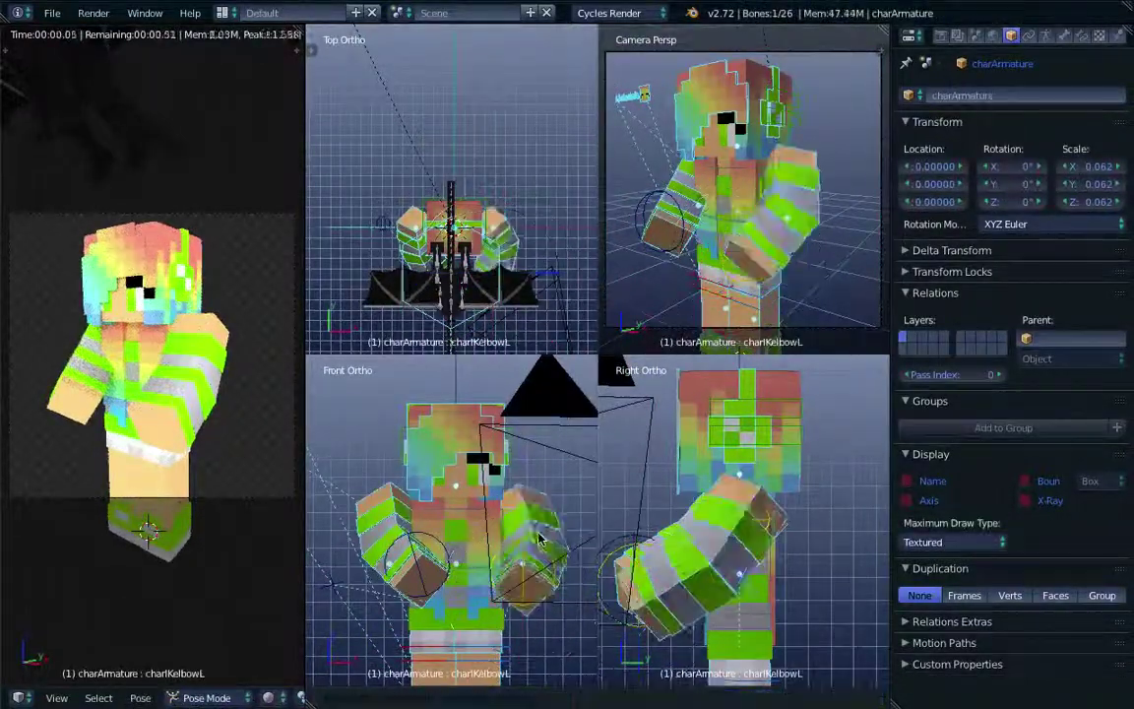
key("ctrl+z")
key("ctrl+z")
key("ctrl+z")
key("ctrl+z")
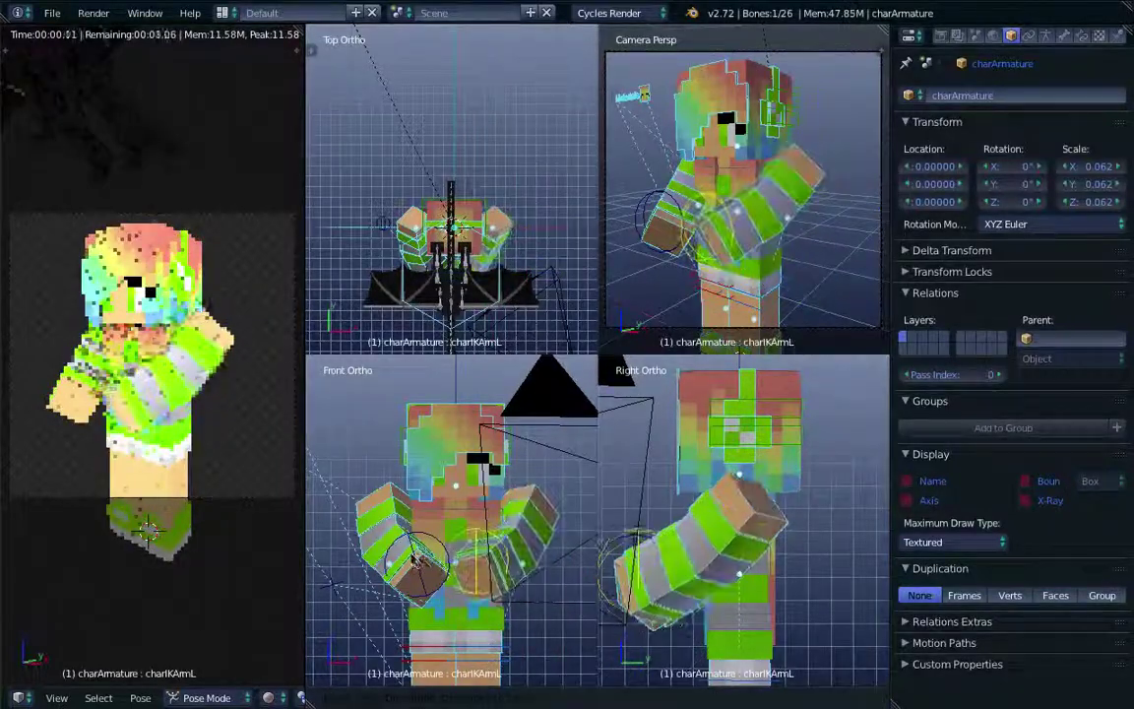
key("ctrl+z")
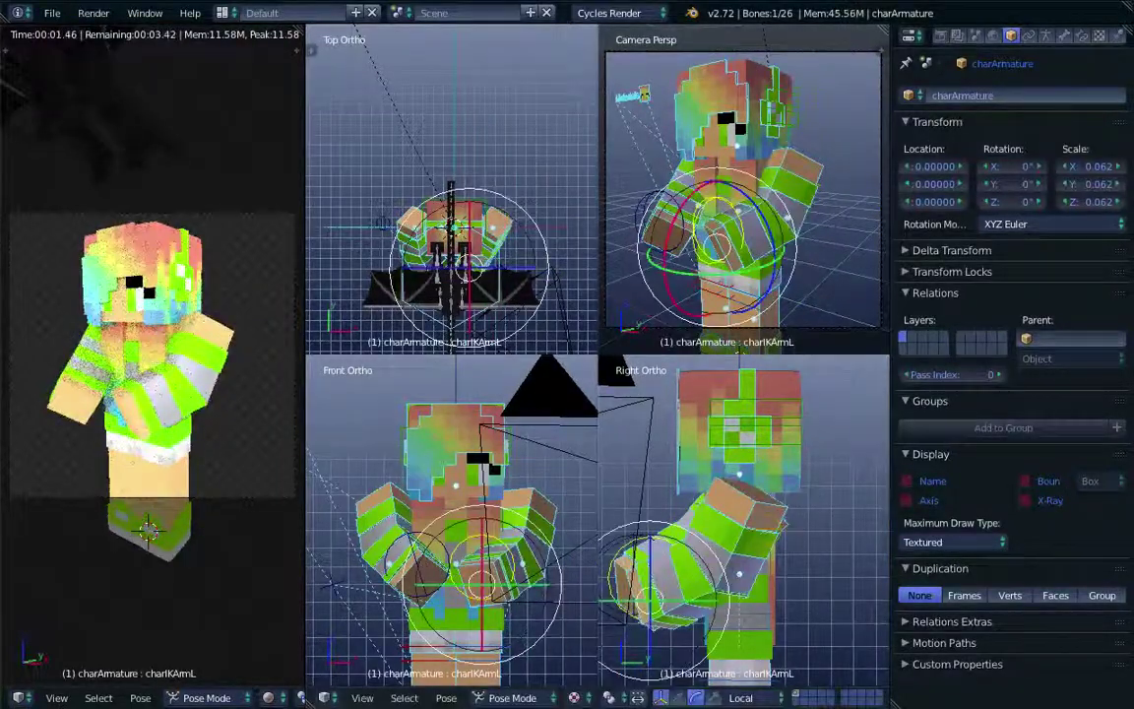
key("ctrl+z")
key("ctrl+z")
key("ctrl+z")
key("ctrl+z")
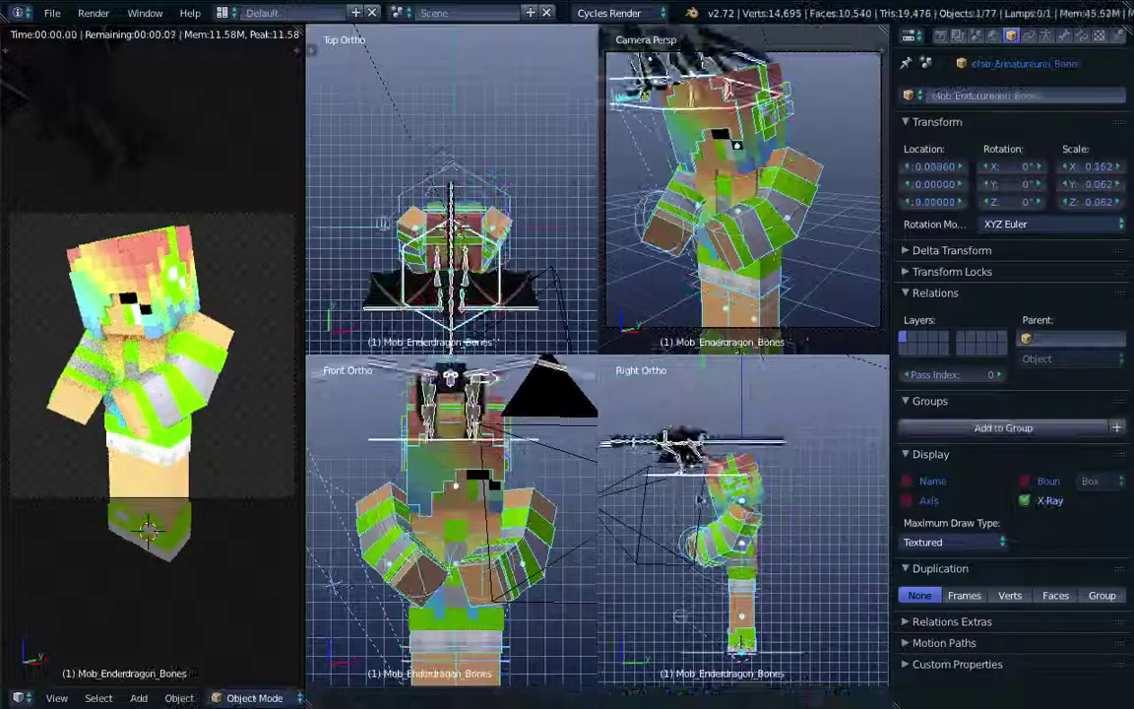
key("ctrl+z")
Step: Turn the dragon rig 90°, shrink it to 0.080, lower it into her hands, then enter Pose Mode
key("ctrl+z")
key("ctrl+z")
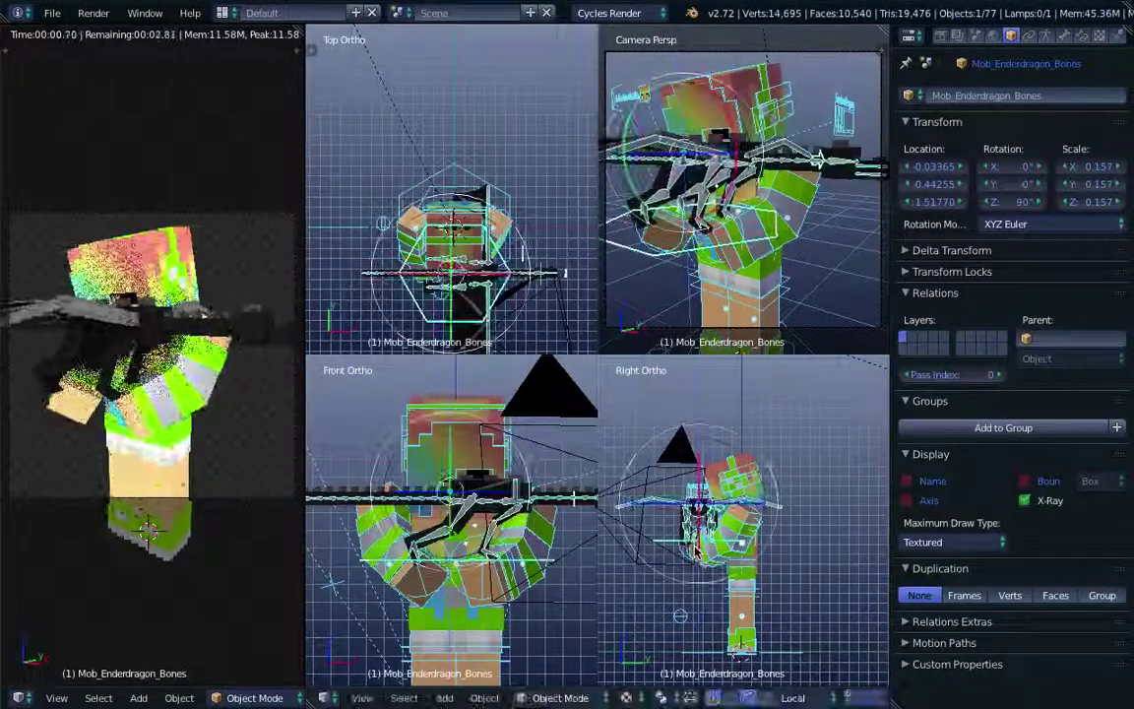
key("ctrl+z")
key("ctrl+z")
key("ctrl+z")
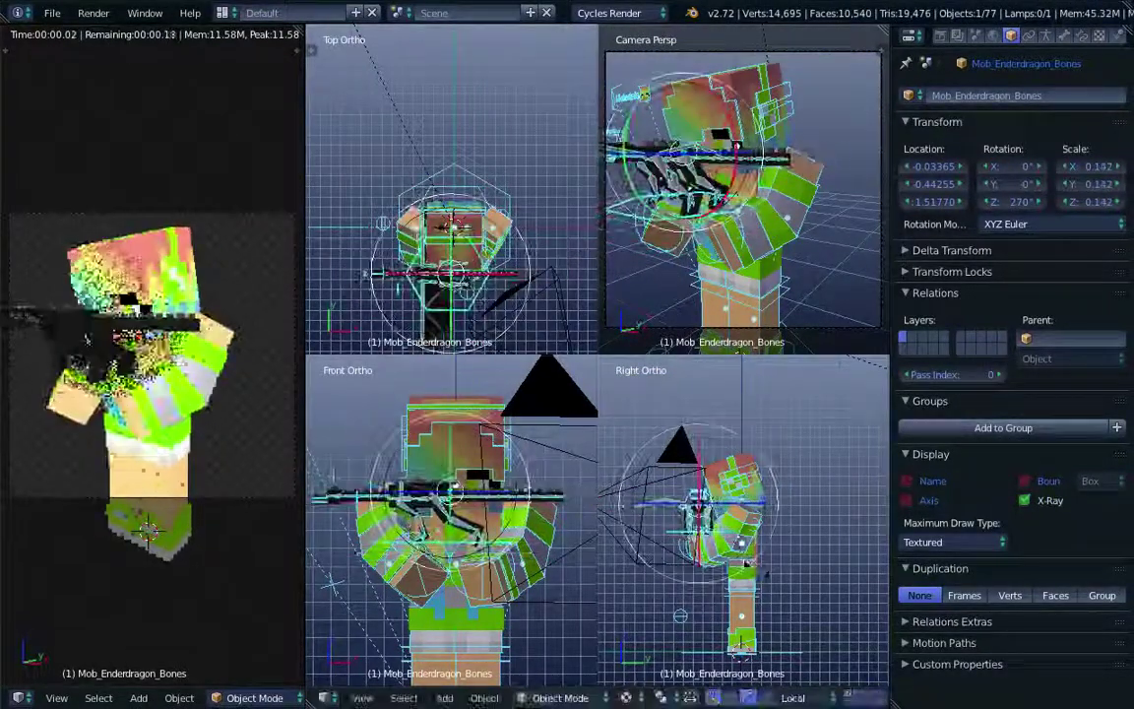
key("ctrl+z")
key("ctrl+z")
key("ctrl+z")
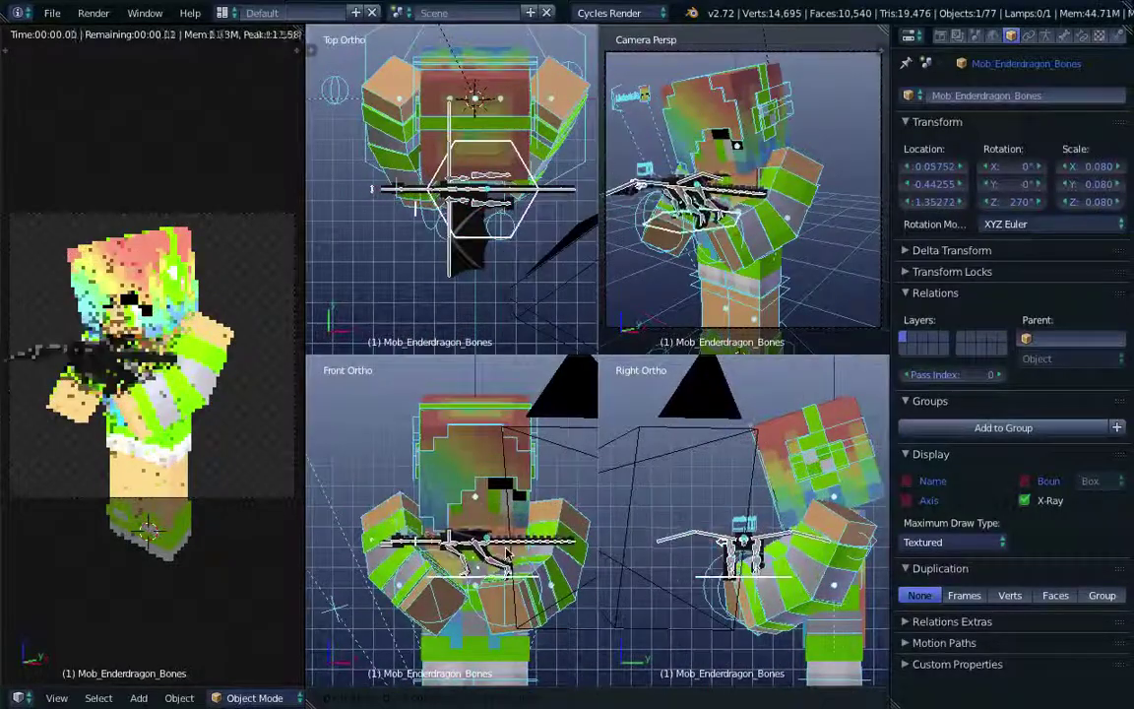
key("ctrl+z")
key("ctrl+z")
key("ctrl+z")
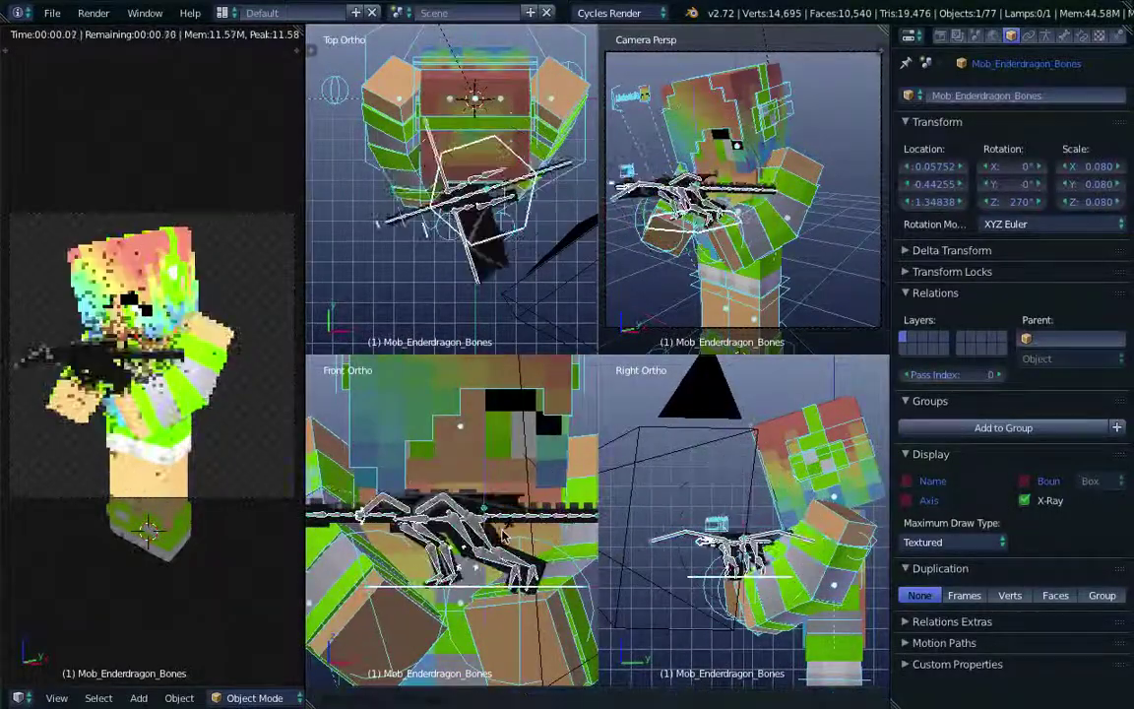
key("ctrl+z")
key("ctrl+z")
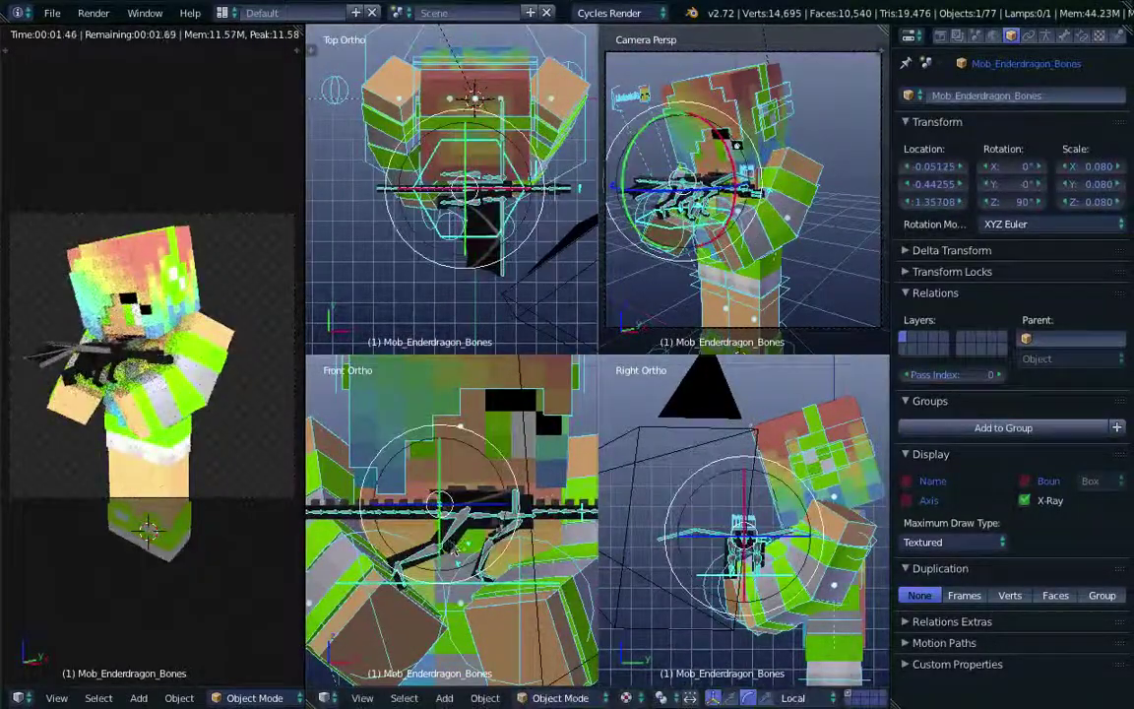
left_click(560, 697)
left_click(547, 635)
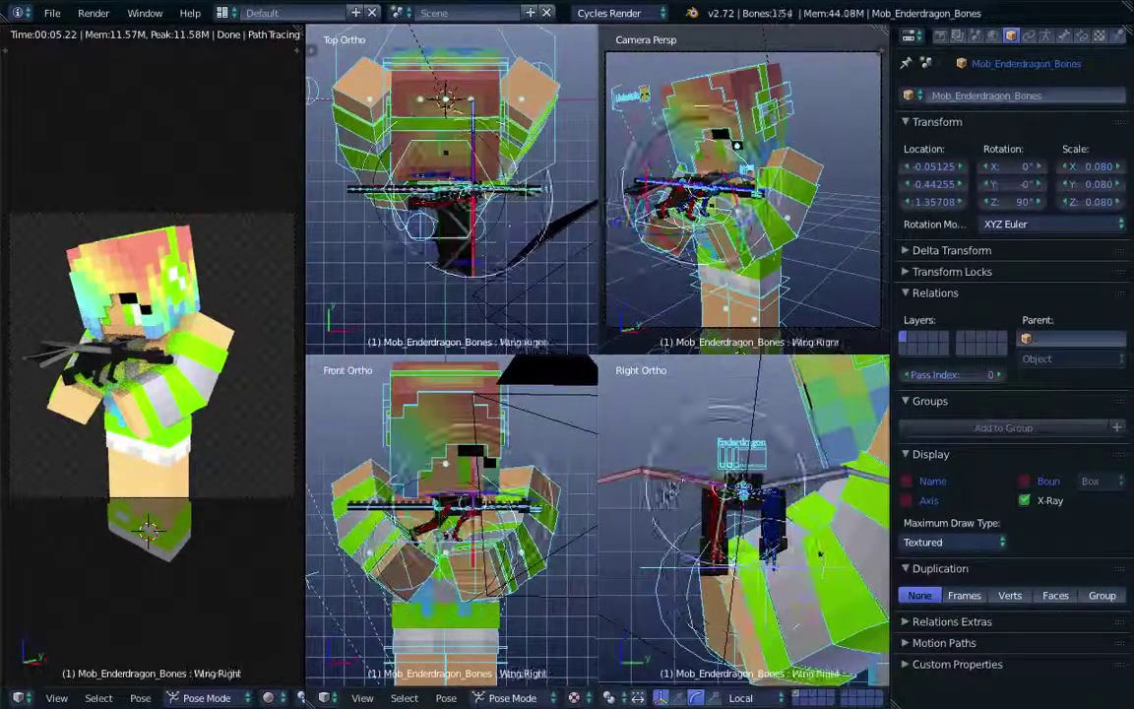
Step: Rotate the Ender Dragon's Head bone so the head bends toward the girl
right_click(634, 554)
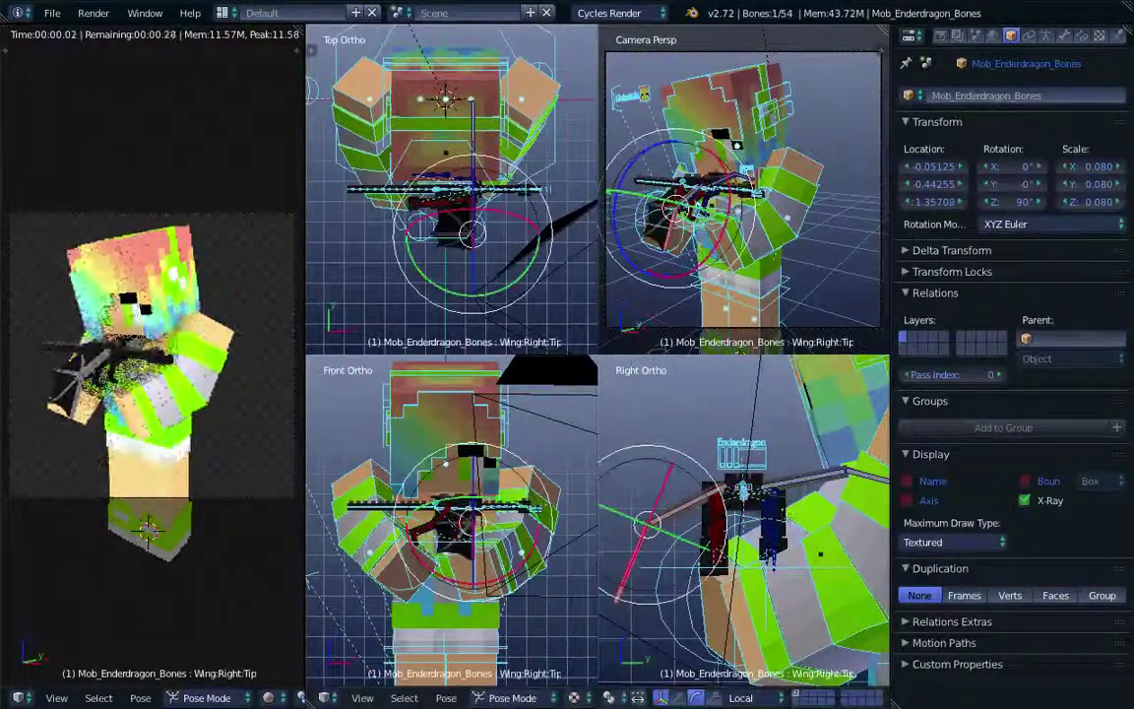
right_click(806, 535)
right_click(719, 546)
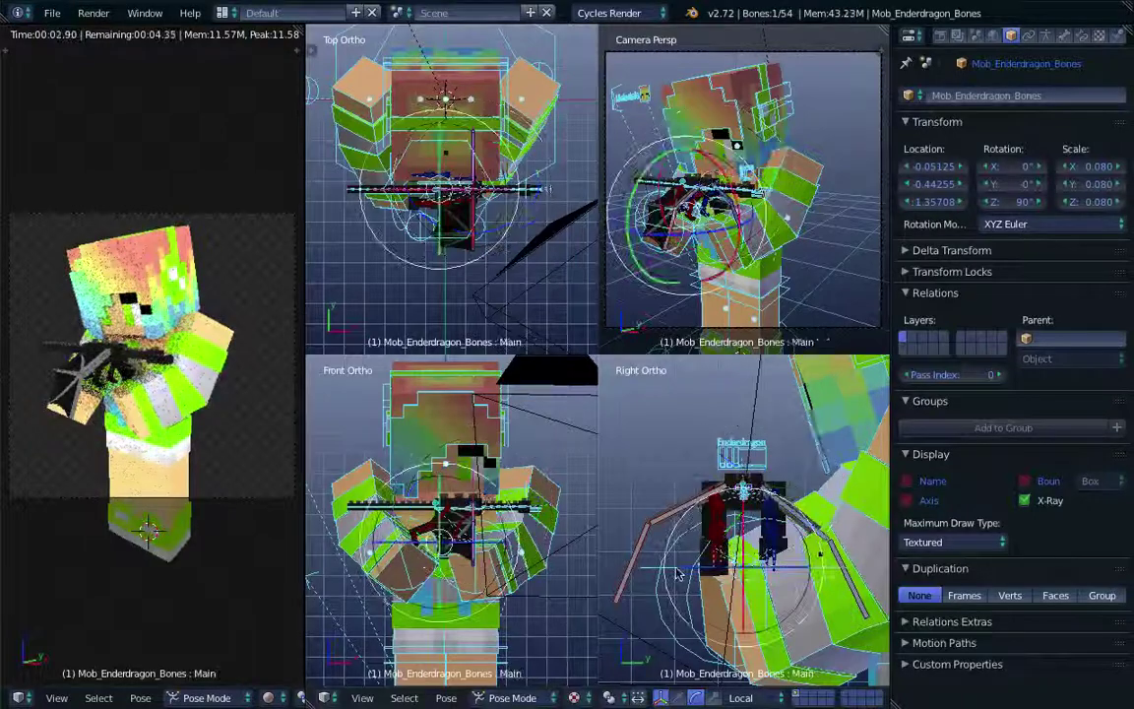
scroll(535, 530, "up", 4)
right_click(535, 530)
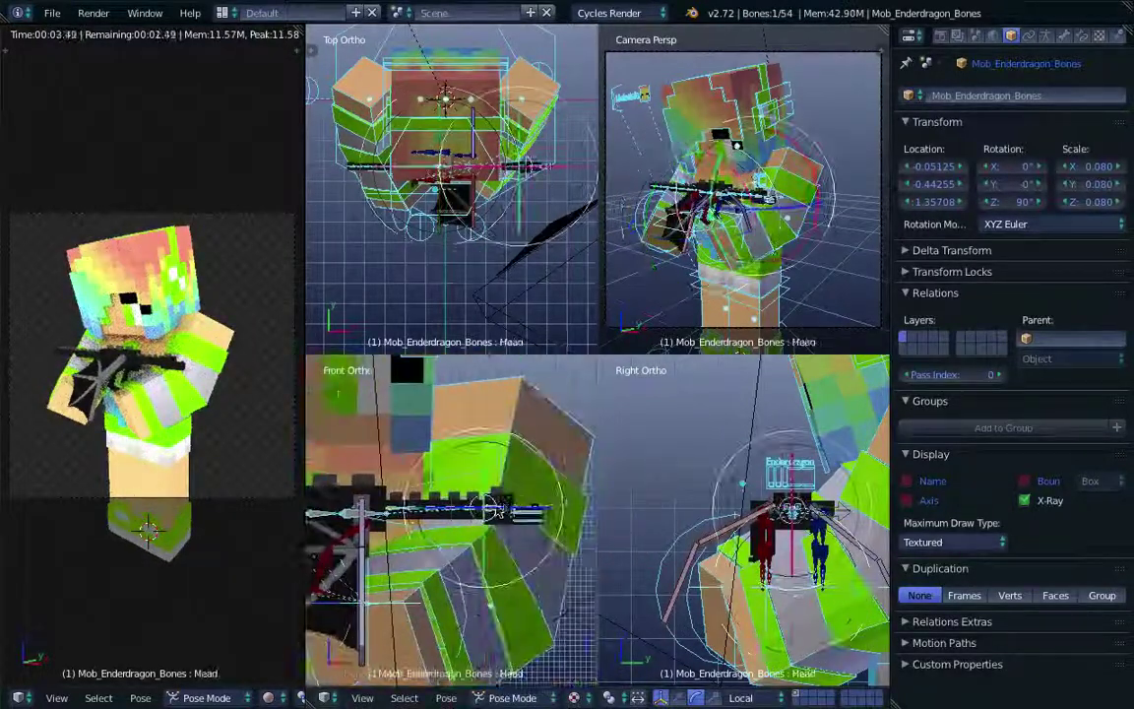
key("r")
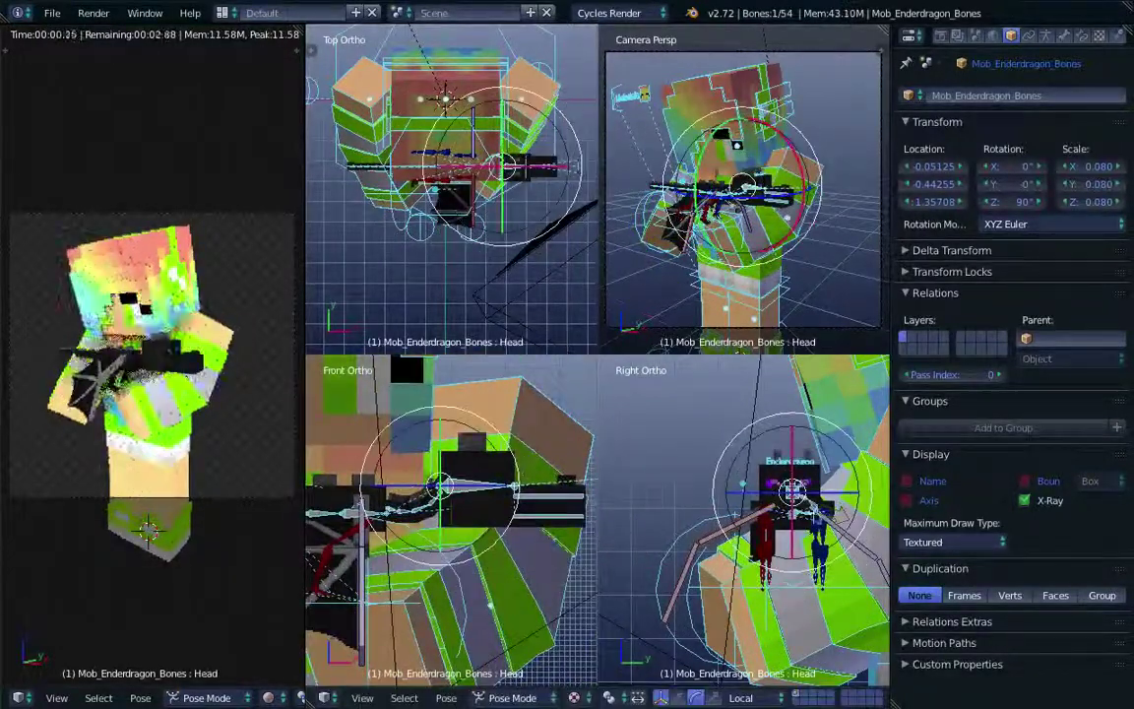
key("r")
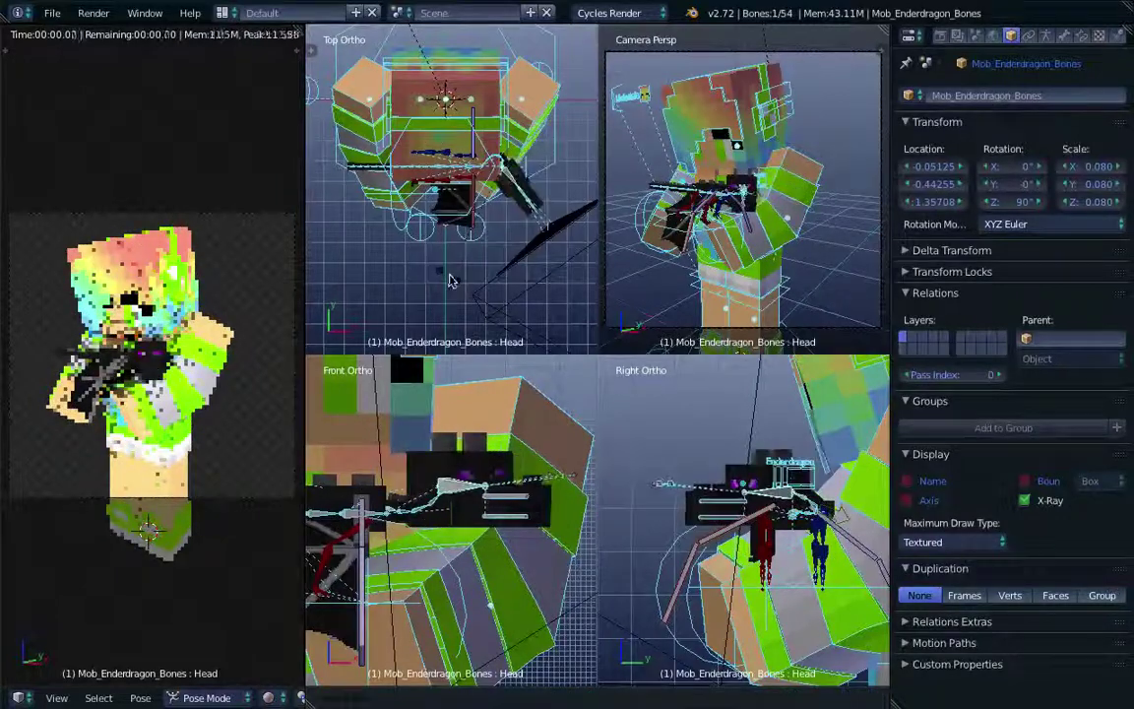
left_click(490, 284)
key("r")
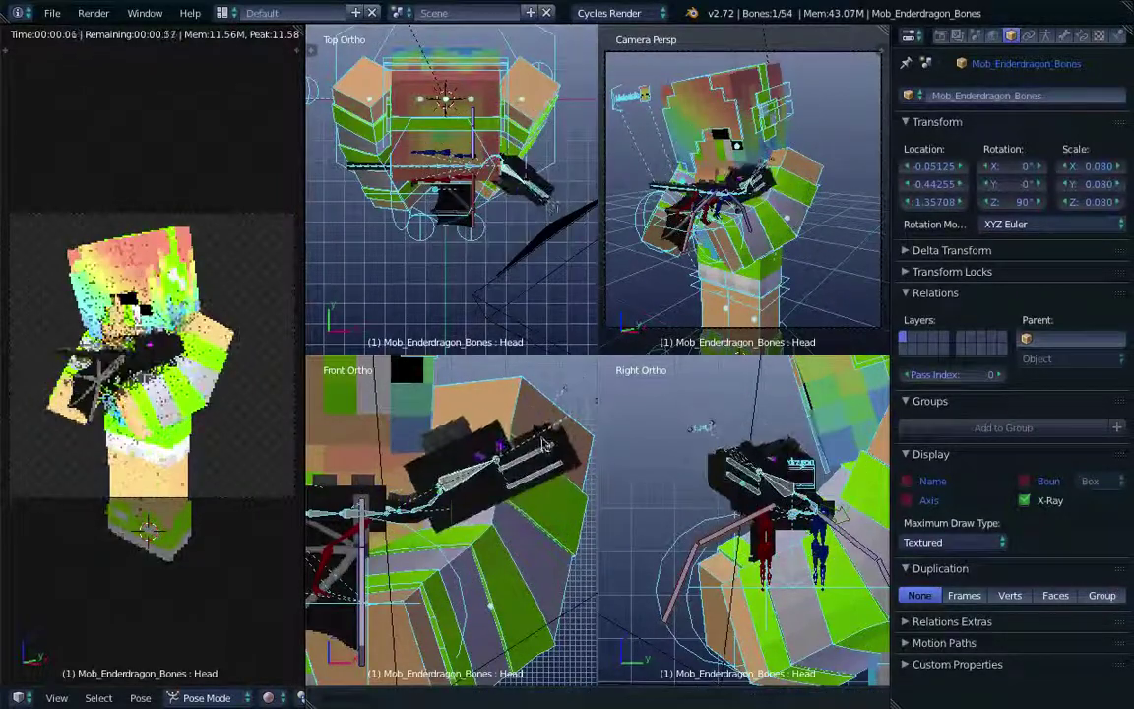
left_click(549, 483)
Step: Rotate the Tail.001 bone twice so the tail curls around the girl
right_click(558, 523)
right_click(558, 536)
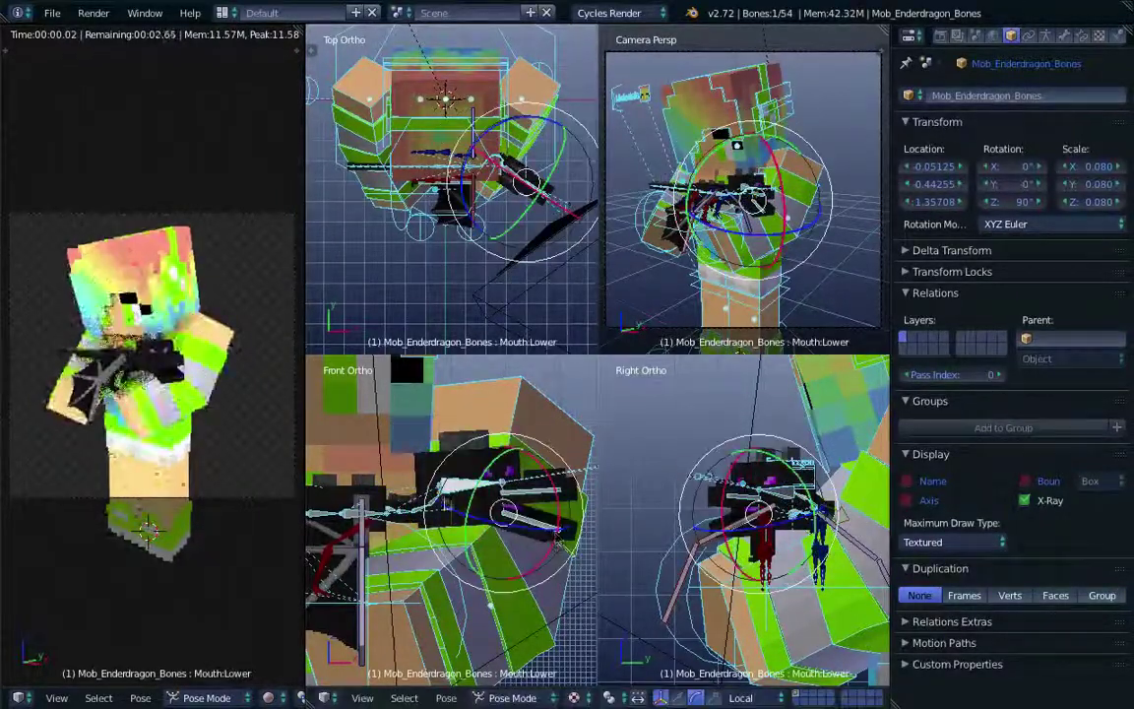
scroll(557, 537, "up", 4)
right_click(701, 476)
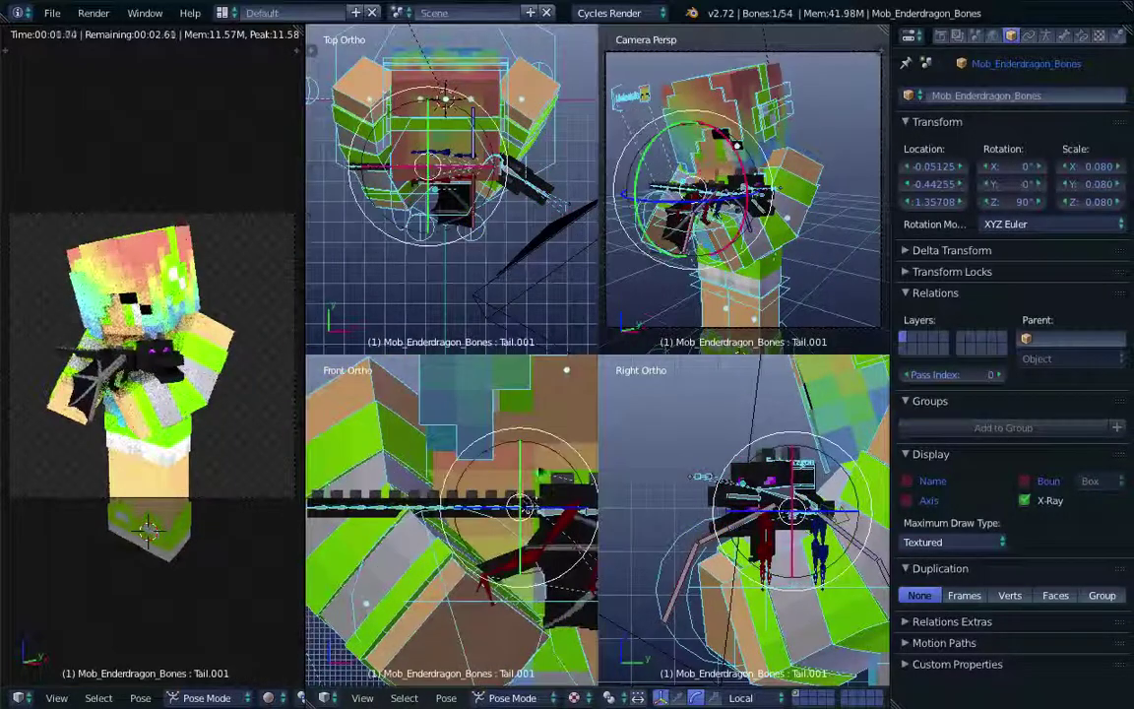
key("r")
left_click(619, 515)
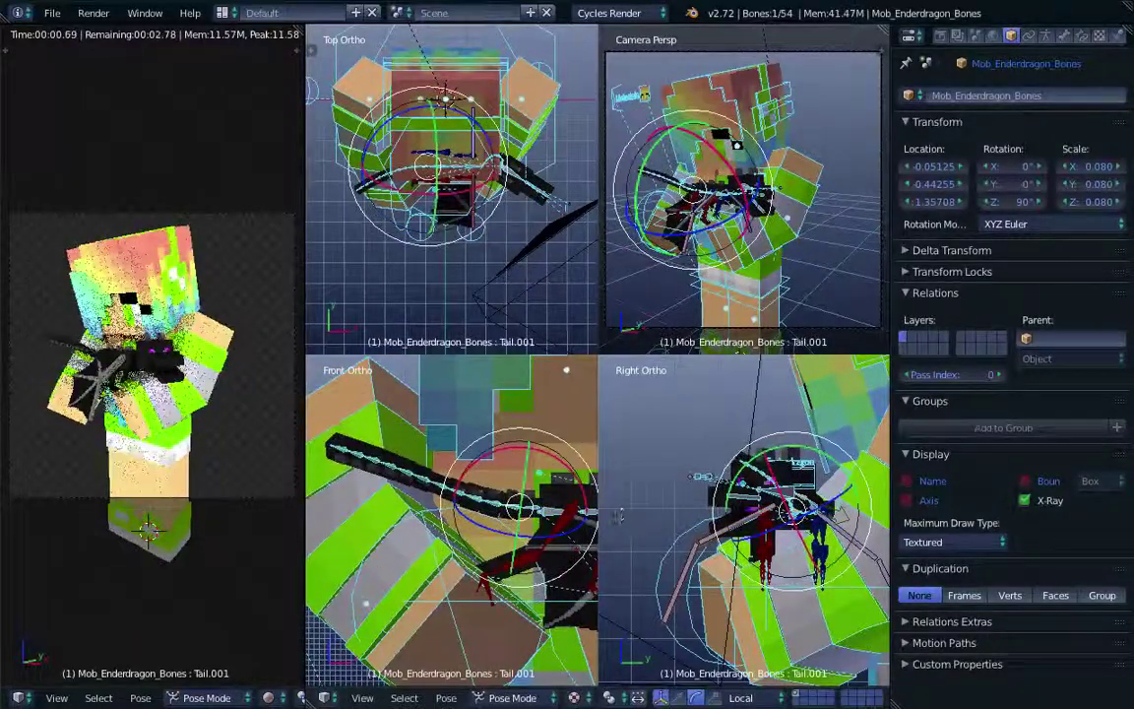
key("r")
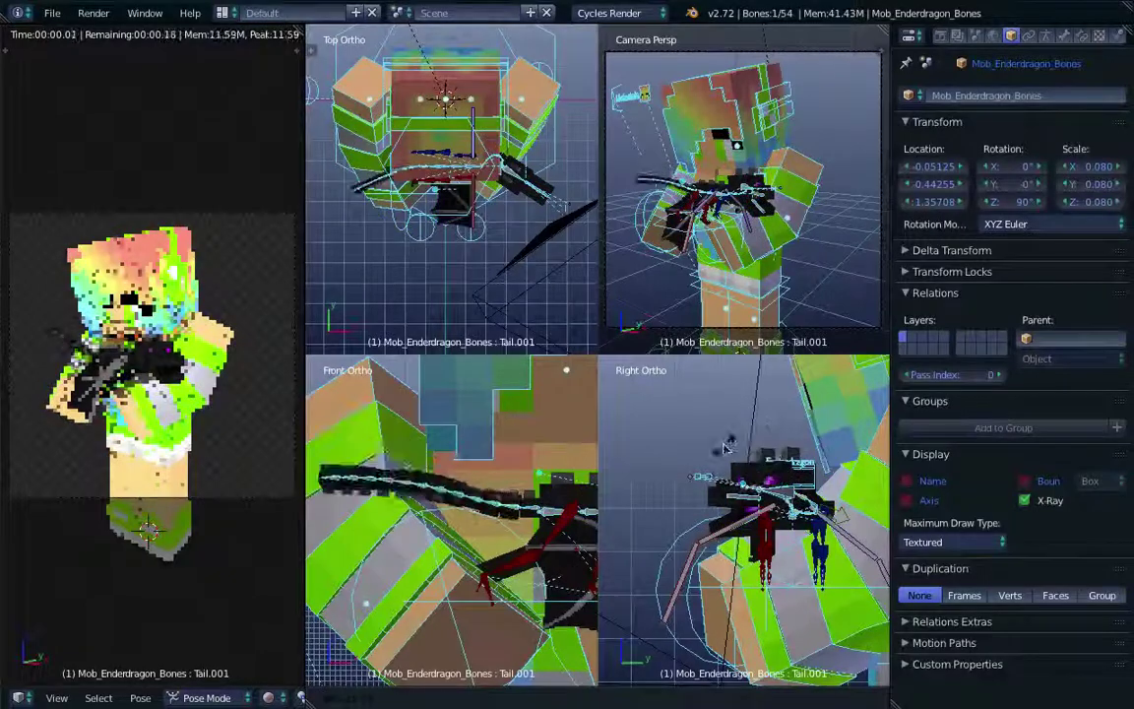
left_click(404, 333)
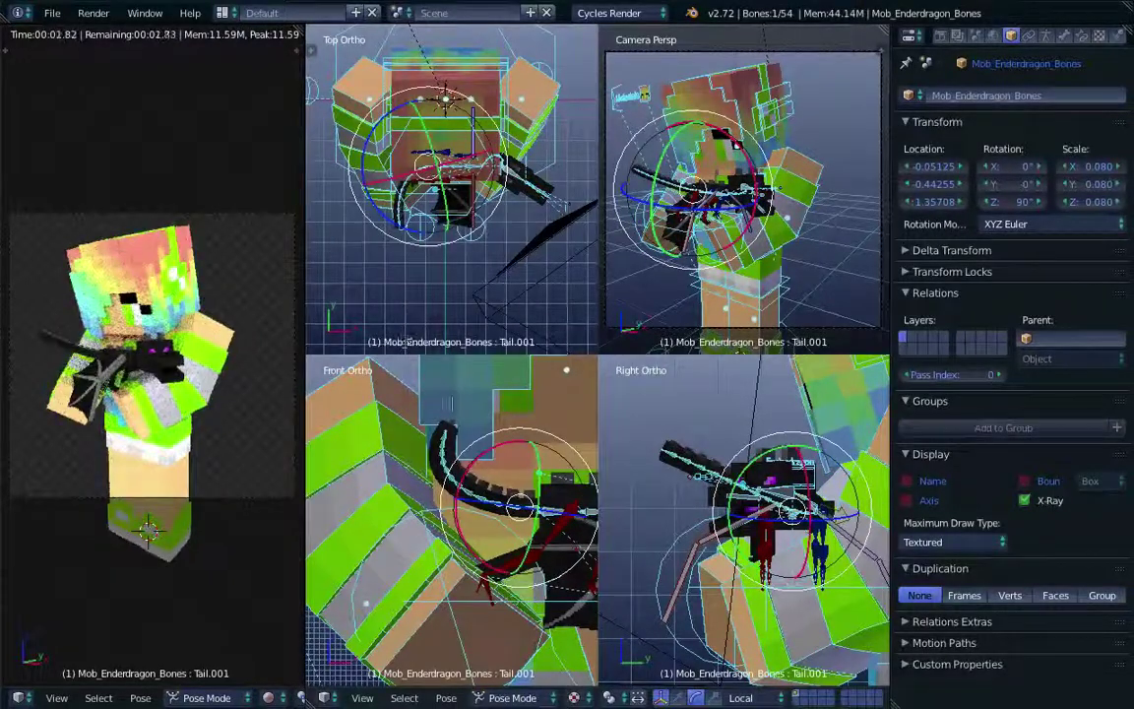
Step: Move the dragon's IKFoot.Front.R control to a new position
scroll(540, 471, "up", 3)
scroll(539, 470, "up", 3)
right_click(534, 560)
key("g")
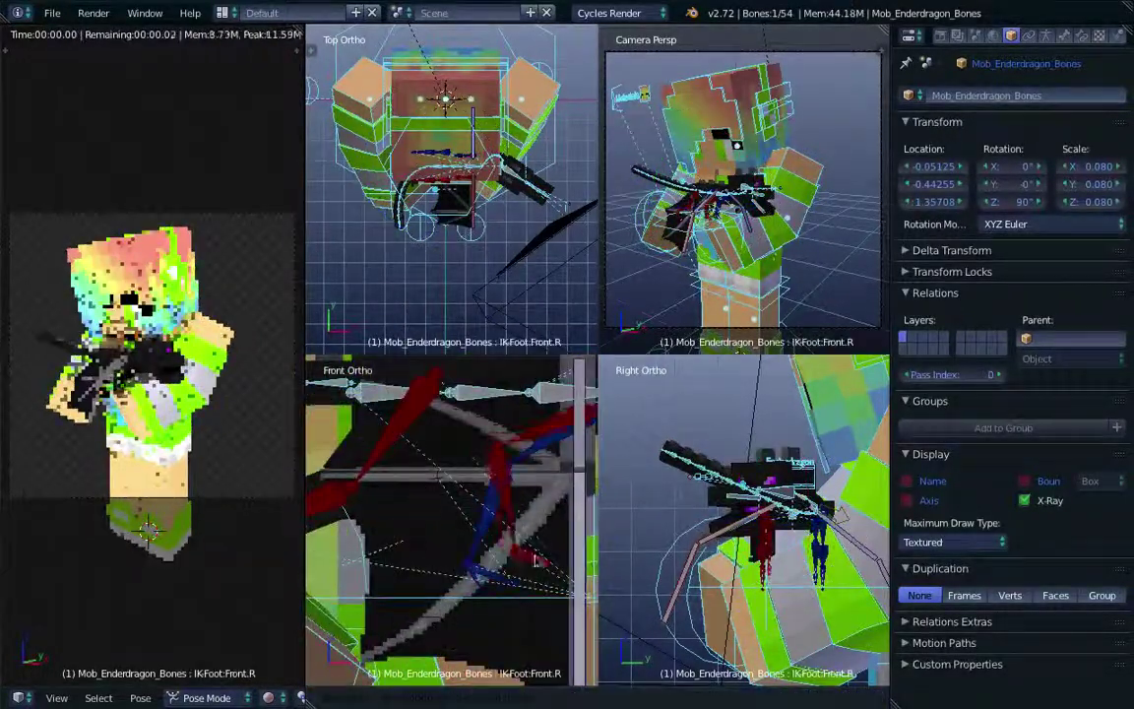
left_click(536, 502)
Step: Render frame 1, view the 1000 × 1000 px render settings, close the render, and undo a pose change
key("F12")
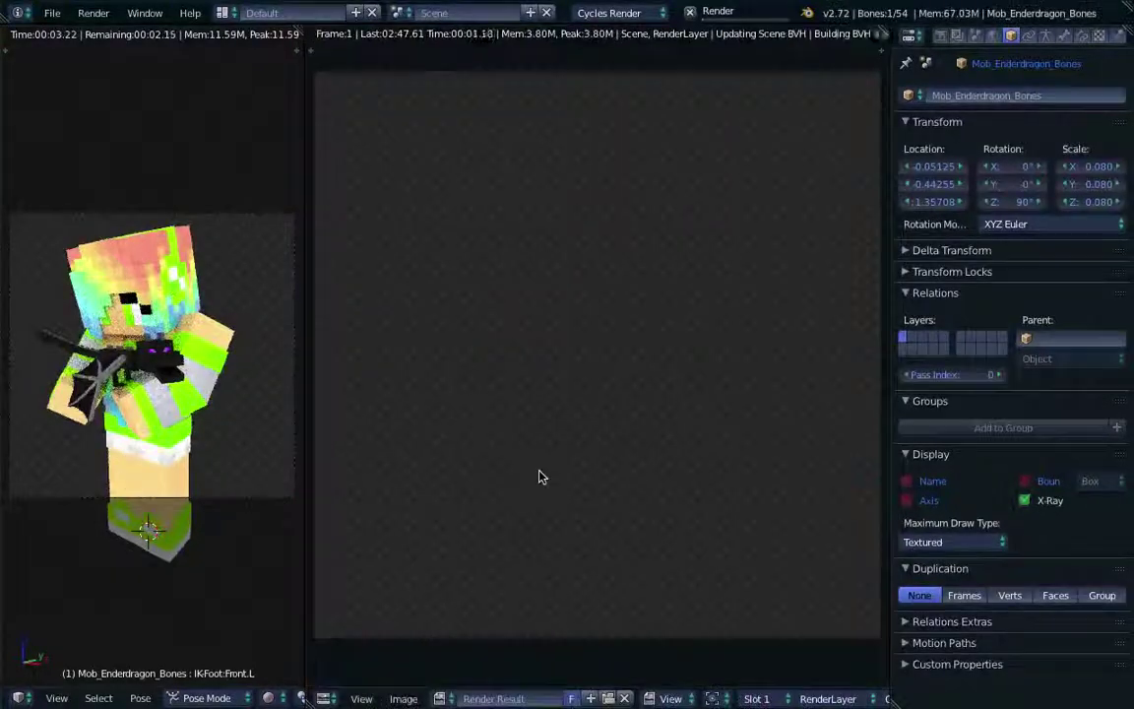
left_click(941, 36)
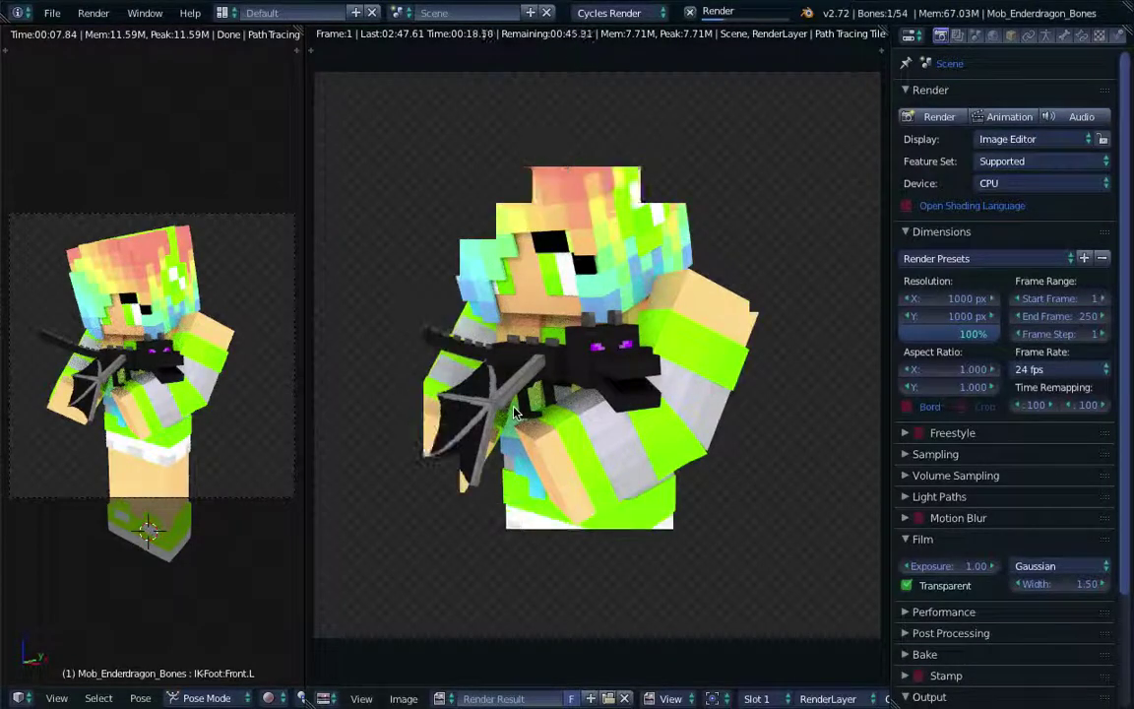
key("Escape")
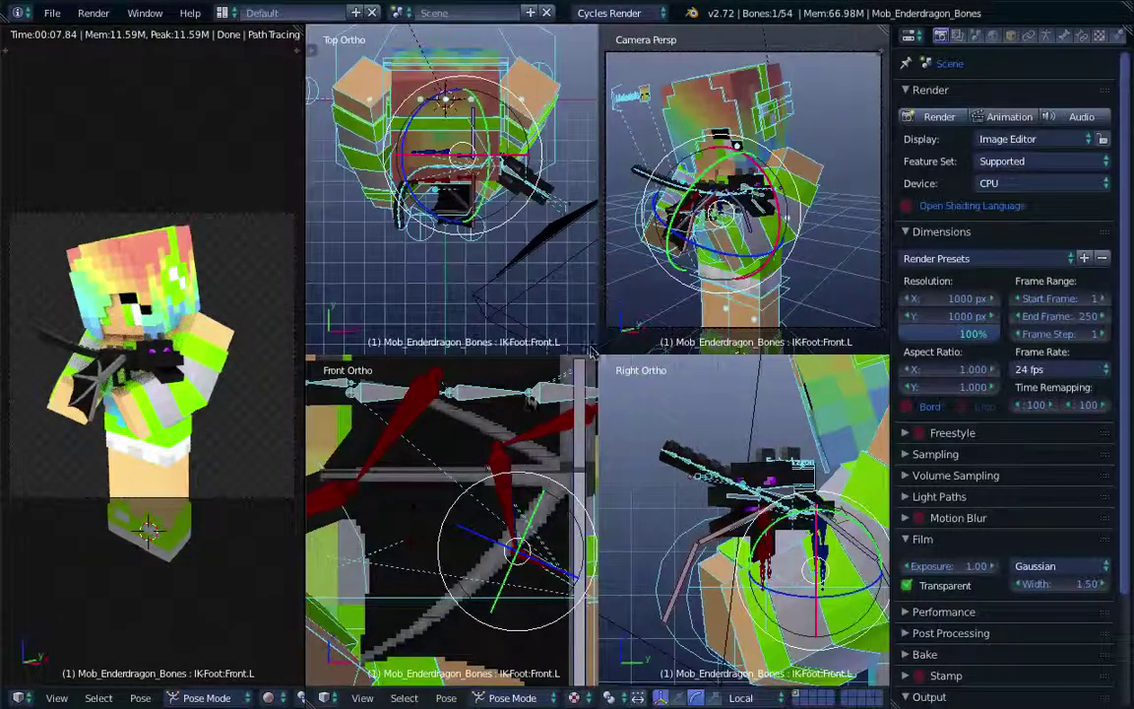
key("ctrl+z")
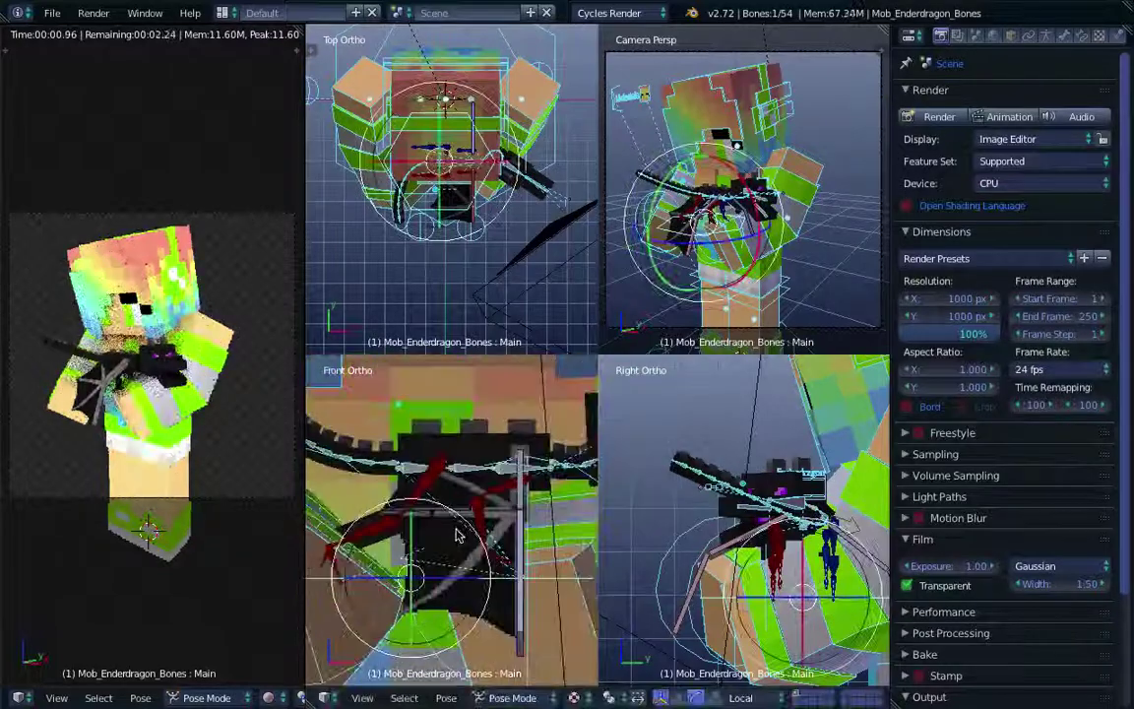
Step: Undo recent pose changes, then lock the camera to the view and dolly in on the girl and dragon
key("ctrl+z")
key("ctrl+z")
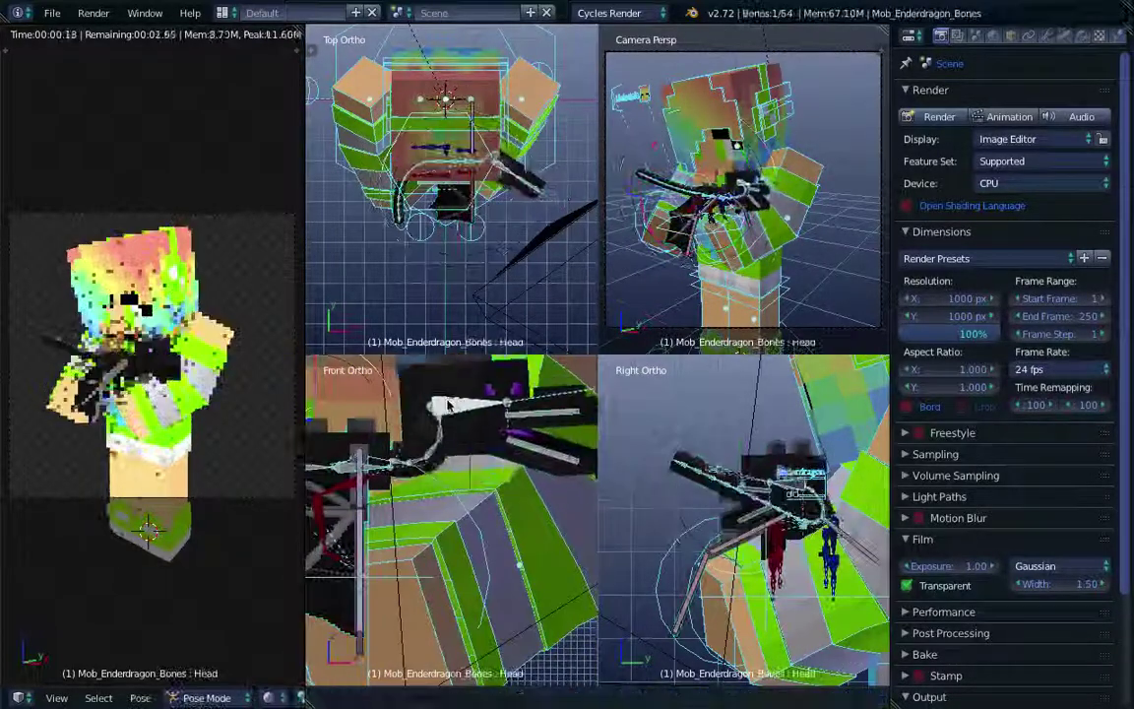
key("ctrl+z")
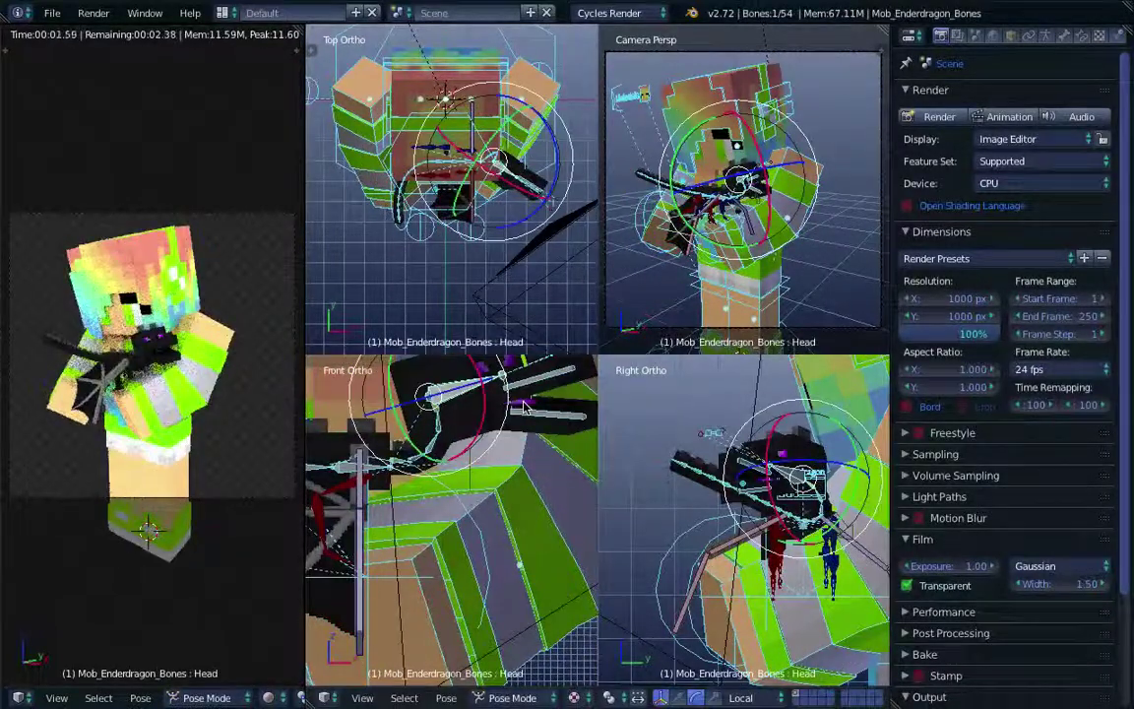
key("ctrl+z")
key("ctrl+z")
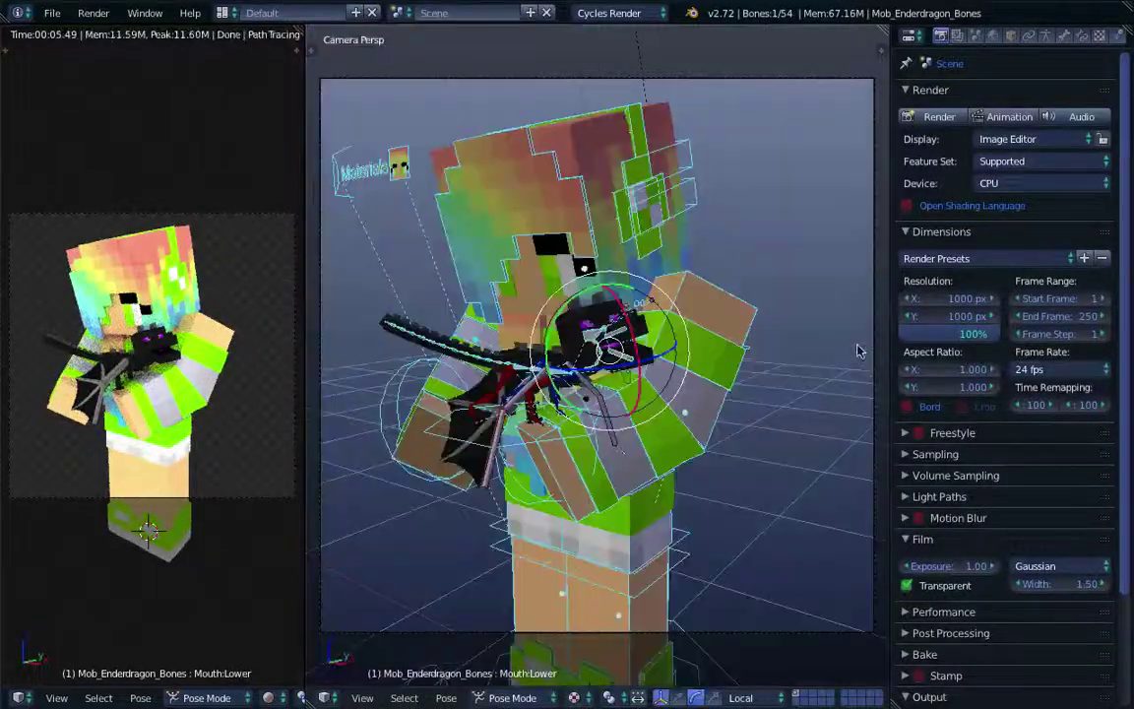
key("n")
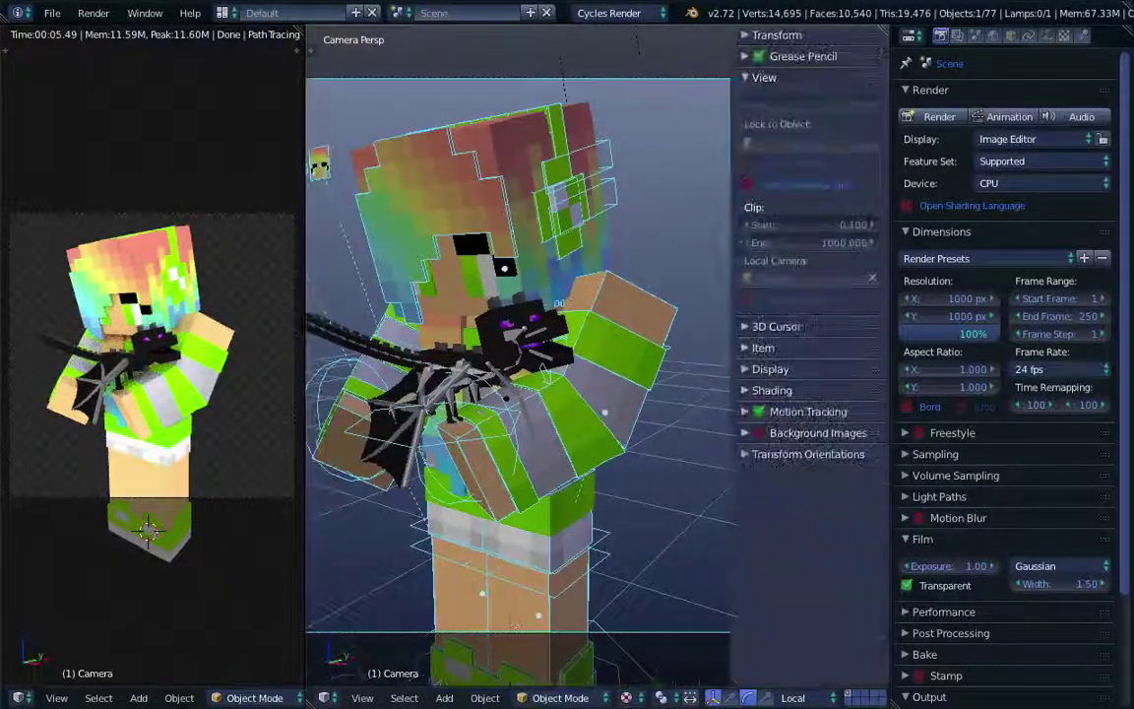
left_click(747, 184)
scroll(660, 256, "up", 2)
scroll(660, 256, "up", 2)
scroll(660, 256, "up", 1)
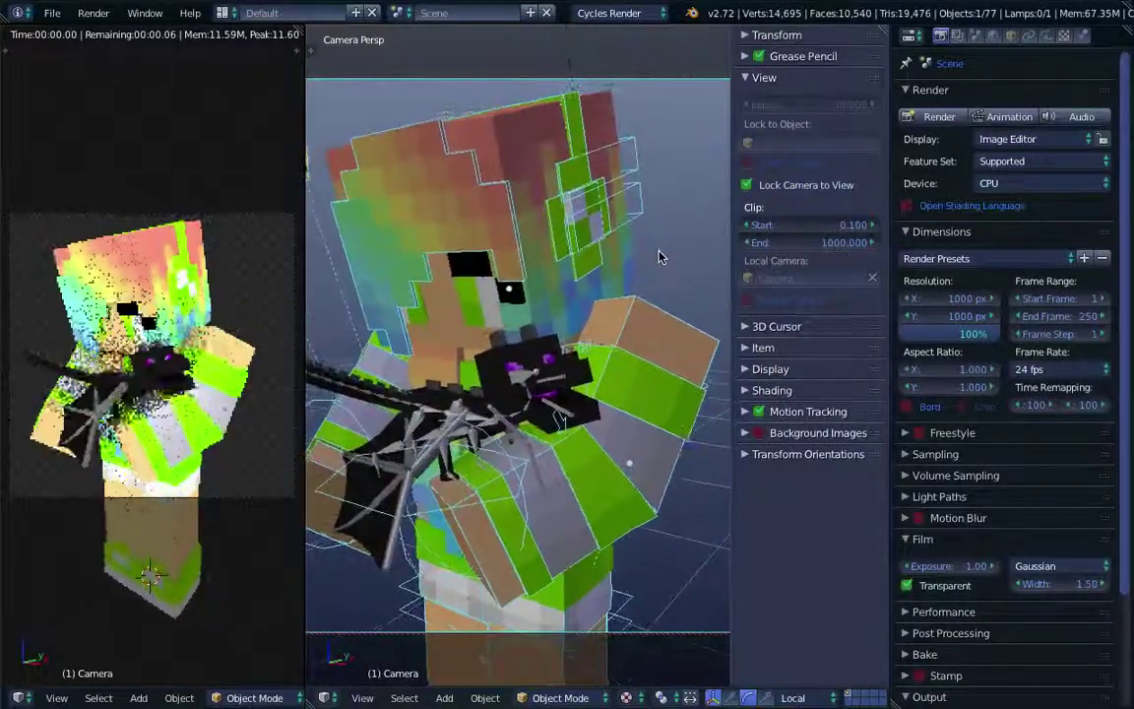
scroll(660, 256, "up", 1)
scroll(660, 256, "up", 1)
scroll(660, 256, "up", 1)
key("n")
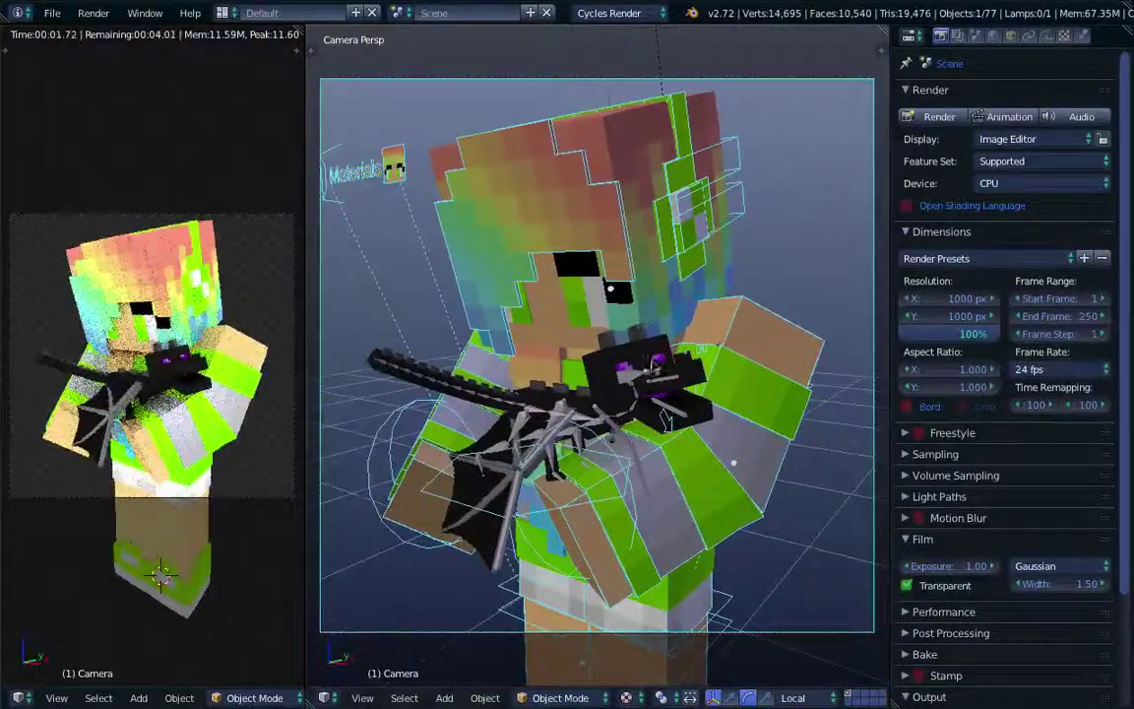
Step: Adjust the character's left foot control, expand Sampling, and render the closer shot
key("KP_0")
key("ctrl+Tab")
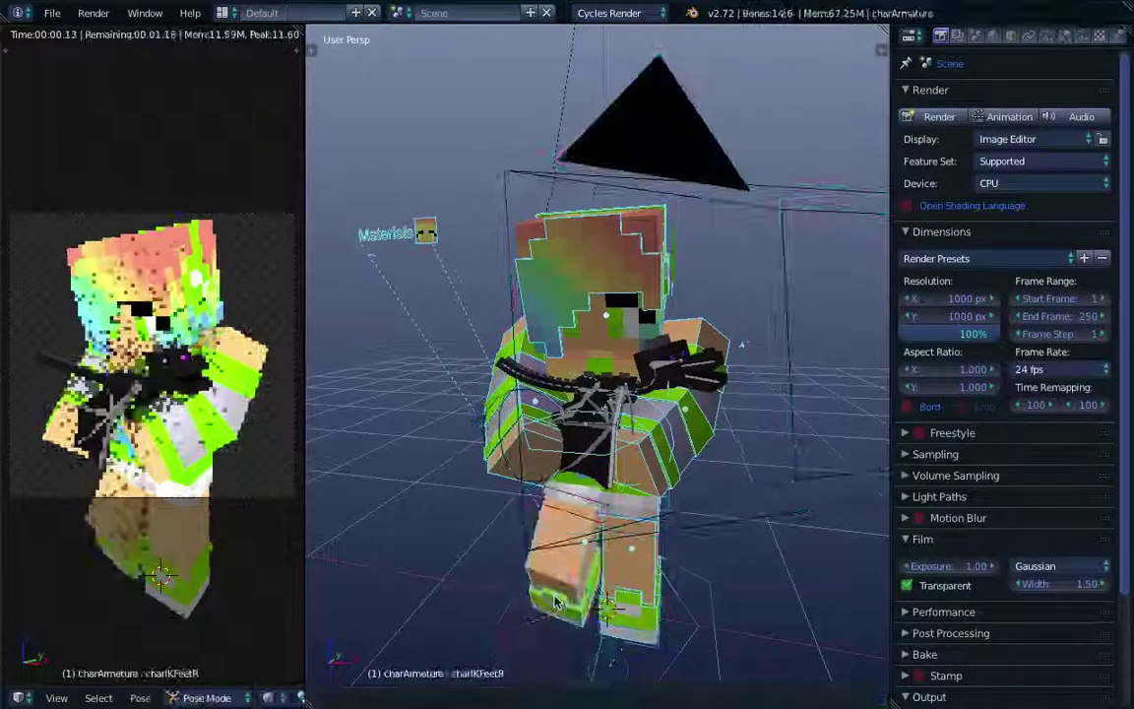
right_click(653, 619)
key("KP_0")
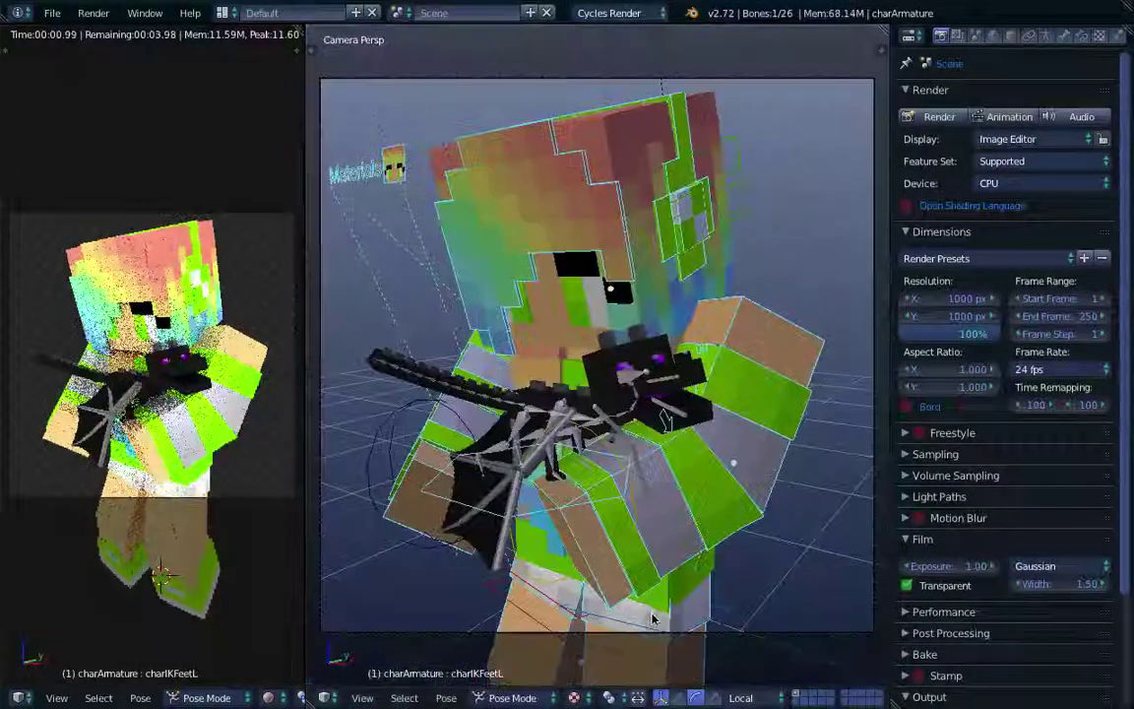
left_click(935, 454)
key("F12")
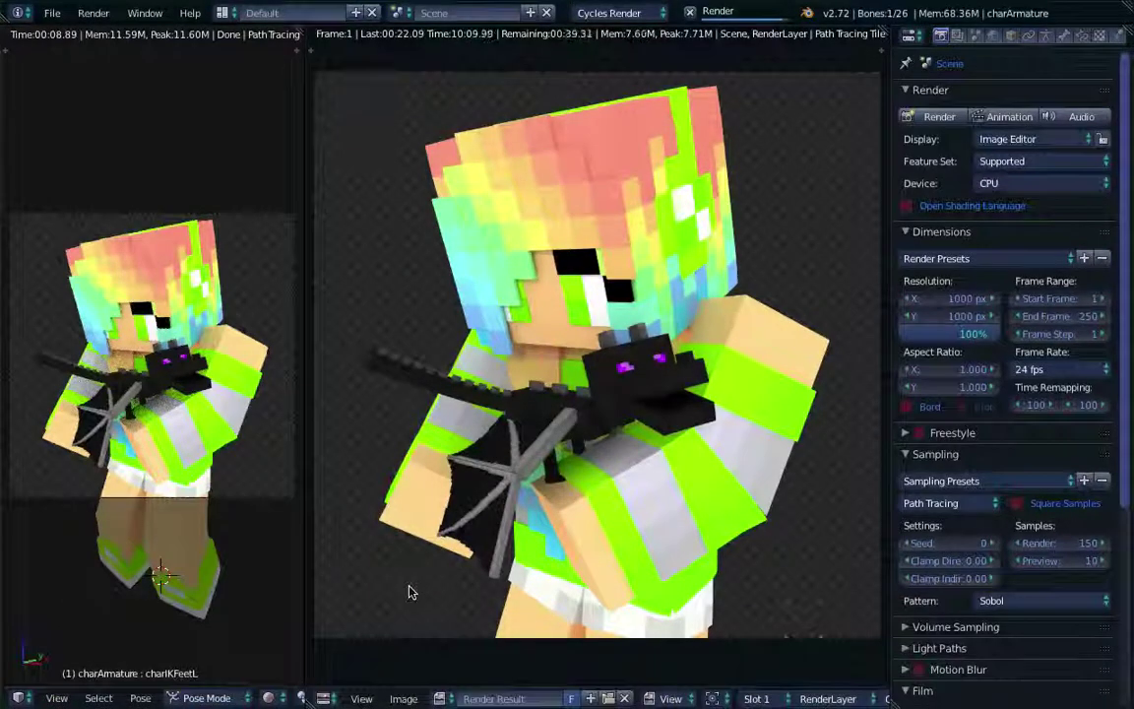
Step: Save the render as Lexi Anne Render.png on the Desktop
key("super+Tab")
key("super+Tab")
left_click(398, 691)
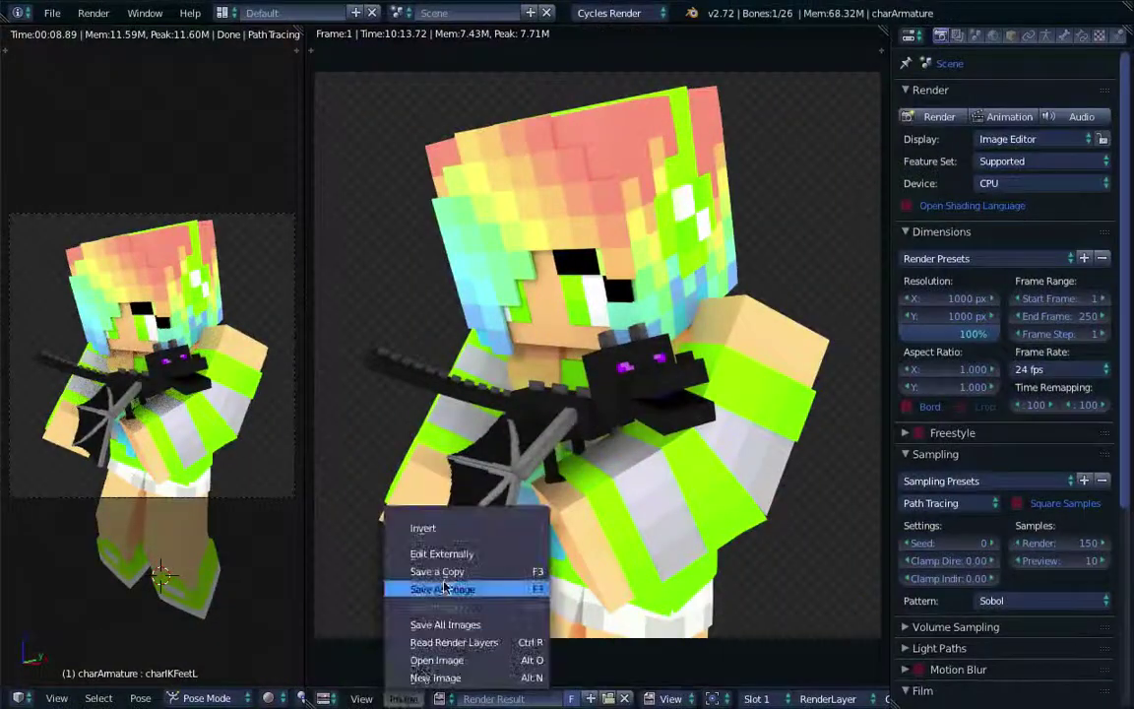
left_click(431, 519)
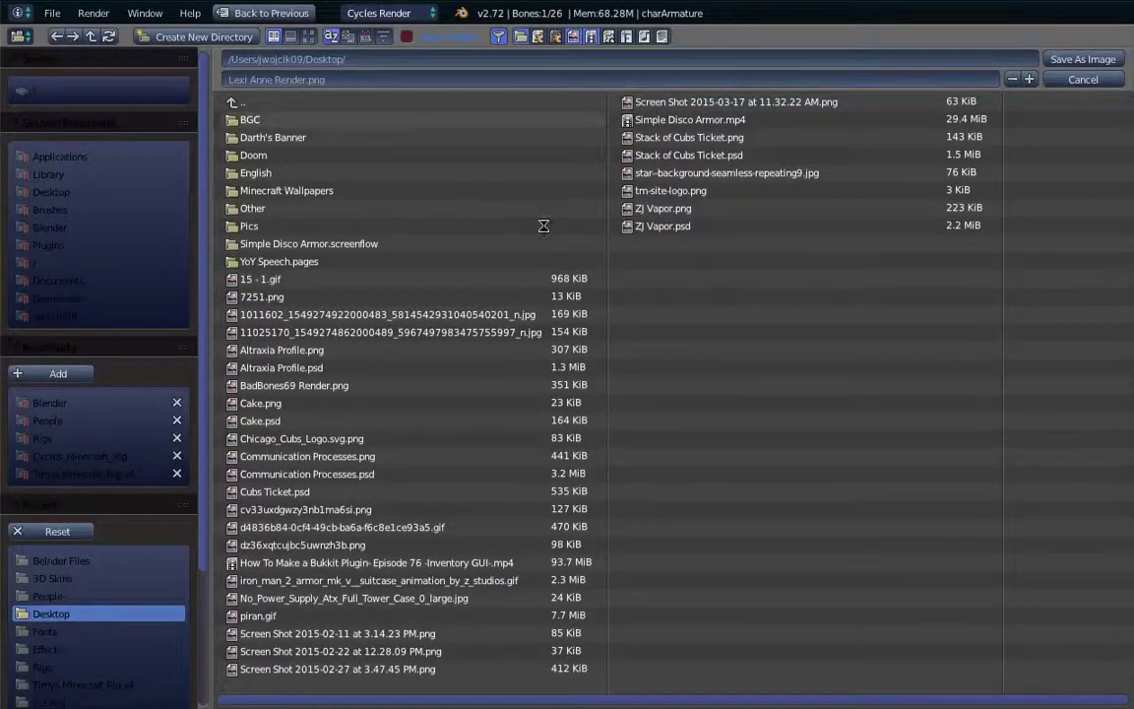
key("Escape")
Step: Save the blend file over the existing one, then switch to Finder
key("super+s")
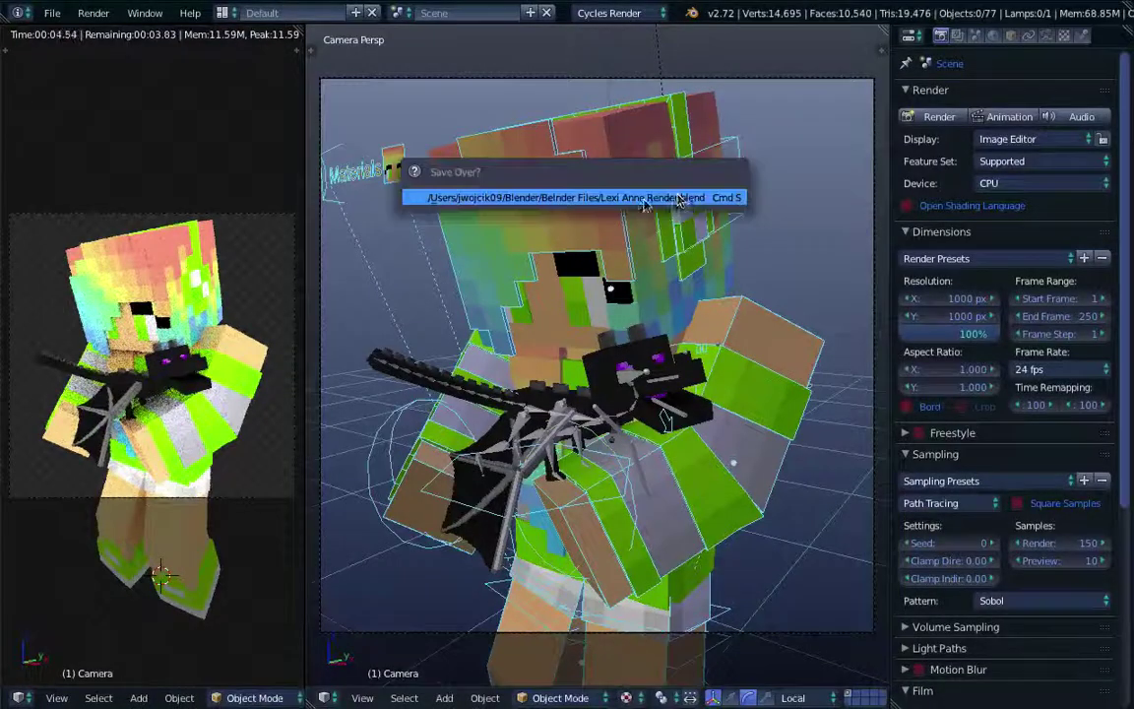
left_click(678, 200)
key("super+Tab")
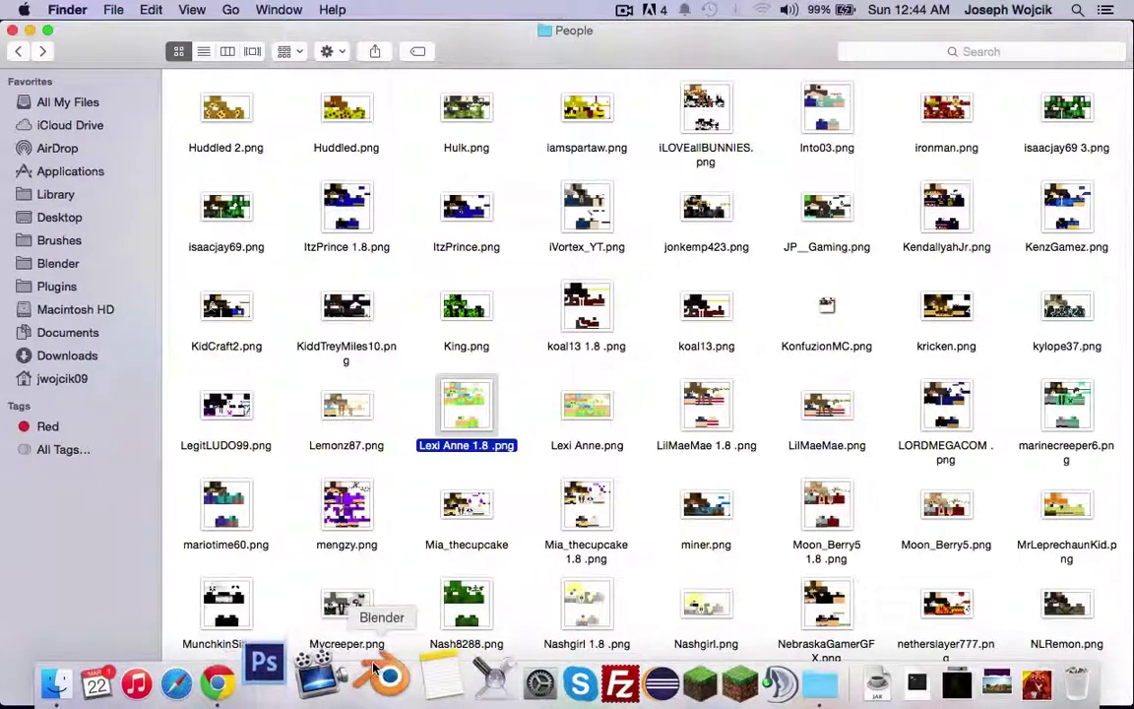
Step: Launch Photoshop CS6 from the Dock
left_click(293, 672)
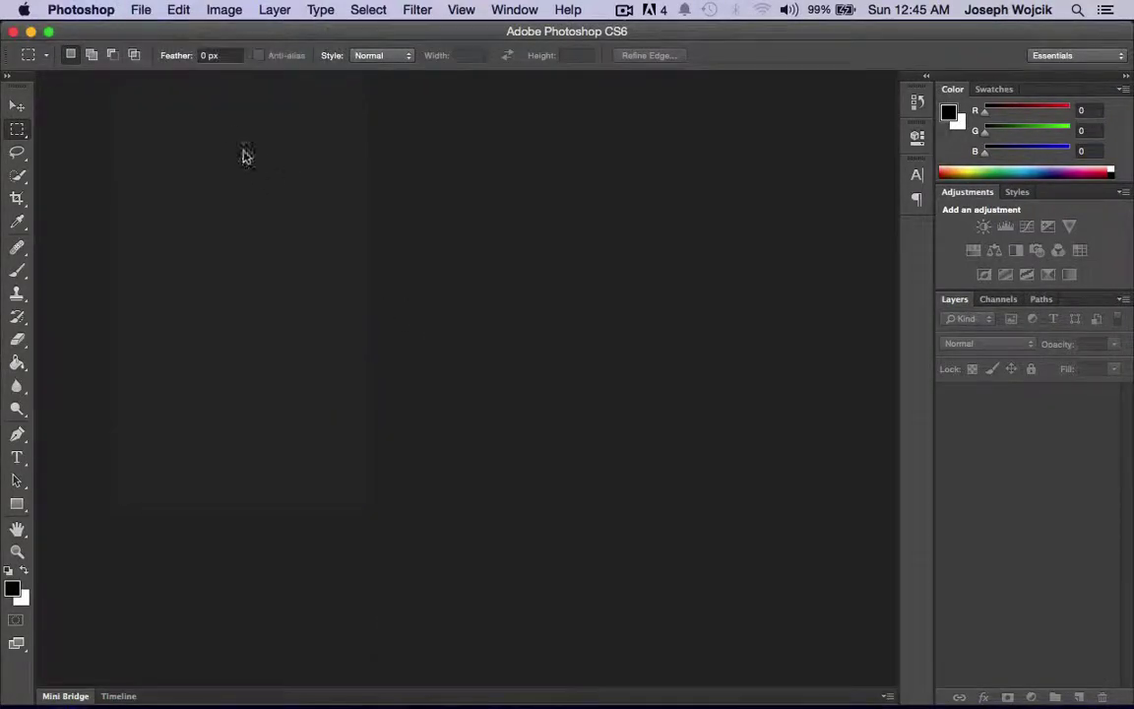
Step: Create a 1200 × 1200 px transparent document named Lexi Anne Profile Picture
key("super+n")
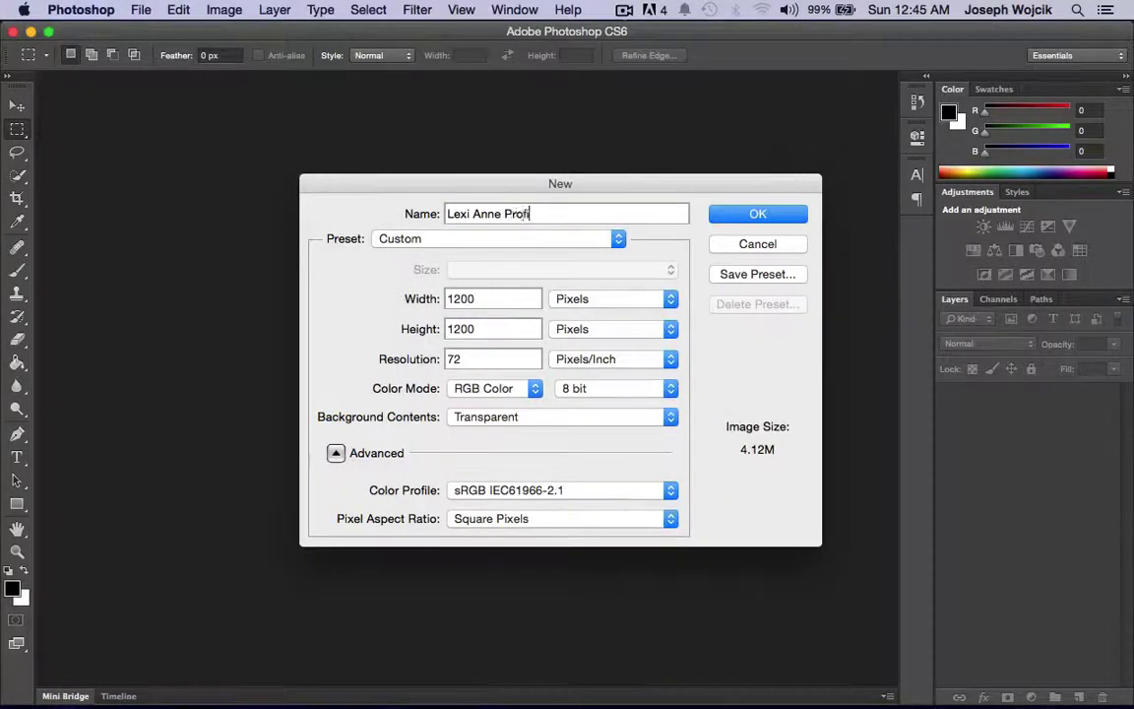
key("Return")
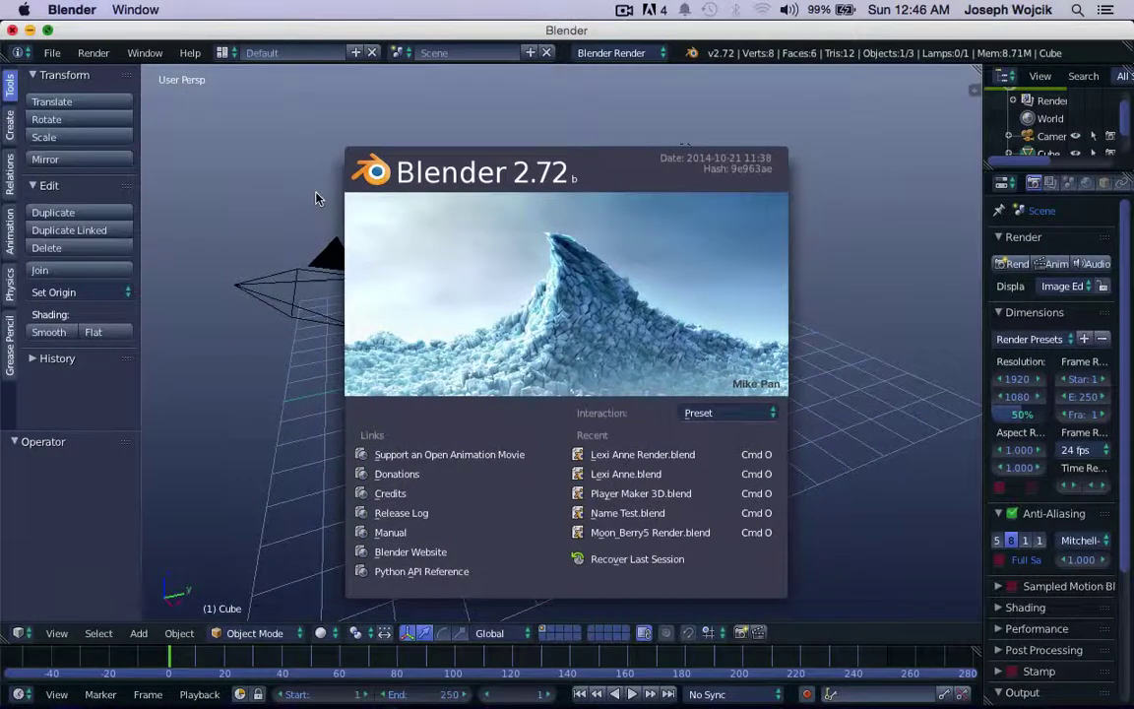
Step: Open a scene file from the Rigs folder, add a camera, and view through it
key("shift+super+o")
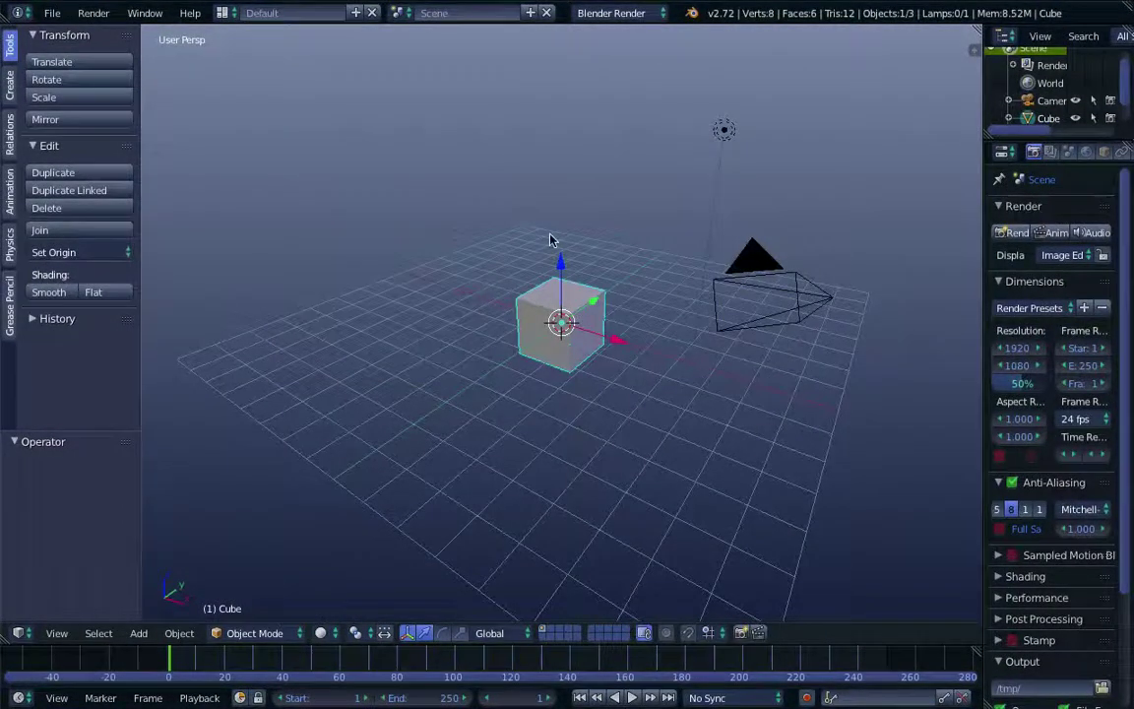
key("ctrl+o")
left_click(251, 168)
key("Return")
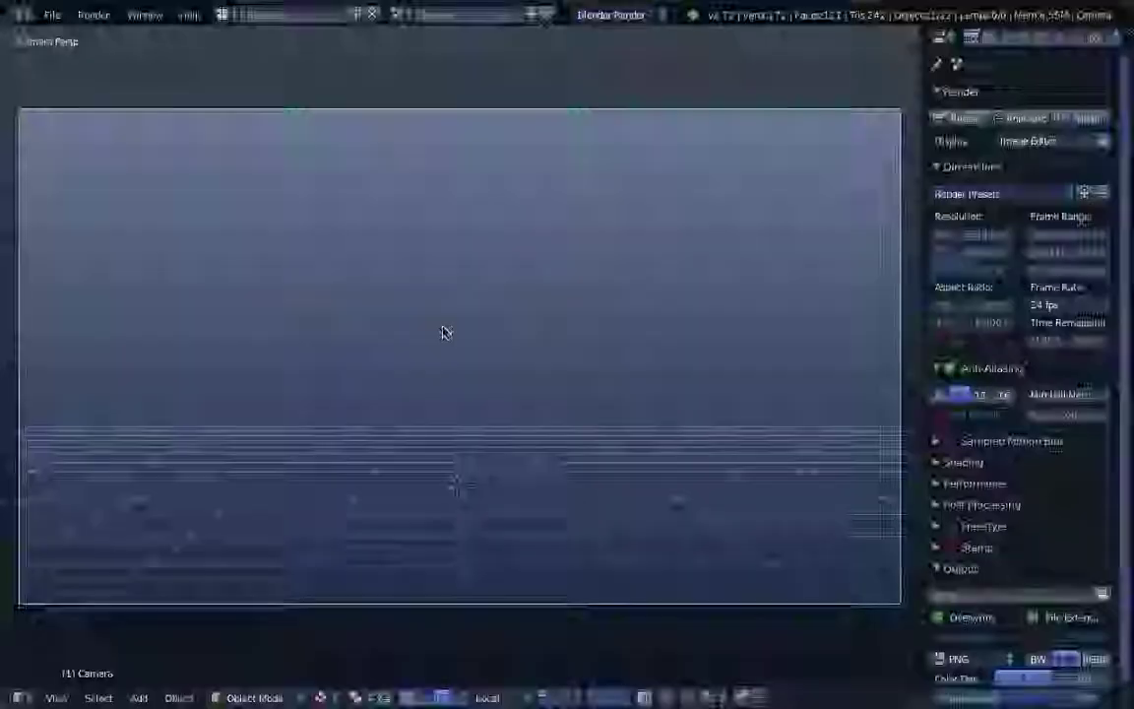
key("space")
type("add c")
left_click(546, 529)
key("KP_0")
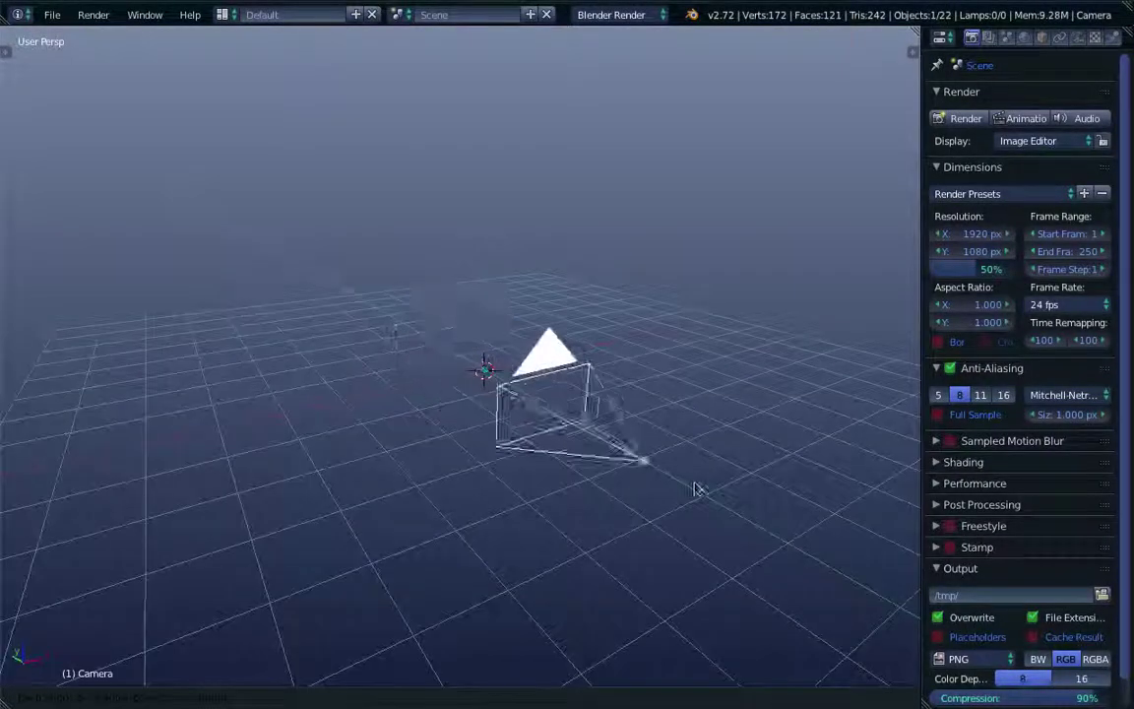
Step: Switch the render engine to Cycles and make the film background transparent
left_click(611, 14)
left_click(608, 74)
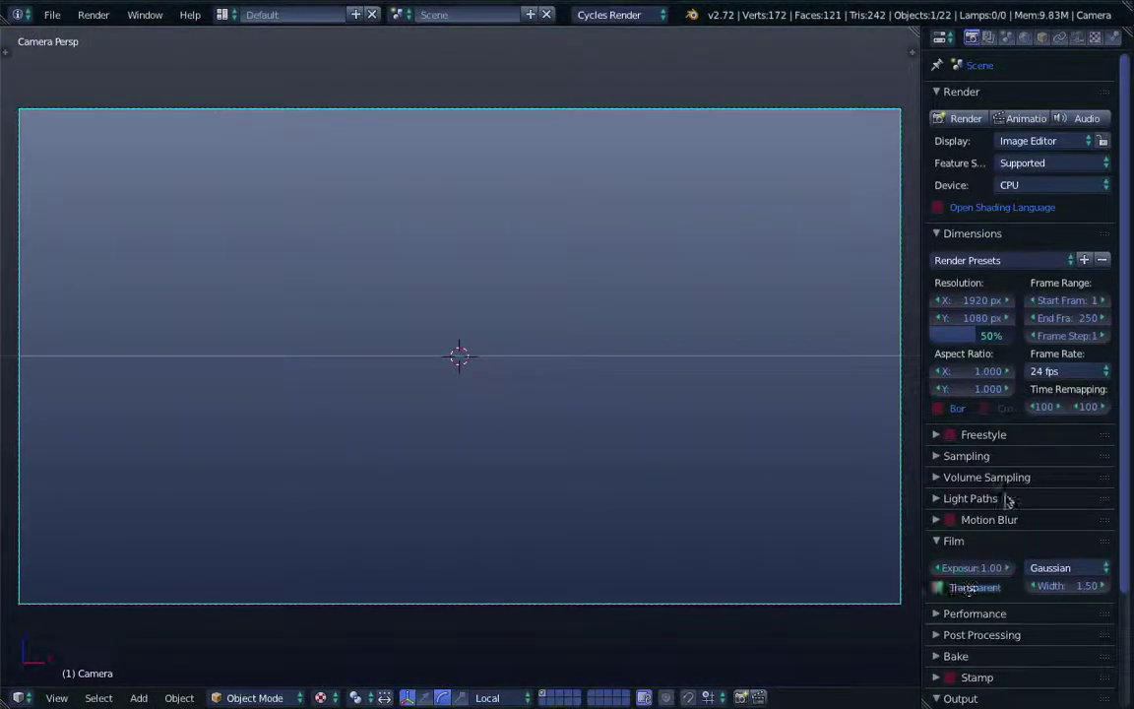
left_click(1003, 456)
scroll(1003, 438, "down", 5)
left_click(975, 458)
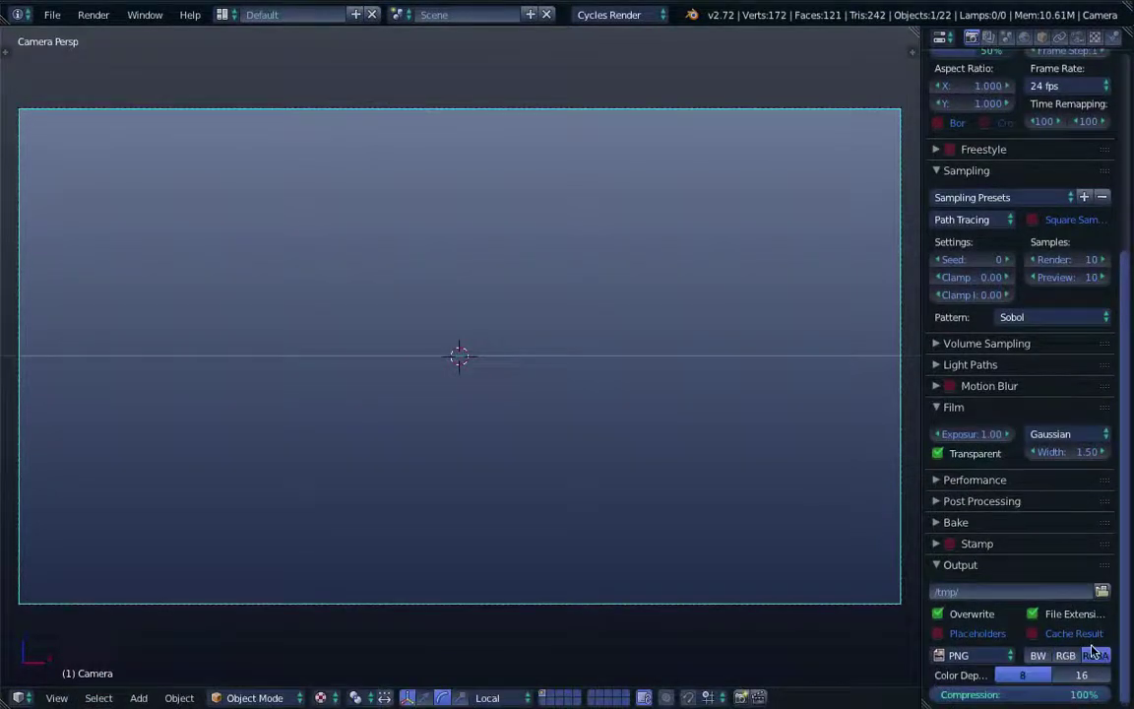
scroll(1032, 516, "up", 3)
Step: Set the World colour to white
left_click(1024, 37)
left_click(1078, 215)
left_click(1033, 298)
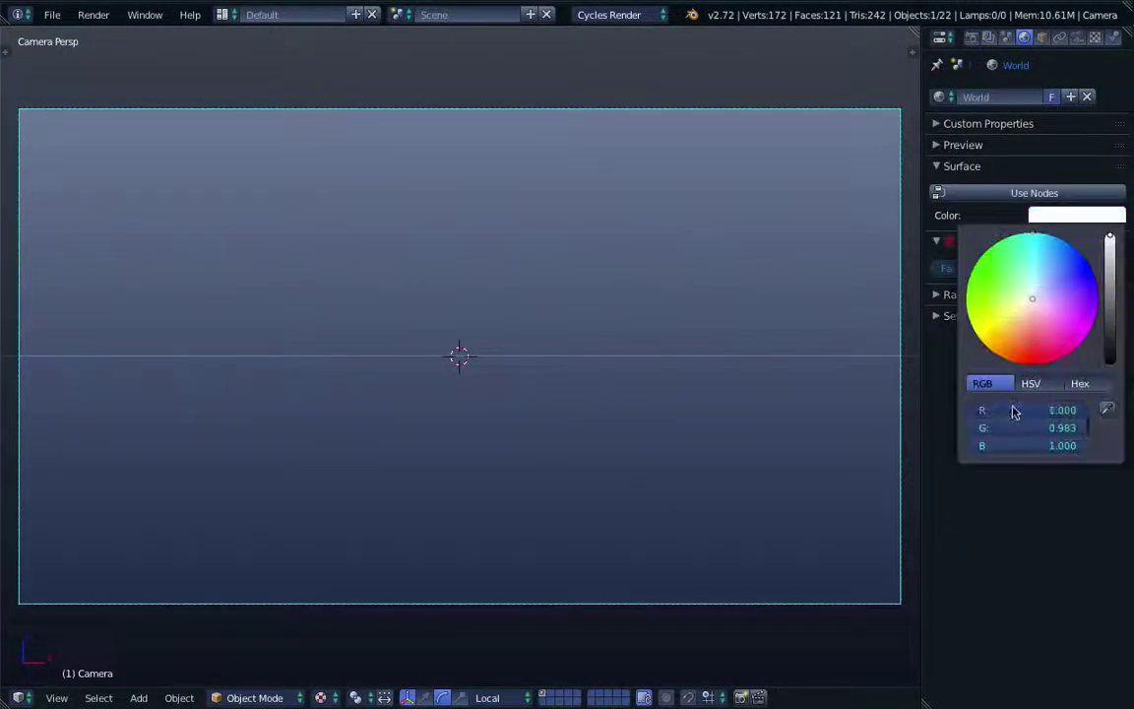
key("space")
type("add te")
key("Return")
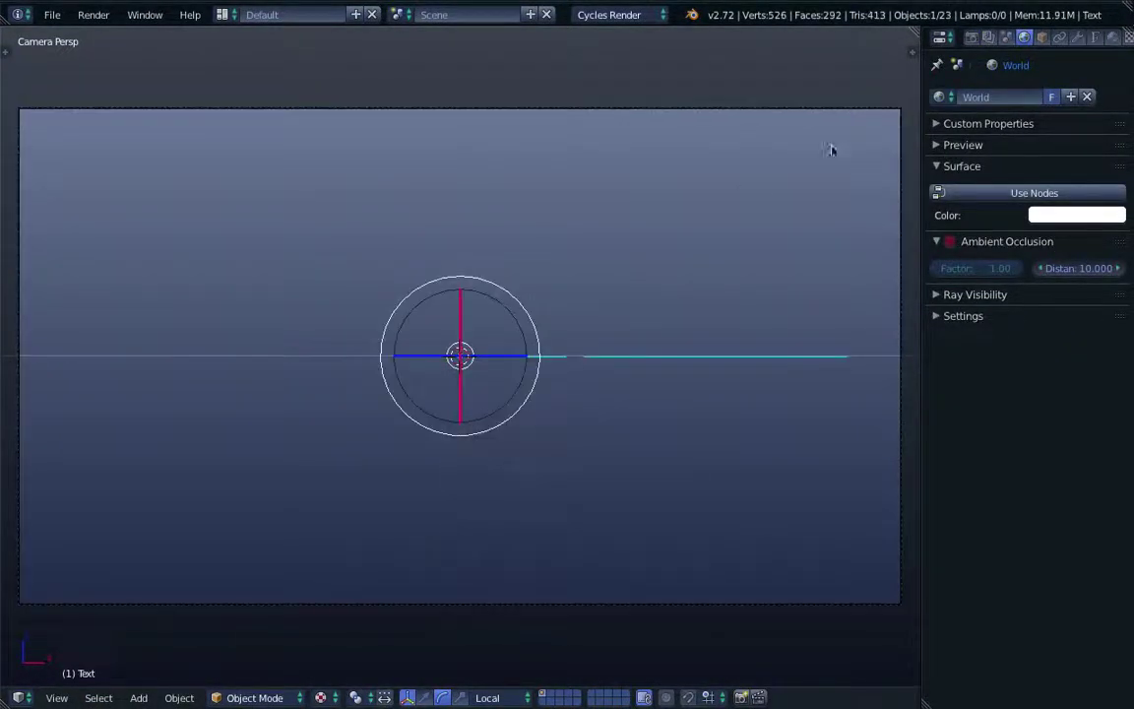
left_click(1095, 37)
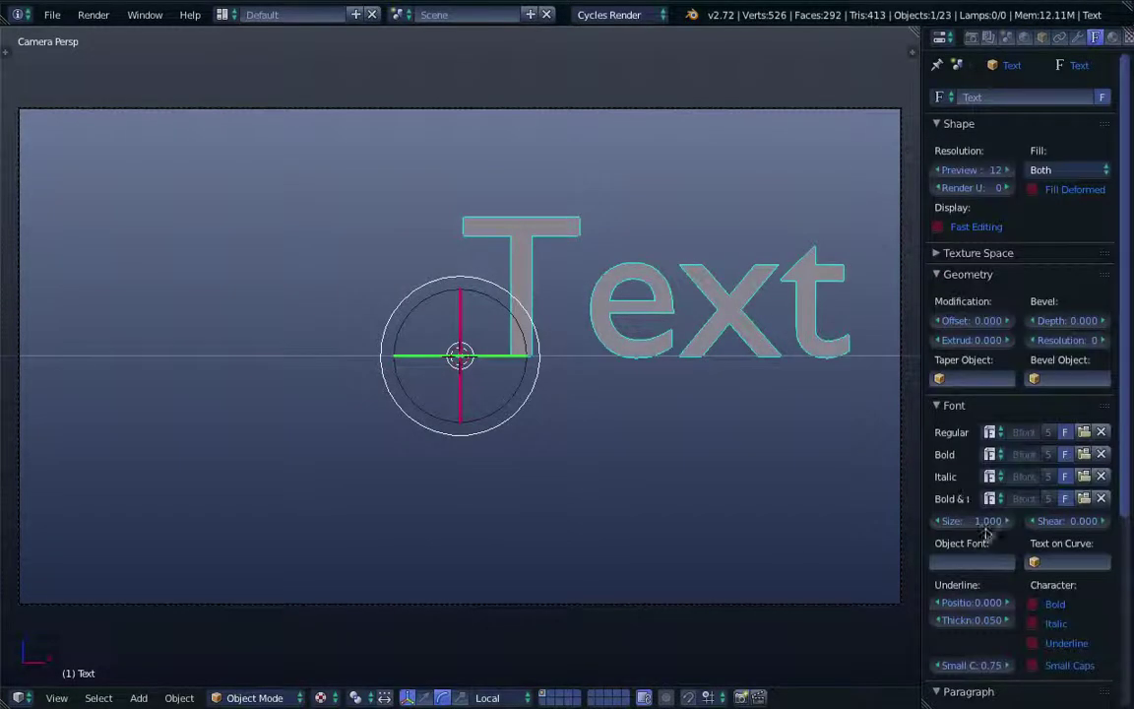
scroll(991, 686, "down", 2)
left_click(991, 687)
key("Tab")
key("BackSpace")
key("BackSpace")
key("BackSpace")
key("BackSpace")
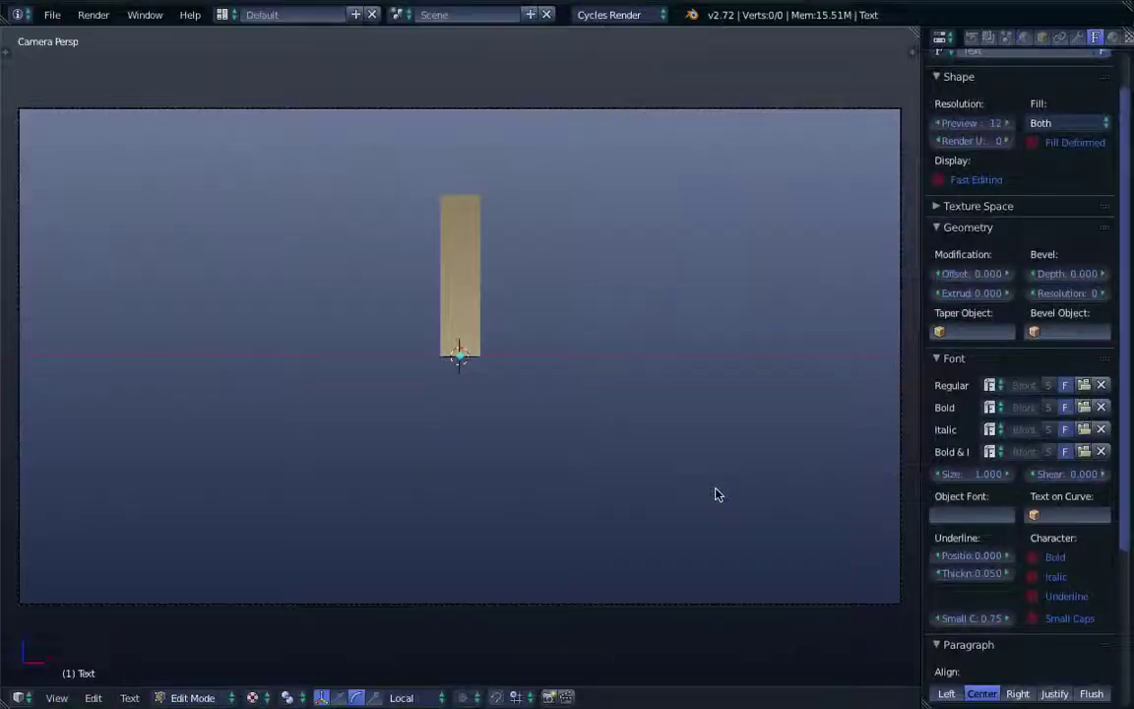
type("Lexi")
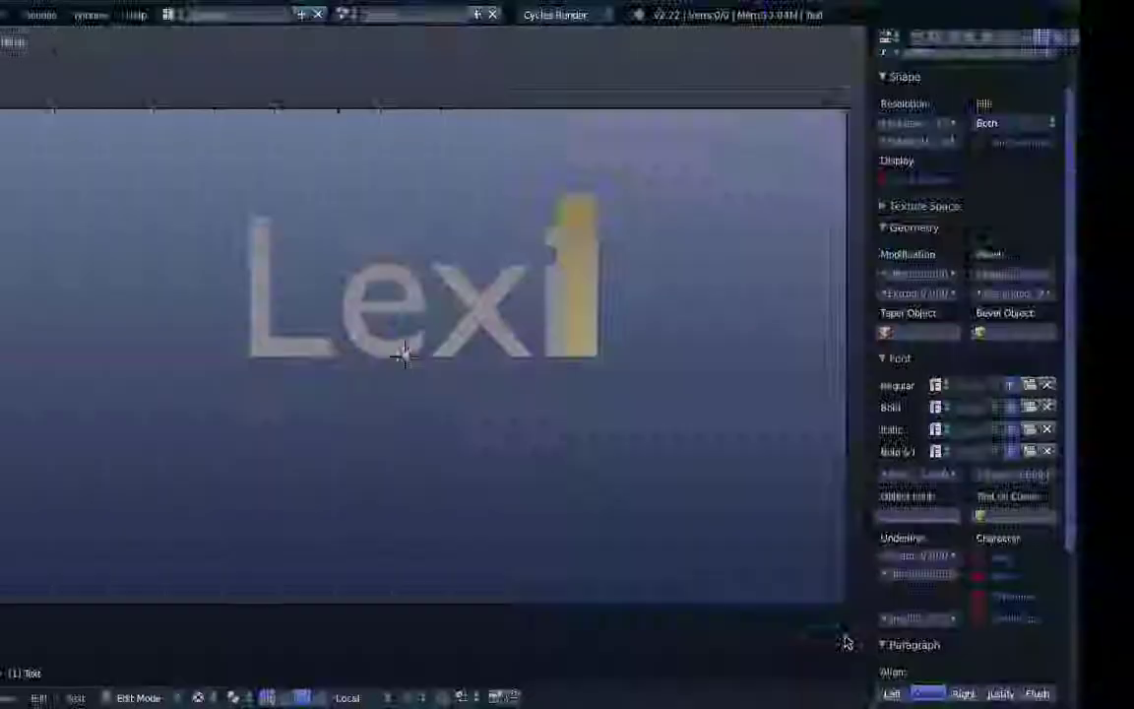
type(" Anne")
key("Tab")
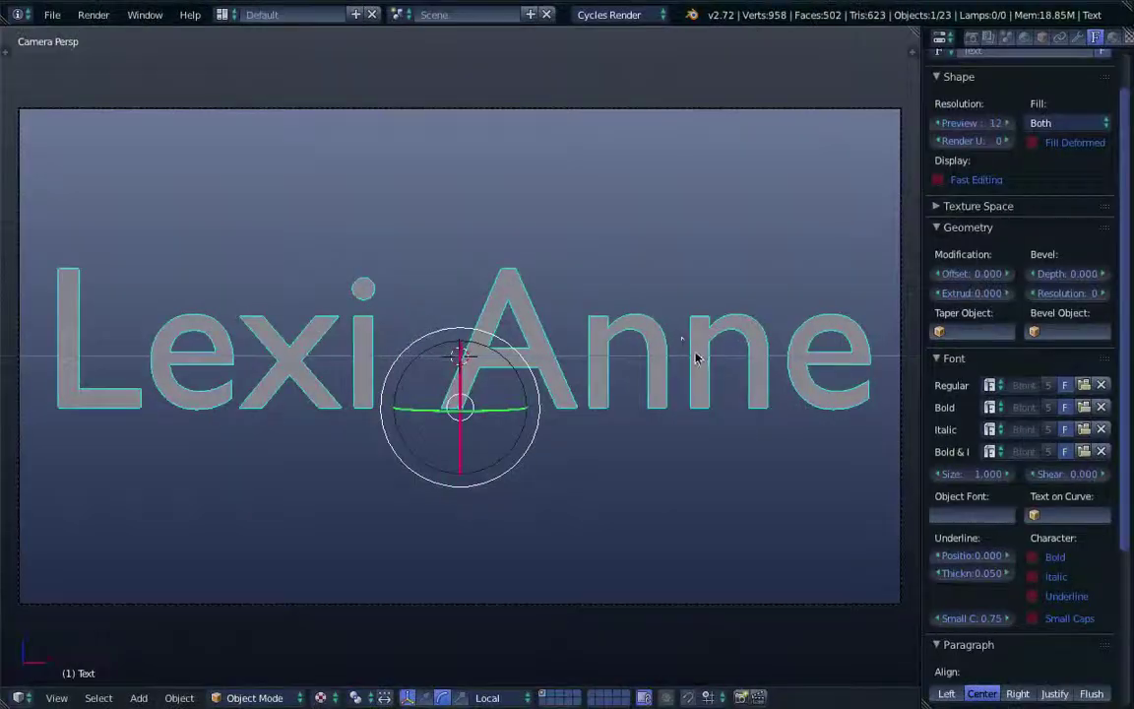
Step: Extrude the text 0.187, apply the Bebas font, bevel it 0.034, and test render
left_click_drag(973, 293, 1024, 292)
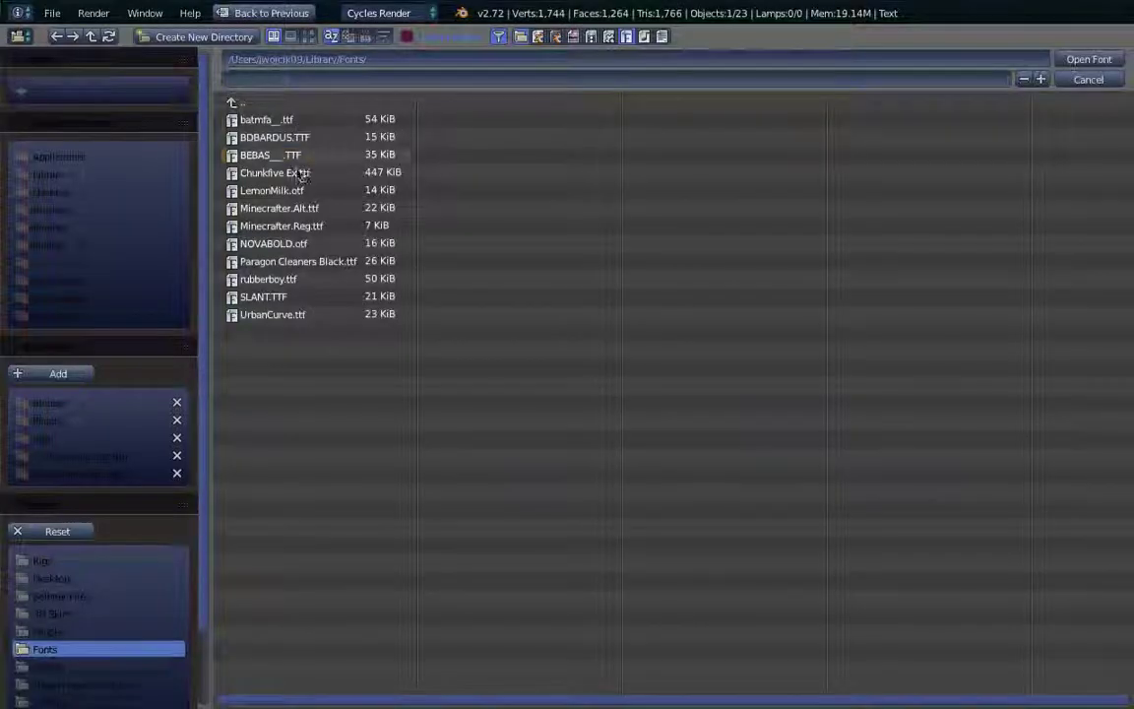
double_click(276, 155)
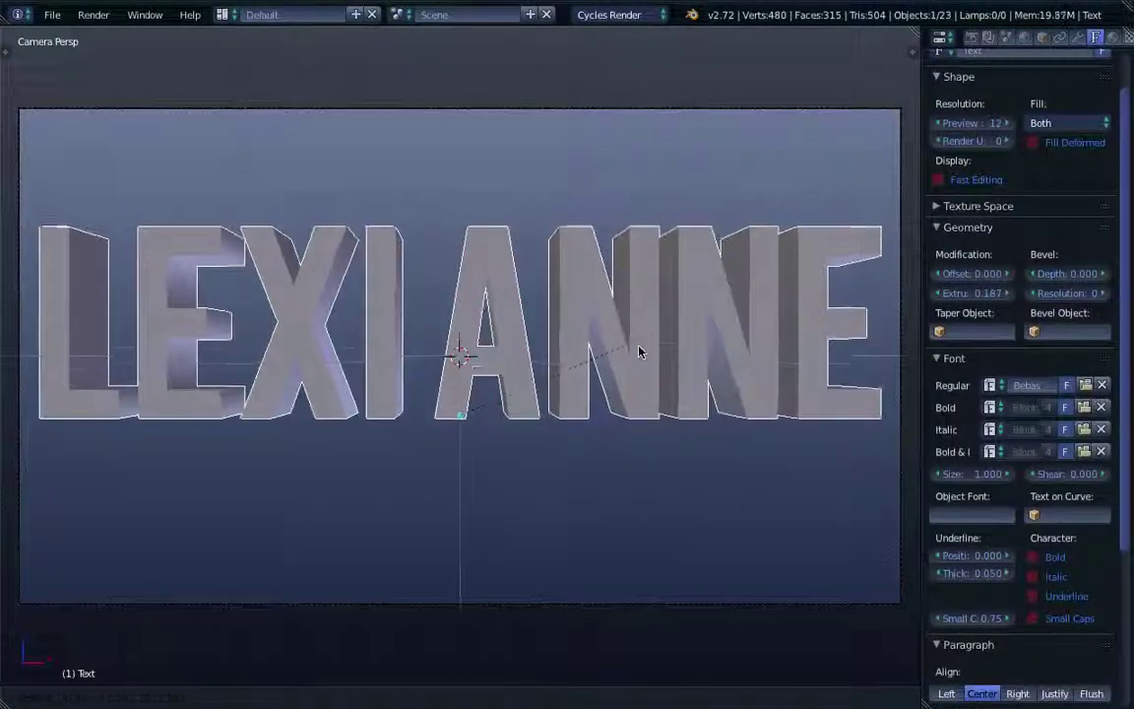
mouse_move(1068, 272)
left_mouse_down()
mouse_move(1083, 273)
mouse_move(1053, 277)
left_mouse_up()
scroll(1004, 689, "down", 2)
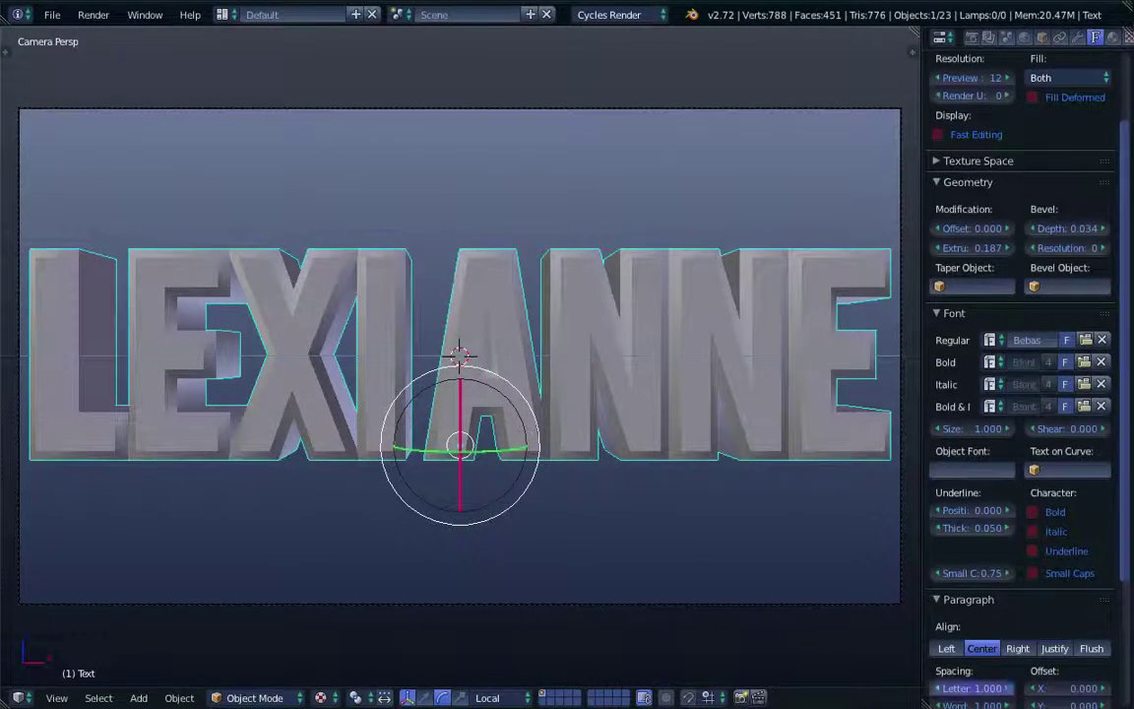
key("F12")
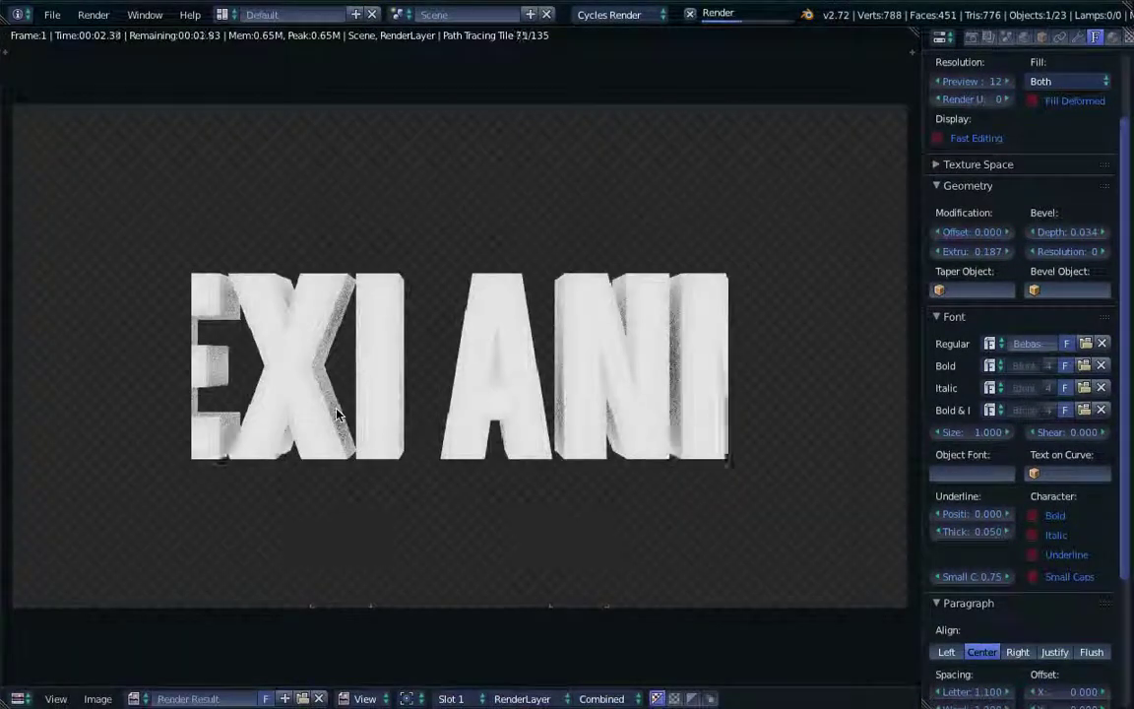
Step: Reduce the text's bevel depth and re-render to check the letters
key("Escape")
left_click_drag(1068, 231, 1034, 231)
key("F12")
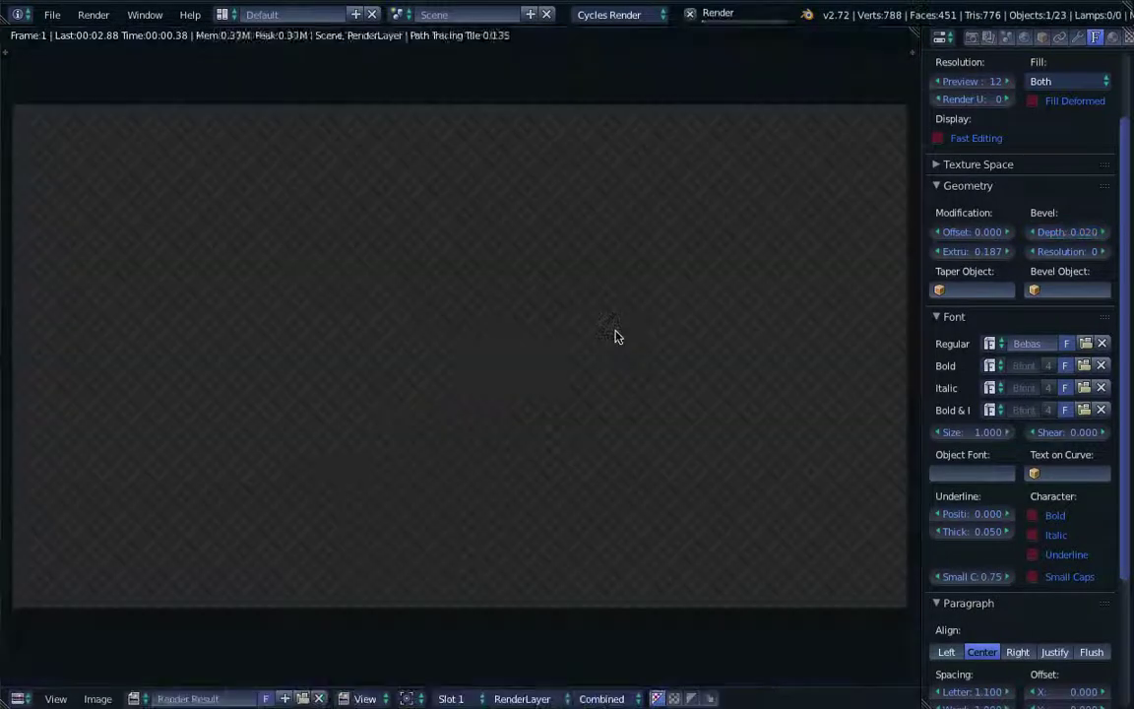
key("Escape")
mouse_move(413, 354)
middle_mouse_down()
mouse_move(469, 358)
mouse_move(602, 332)
middle_mouse_up()
Step: Duplicate the LEXIANNE text and give it a 0.020 bevel at resolution 3
key("shift+d")
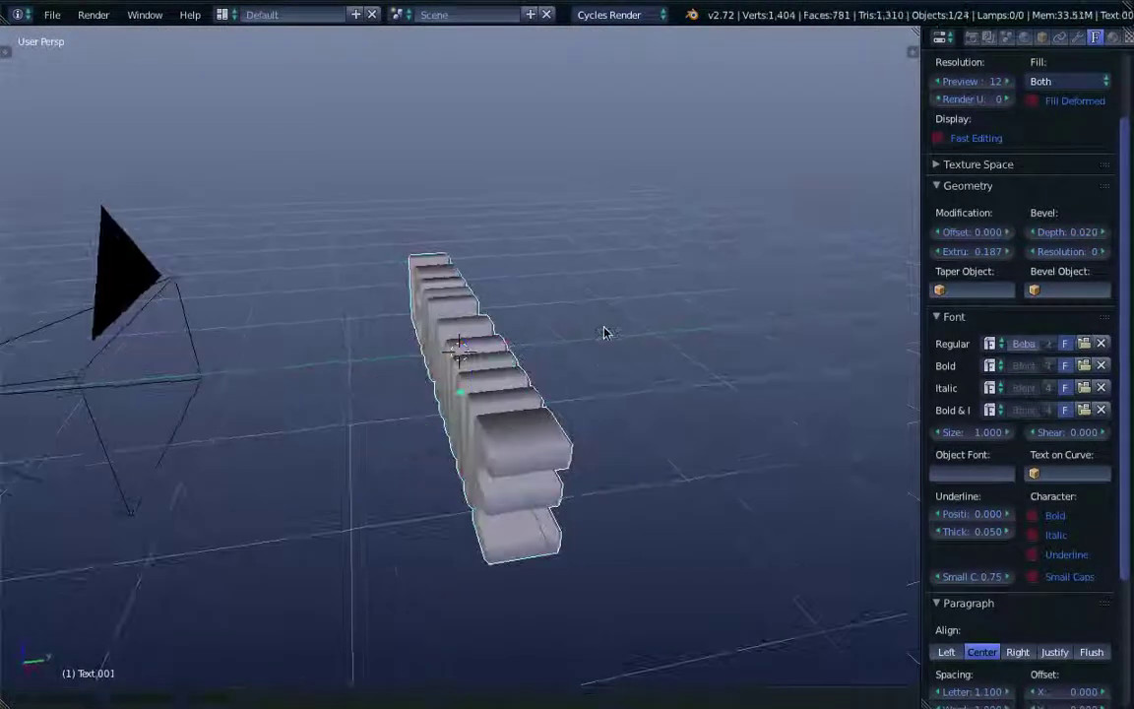
left_click(603, 332)
scroll(587, 339, "up", 5)
scroll(588, 339, "down", 4)
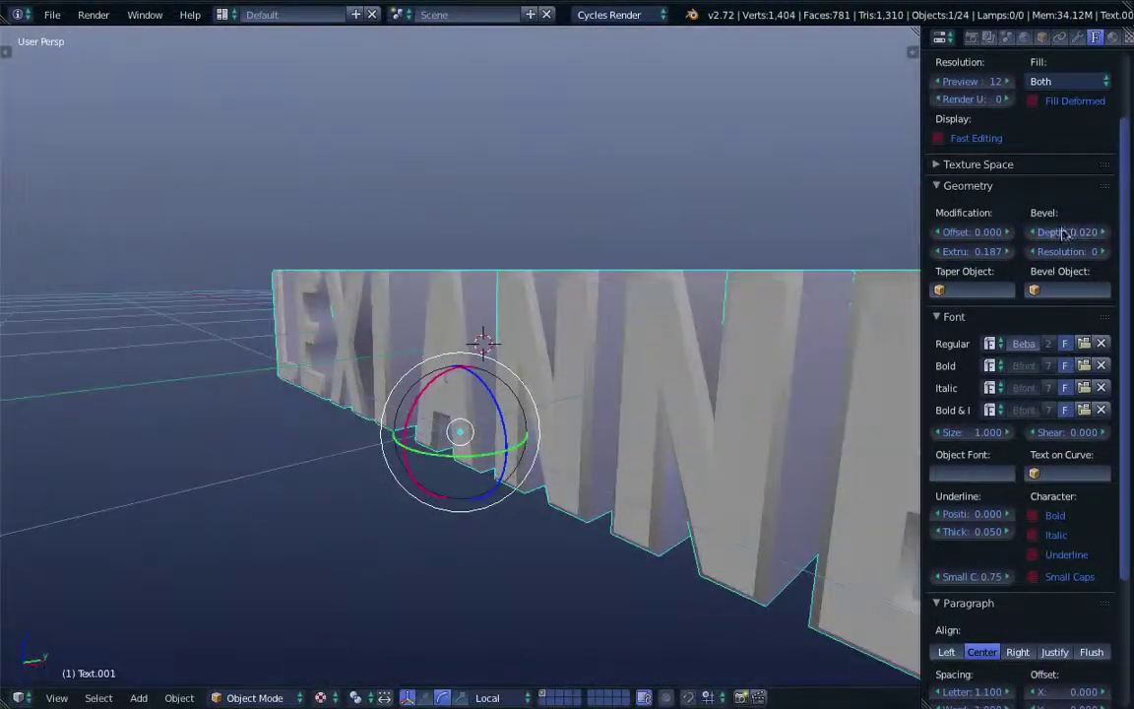
left_click_drag(1068, 231, 1043, 232)
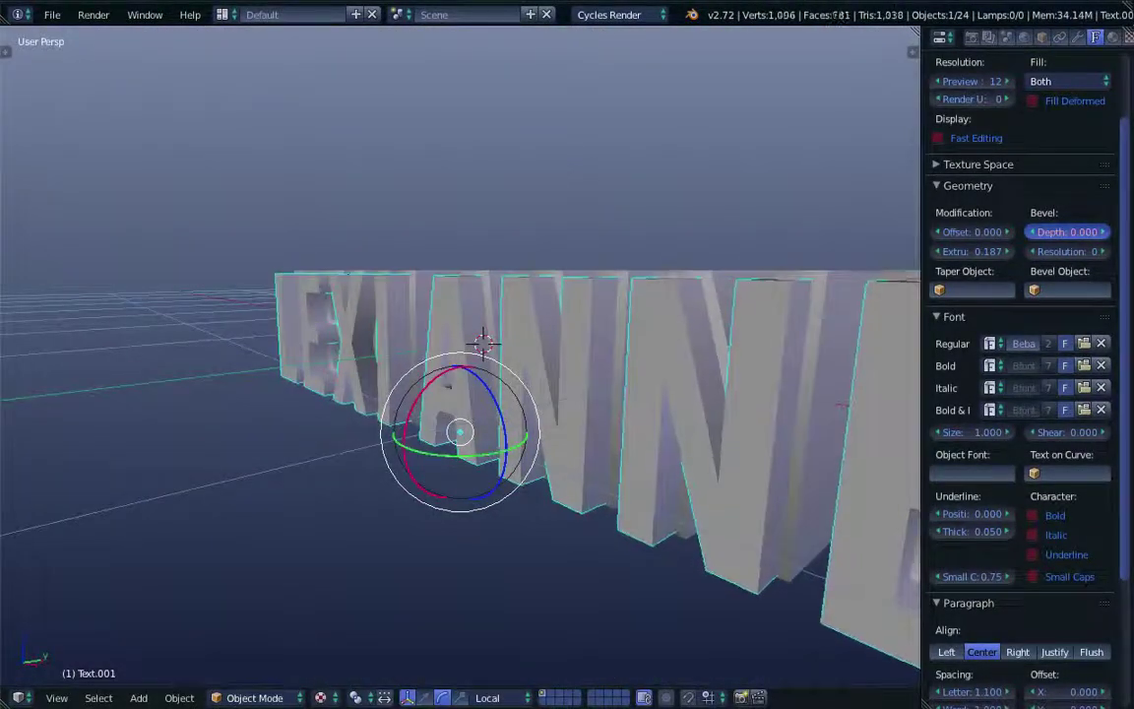
left_click(1100, 252)
key("KP_0")
right_click(741, 328)
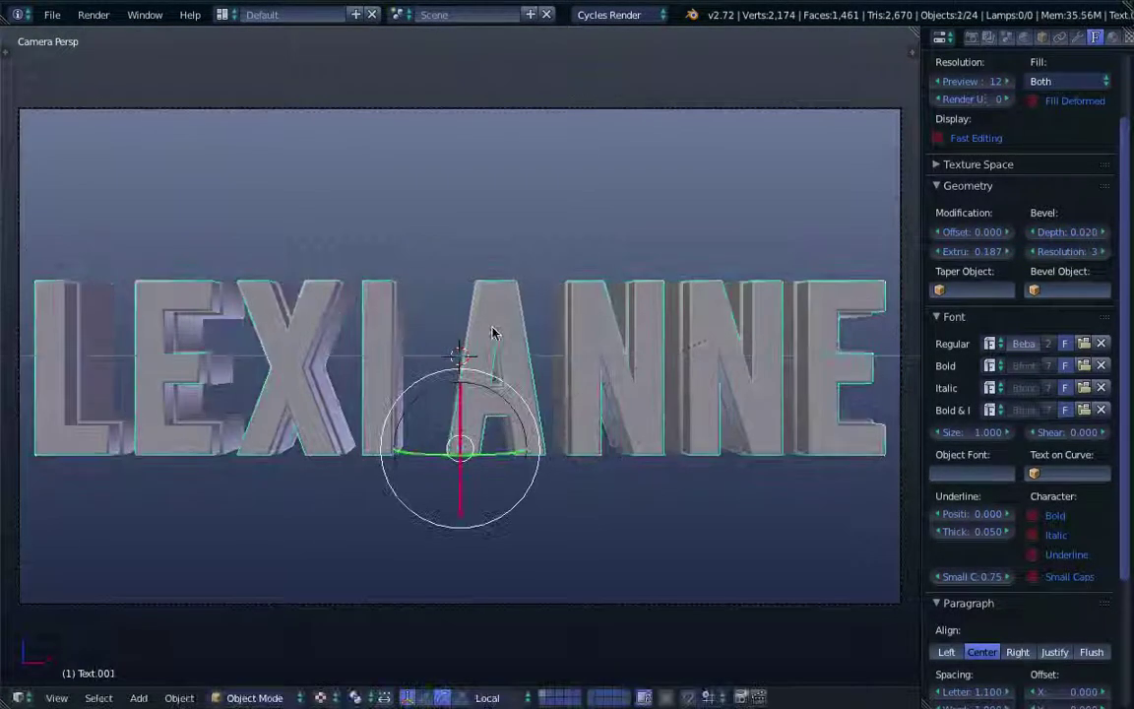
key("shift+s")
left_click(1114, 38)
Step: Give the text objects new bright green materials and preview them in rendered shading
left_click(991, 154)
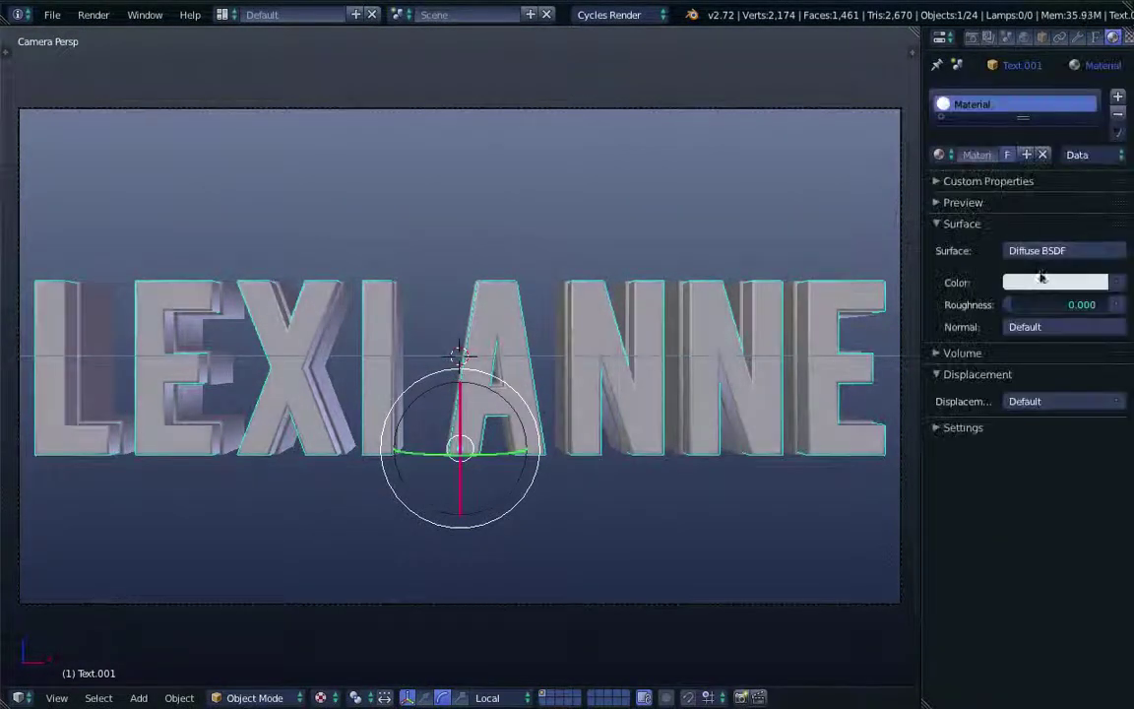
left_click(1043, 283)
left_click_drag(1040, 98, 980, 74)
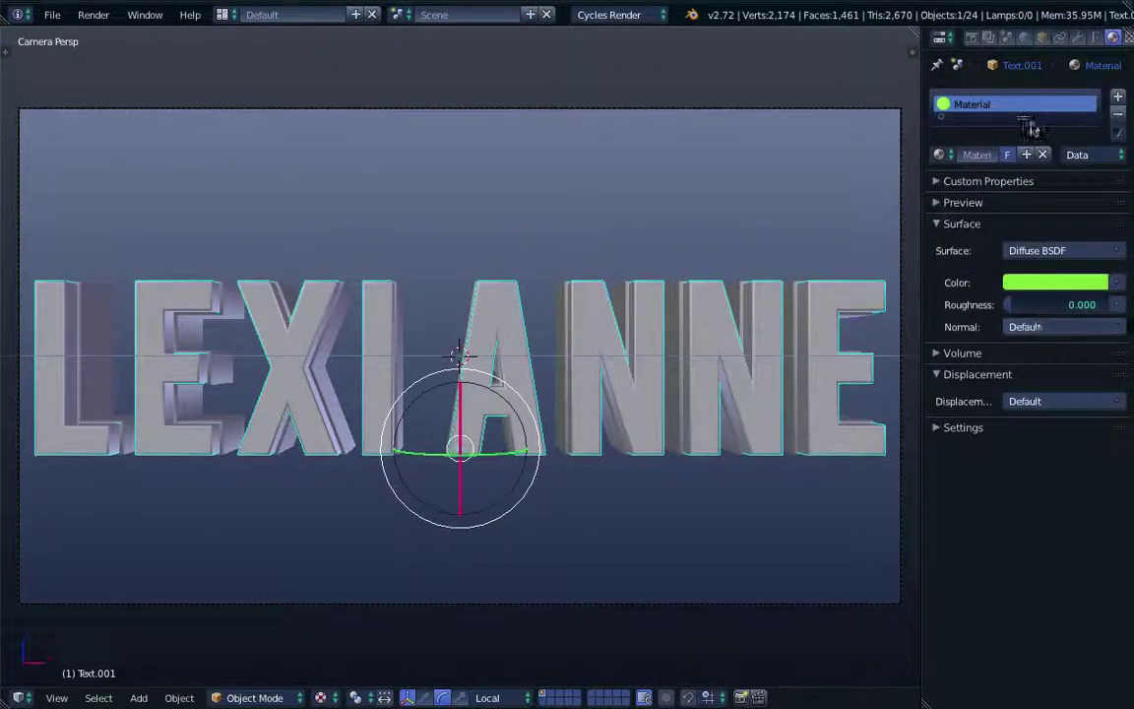
right_click(688, 322)
left_click(1007, 154)
left_click(1056, 284)
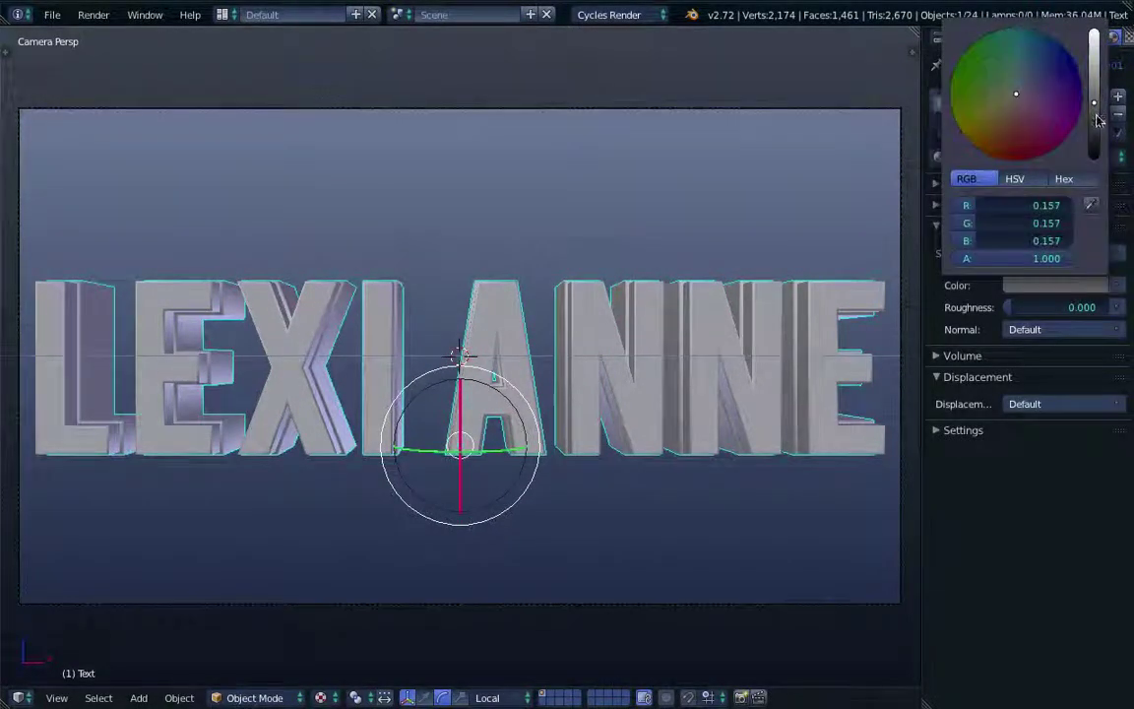
key("shift+z")
key("shift+z")
left_click(321, 698)
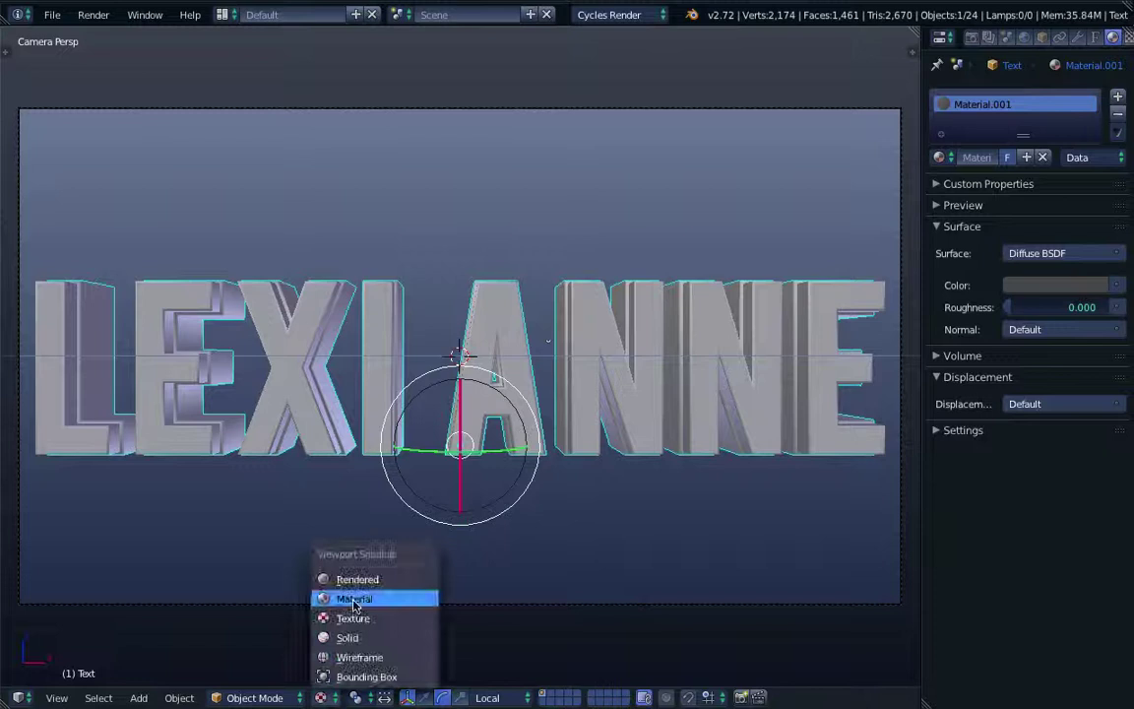
left_click(322, 698)
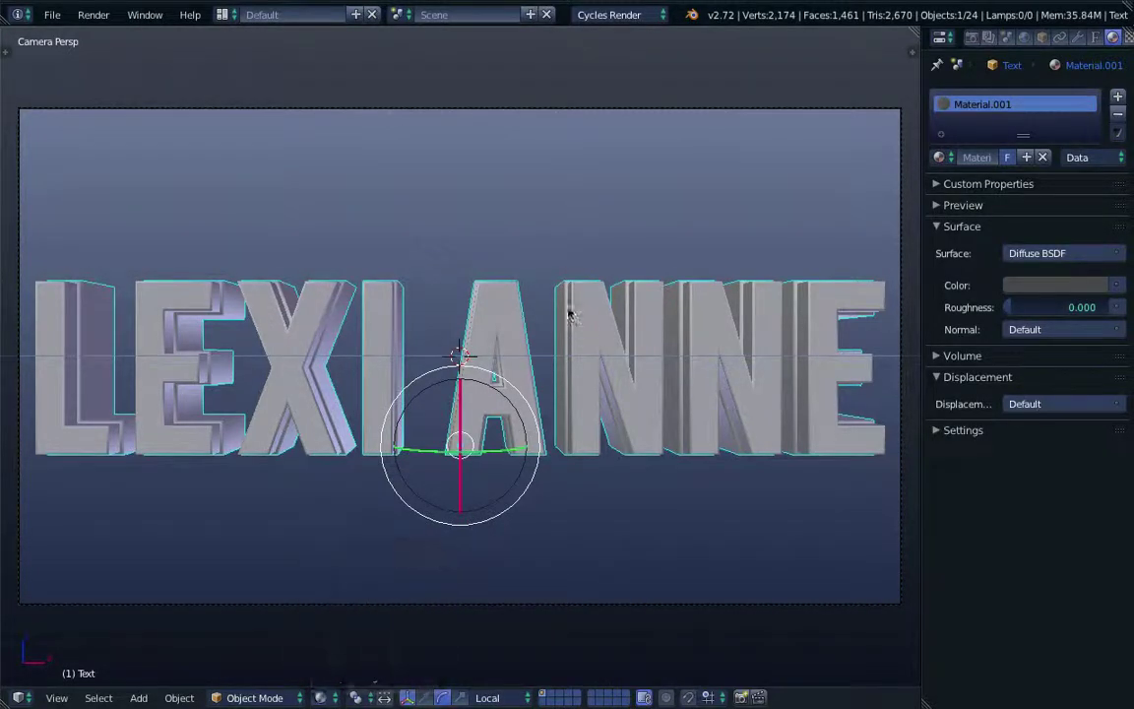
left_click(1063, 284)
Step: Test render the green text, then render at 100% resolution with 65 samples
right_click(588, 334)
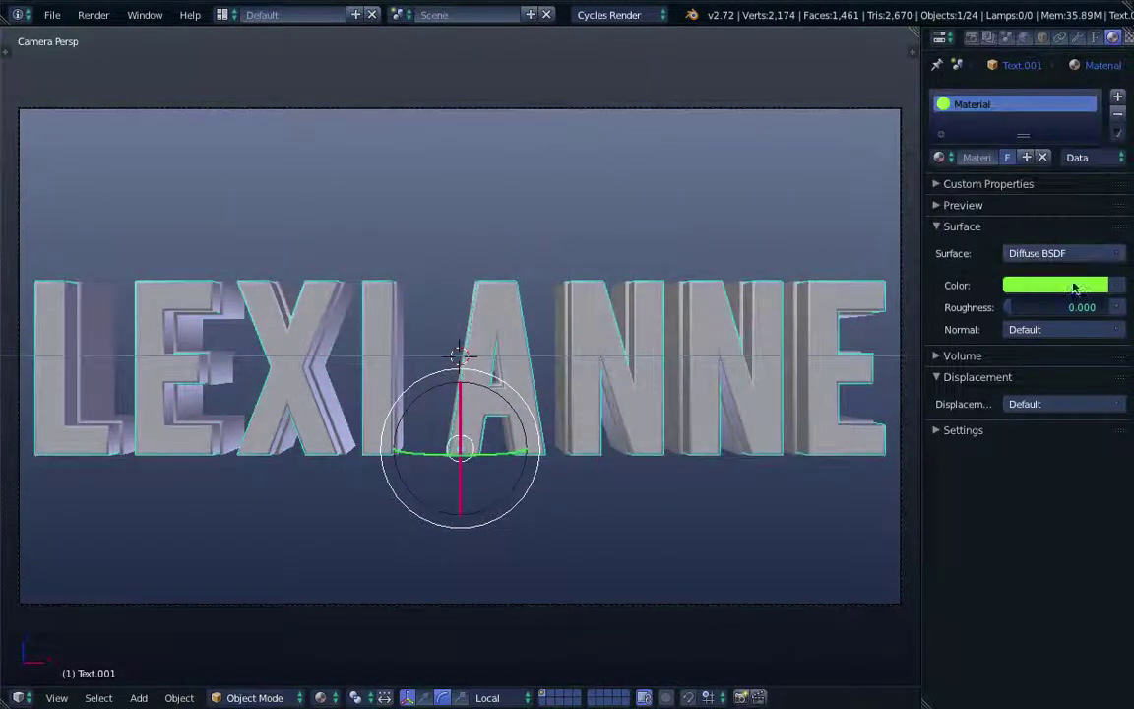
key("F12")
key("Escape")
middle_click_drag(514, 290, 469, 361)
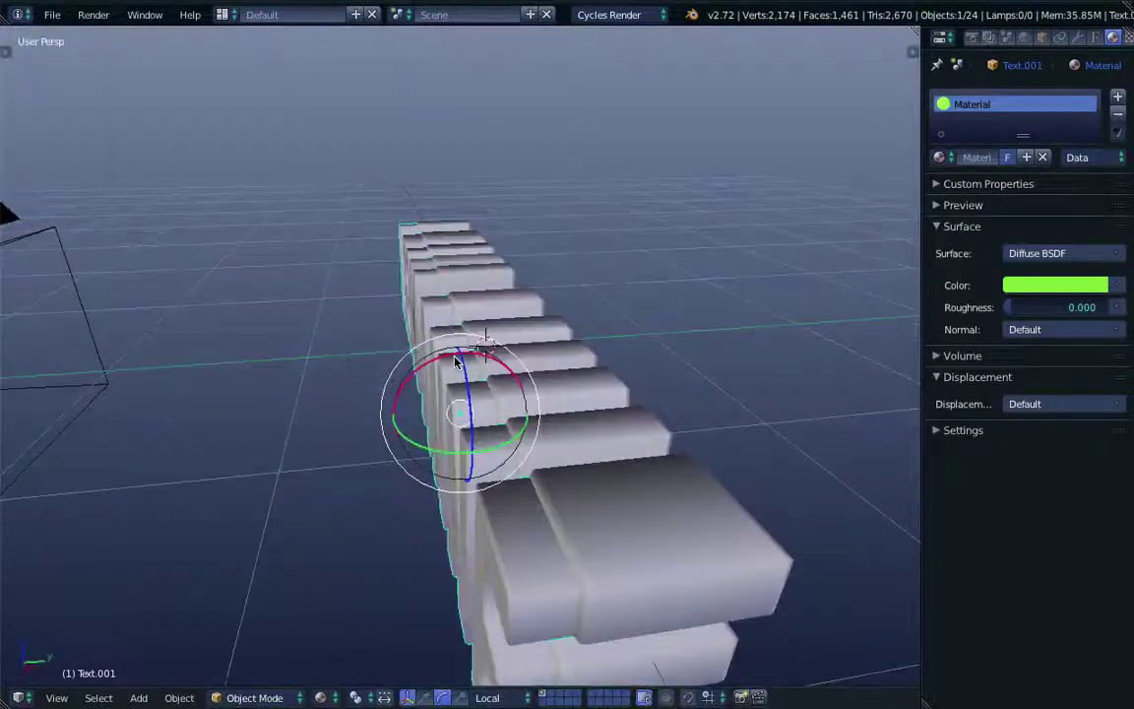
key("F12")
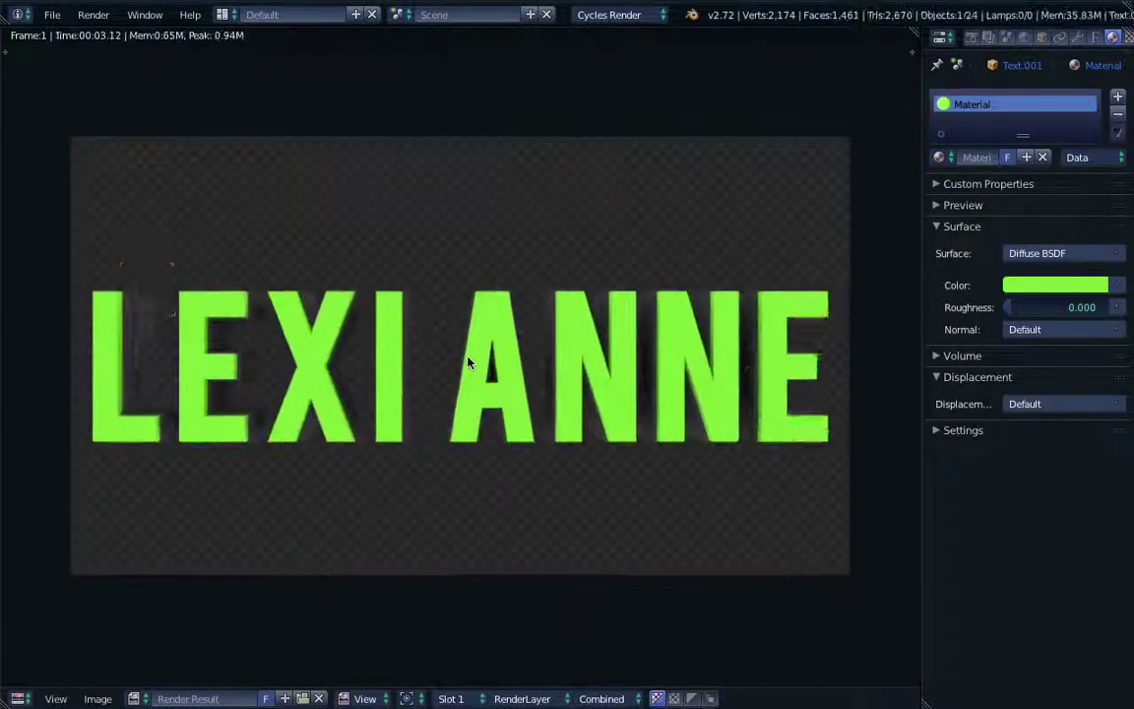
left_click(972, 37)
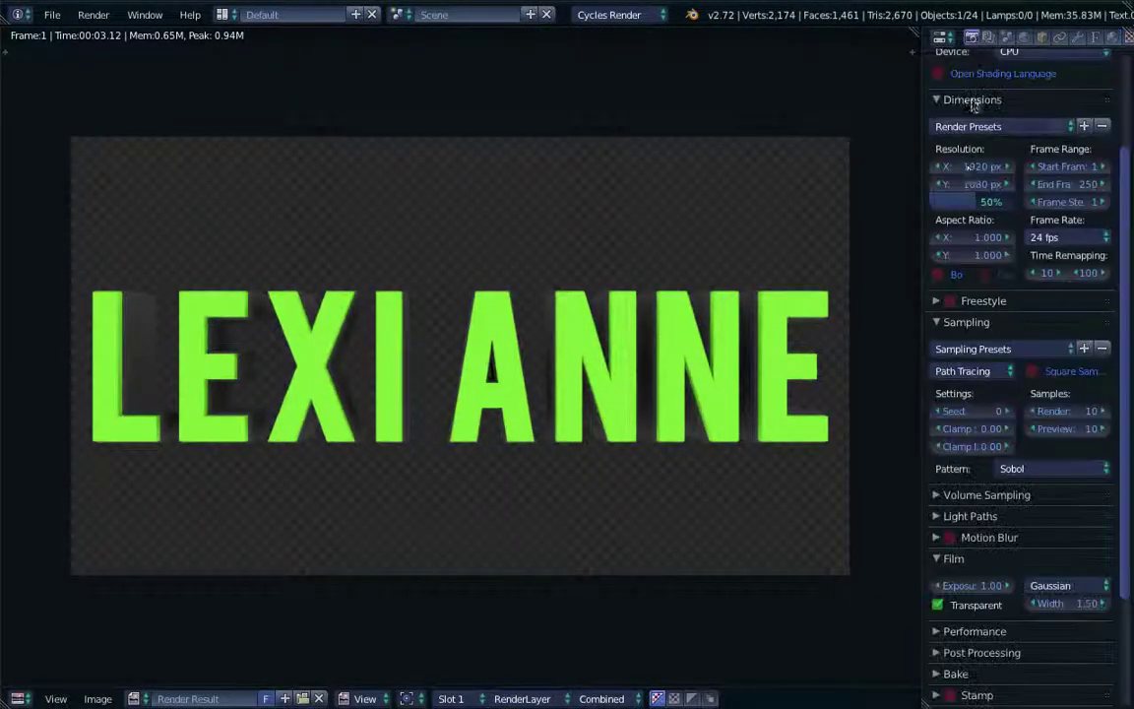
key("Return")
key("F12")
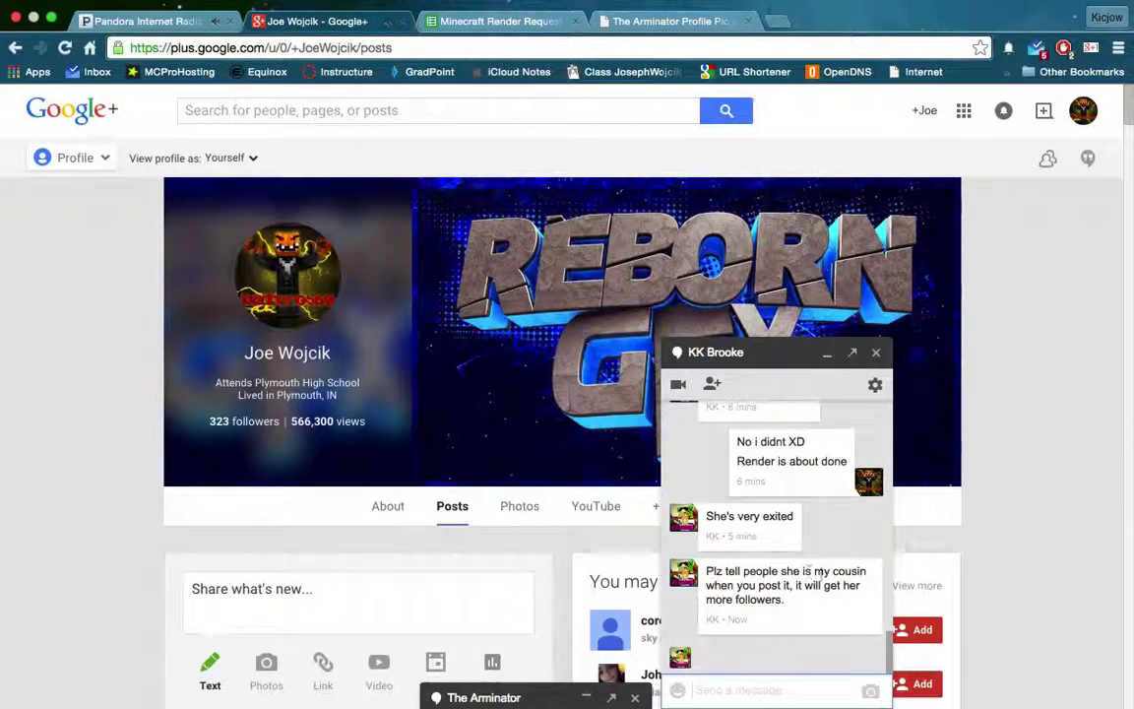
Step: Reply 'XD' in the open Google+ chat conversation
type("XD")
key("Return")
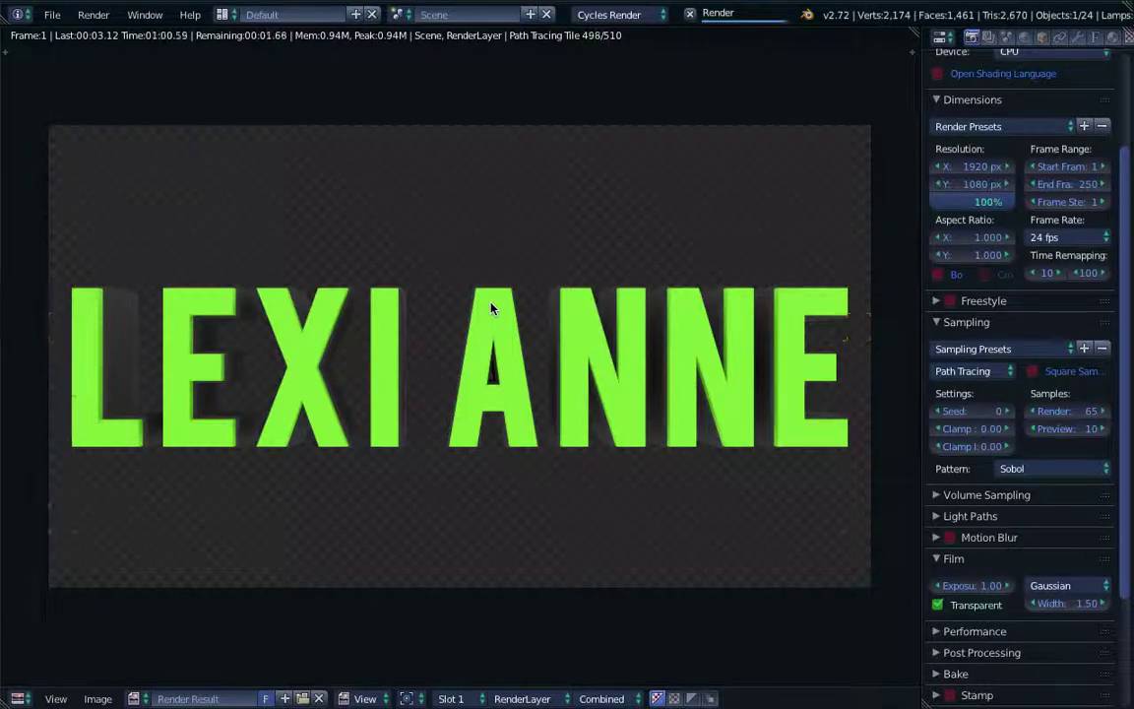
Step: Save the finished LEXI ANNE render from Blender as an image file on the Desktop
left_click(98, 699)
left_click(175, 597)
left_click(86, 189)
left_click(249, 78)
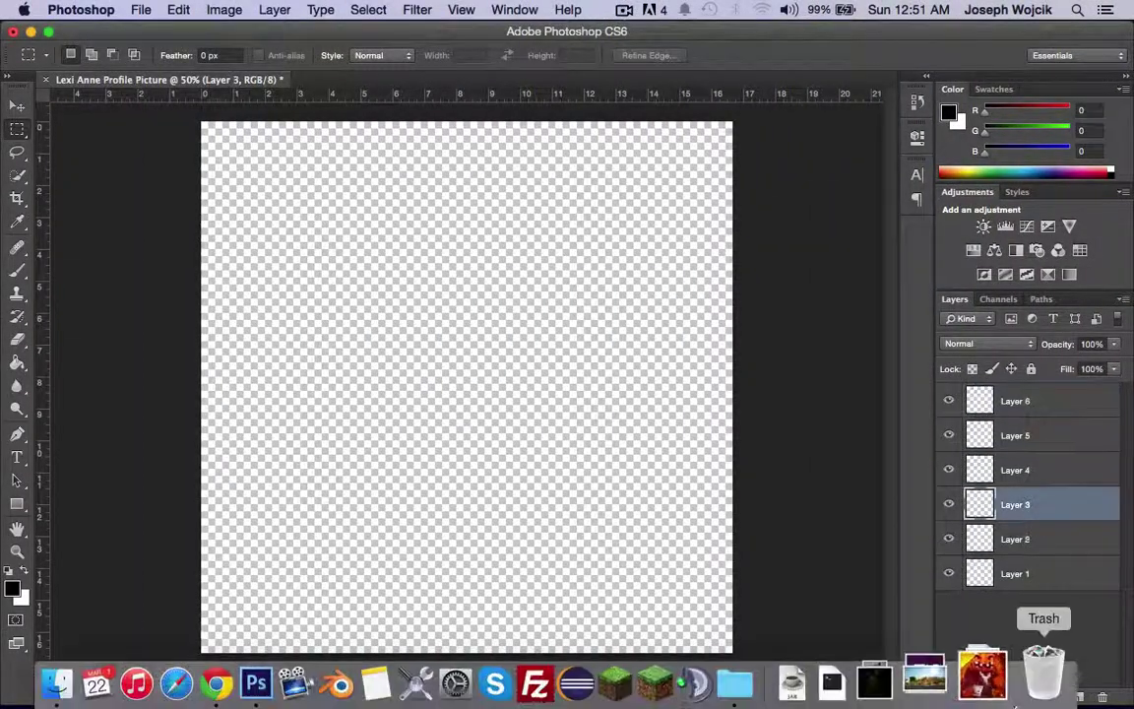
Step: Place the Lexi Anne character render from the Desktop stack onto the canvas
left_click(913, 683)
scroll(726, 401, "down", 1)
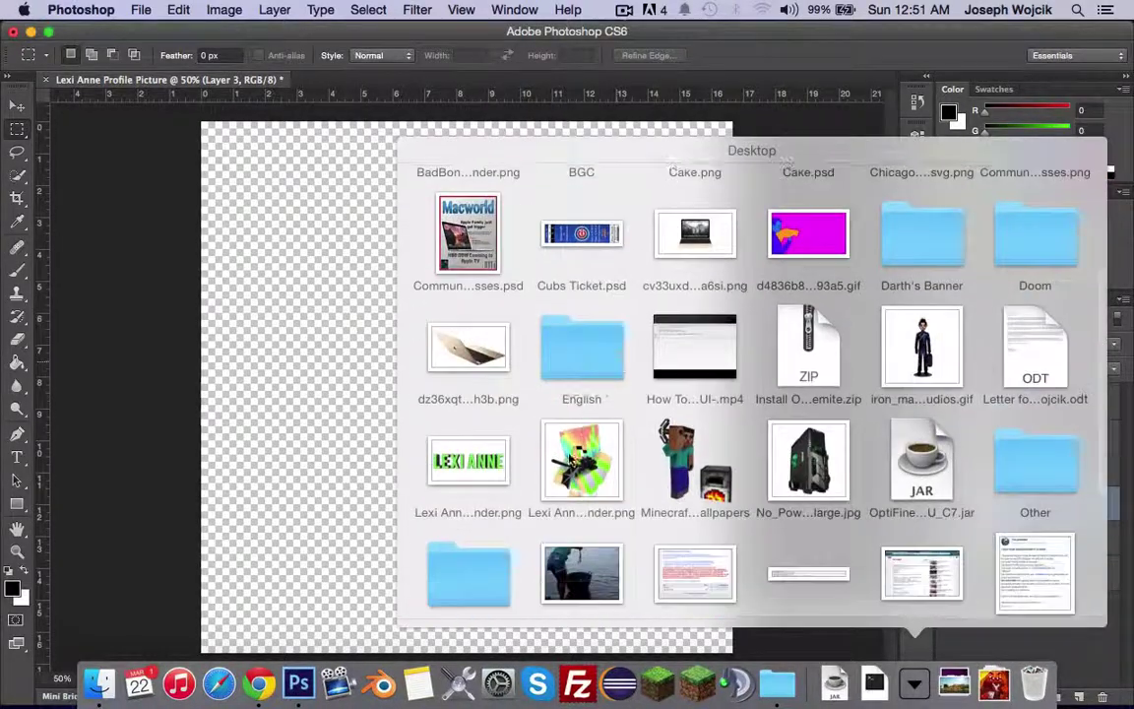
left_click_drag(582, 456, 448, 390)
key("Return")
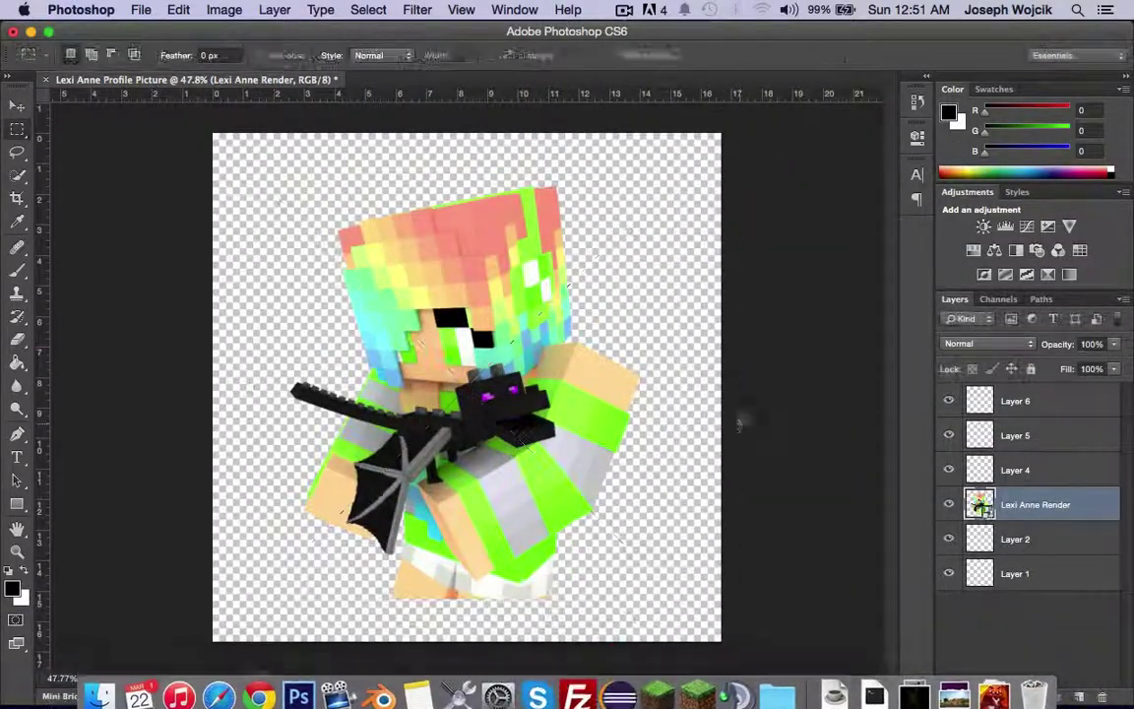
Step: Place the LEXI ANNE name render above Layer 4 and hide that layer
key("v")
left_click(1039, 471)
left_click(913, 682)
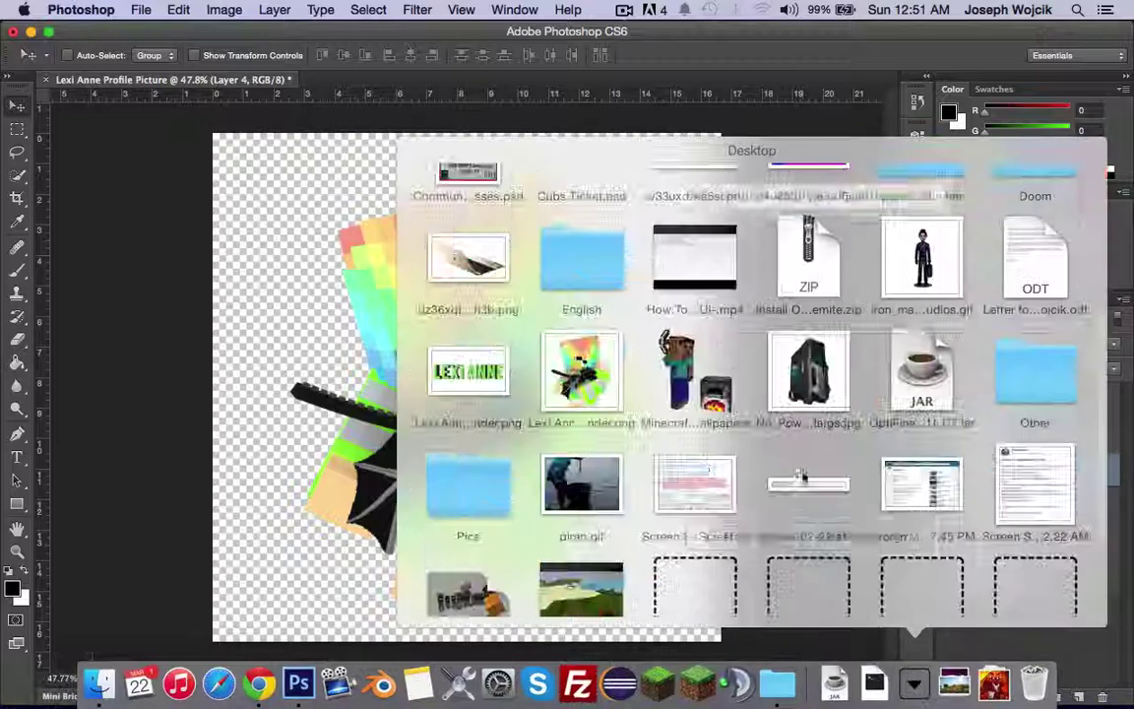
left_click_drag(481, 380, 431, 337)
left_click(949, 470)
left_click(1036, 504)
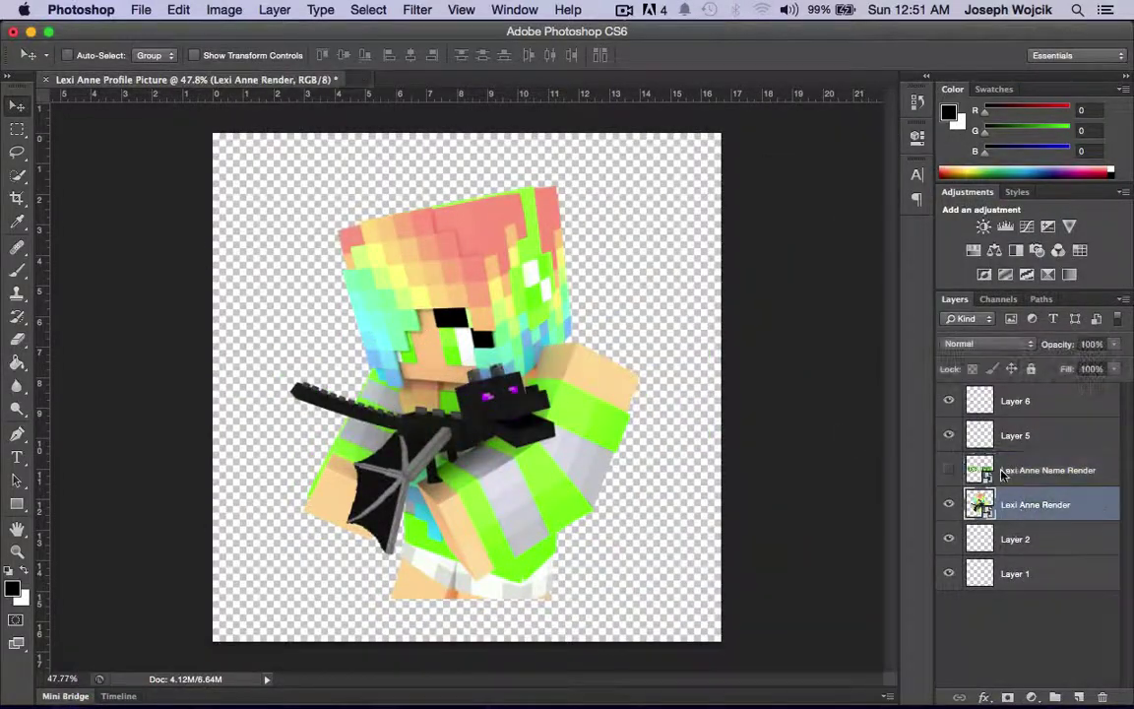
right_click(1036, 504)
left_click(985, 314)
double_click(1051, 443)
key("Escape")
double_click(1017, 436)
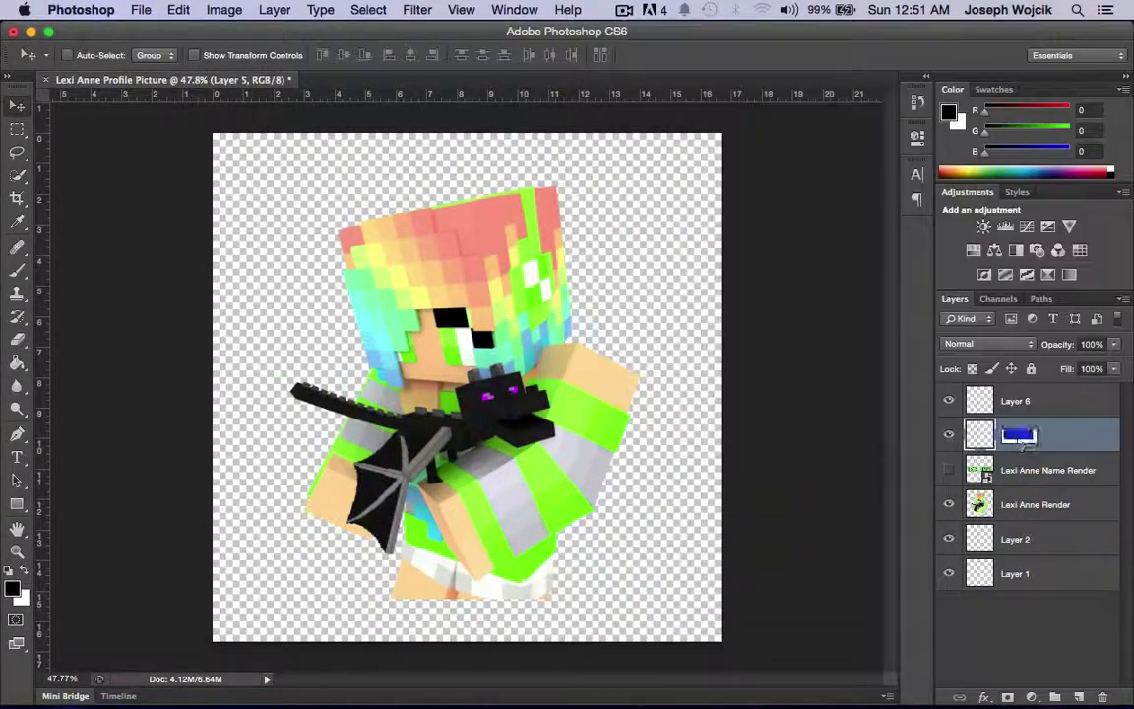
type("Border")
double_click(1014, 401)
type("Shadow")
left_click(1058, 437)
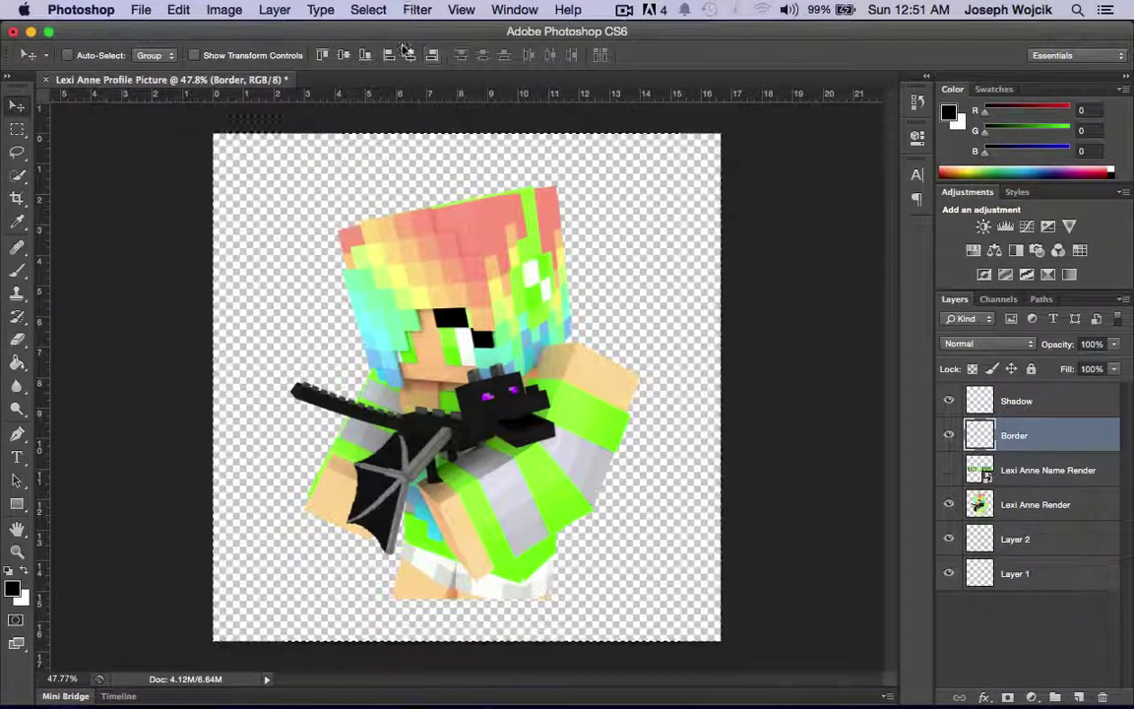
Step: Scale a select-all to 95%, smooth and invert it, and fill the outer band white
left_click(368, 10)
key("ctrl+t")
type("95")
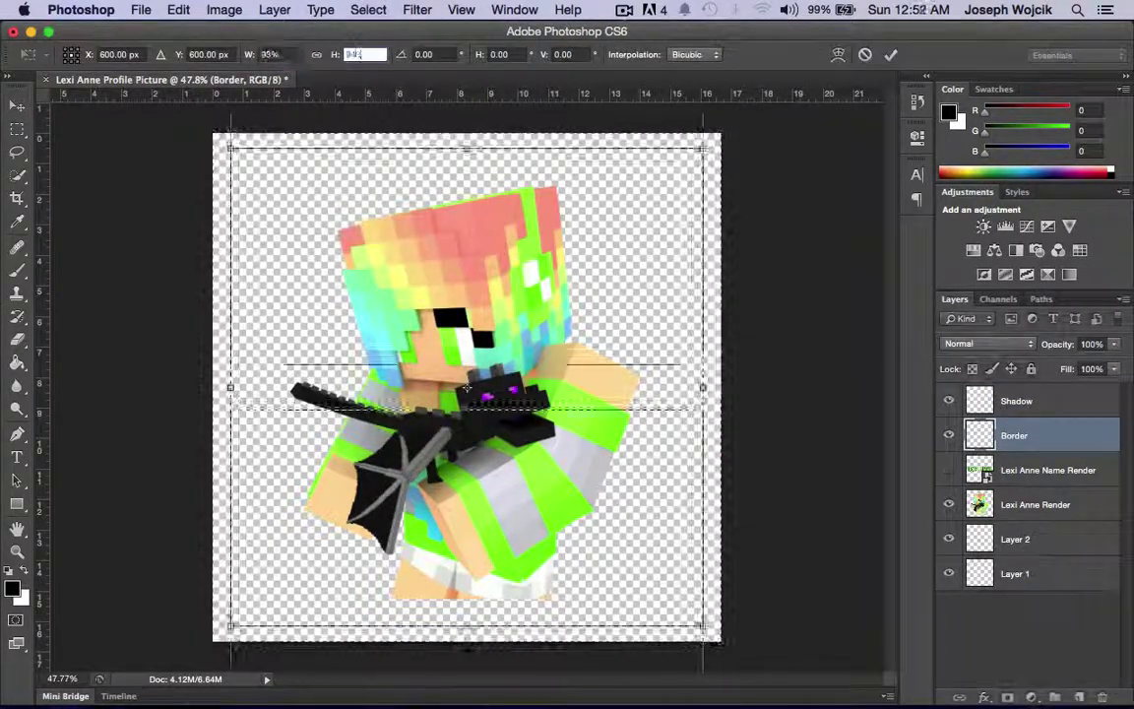
key("Return")
left_click(418, 10)
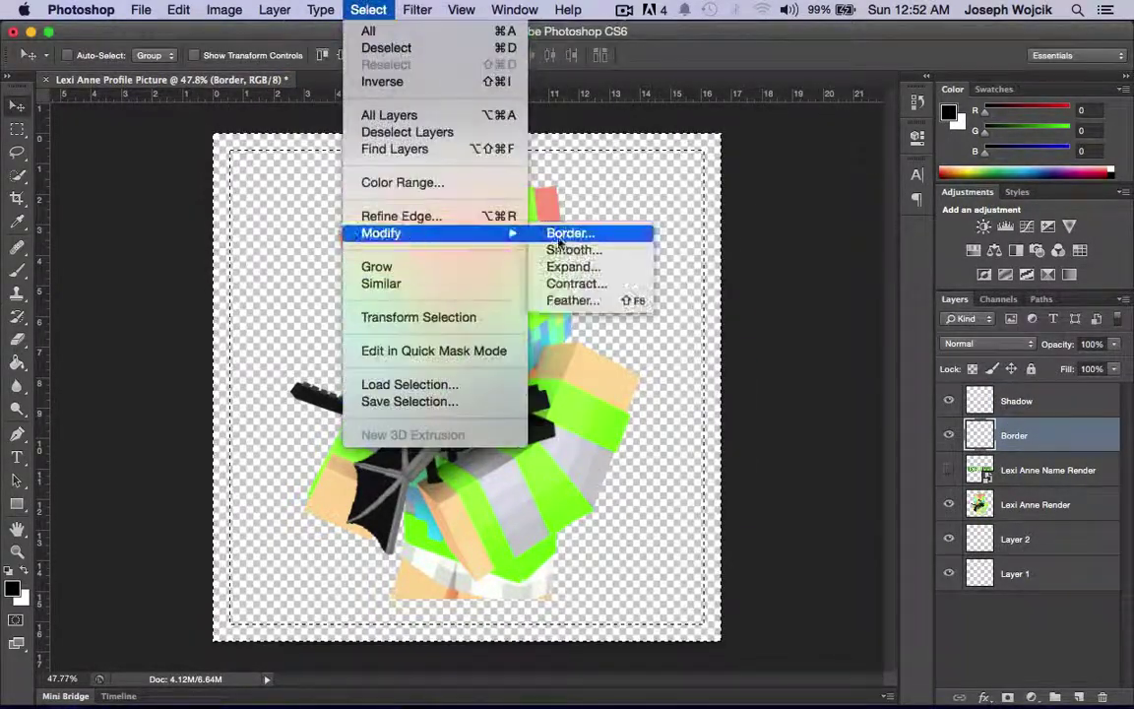
left_click(368, 10)
left_click(369, 10)
key("Escape")
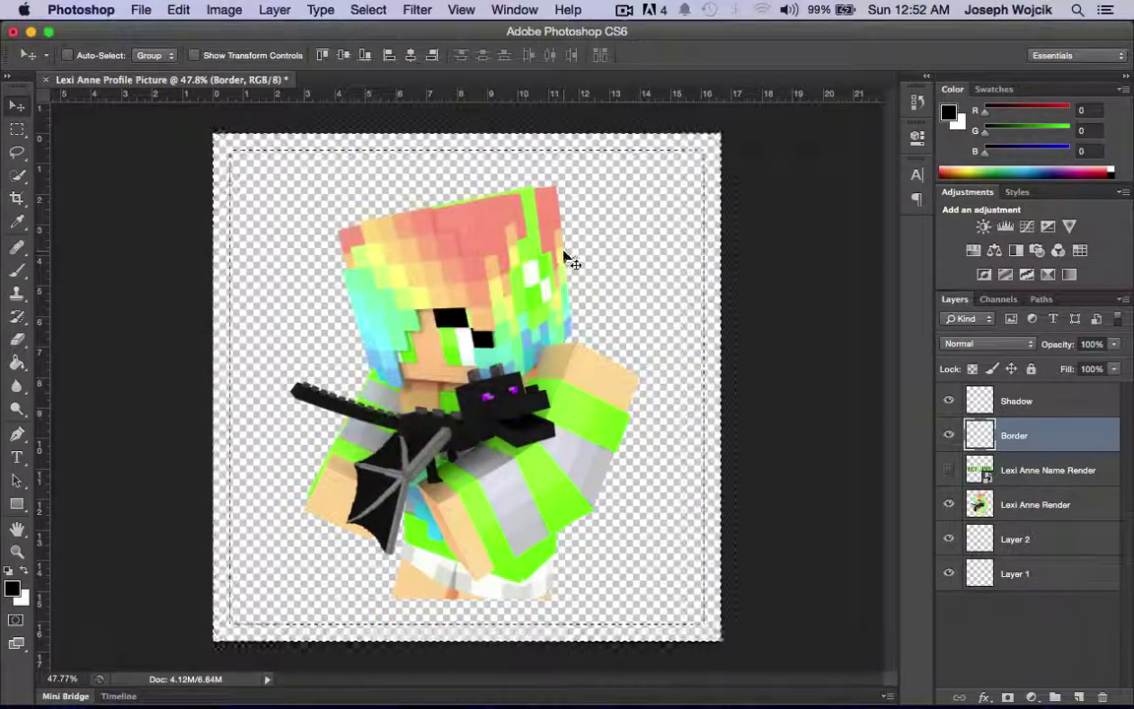
key("x")
key("g")
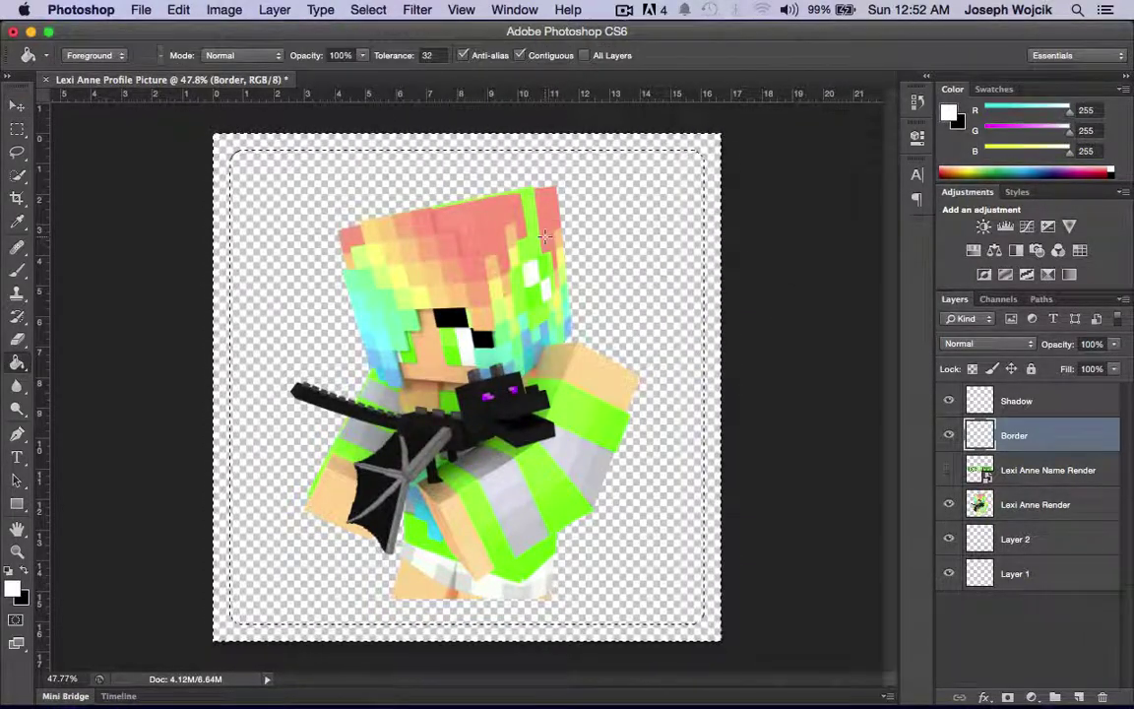
left_click(222, 360)
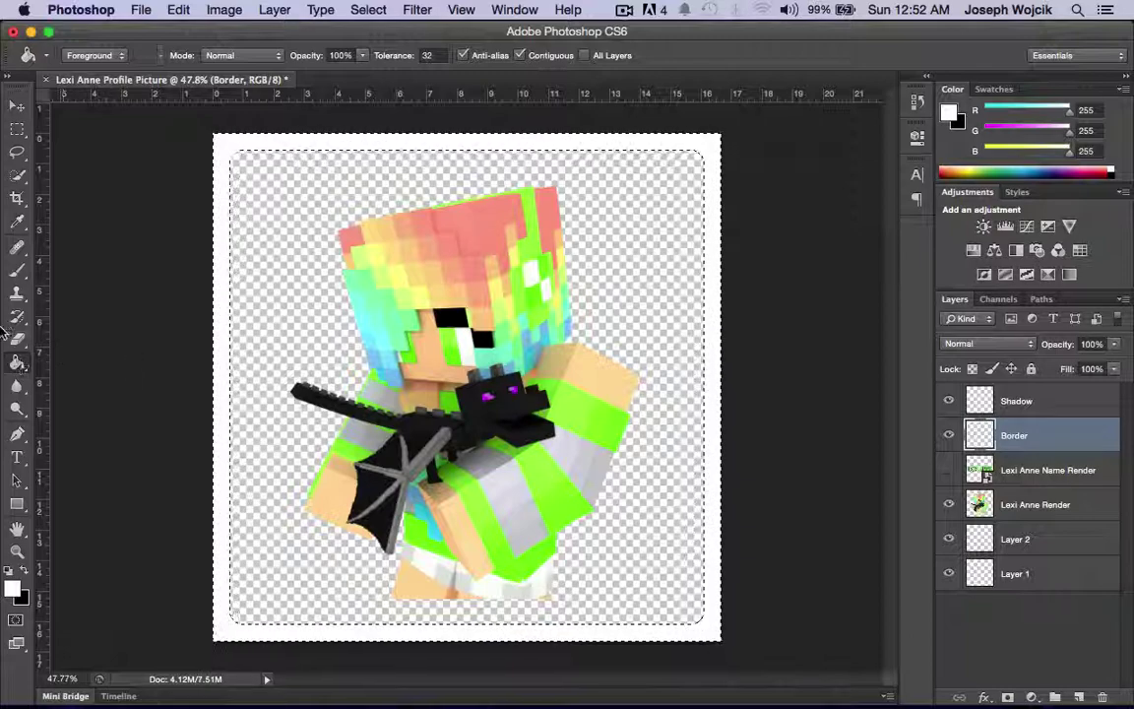
Step: Fill a border band black on the Shadow layer and set its opacity to 65%
key("v")
left_click(17, 362)
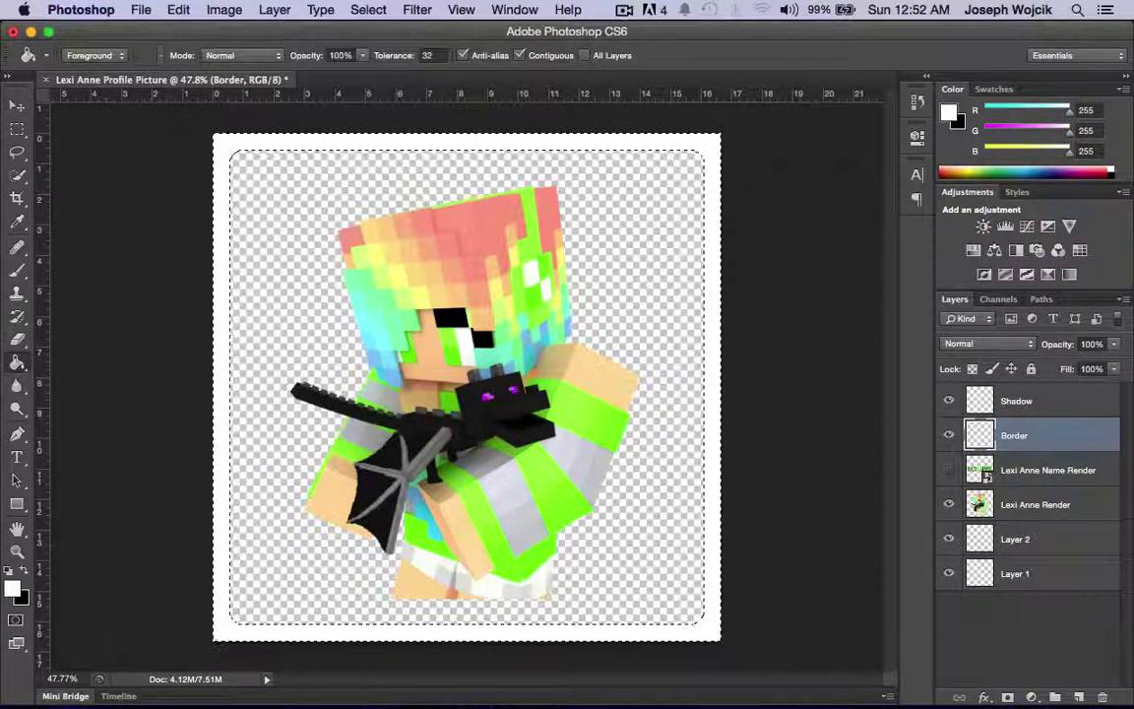
left_click(417, 9)
left_click(562, 232)
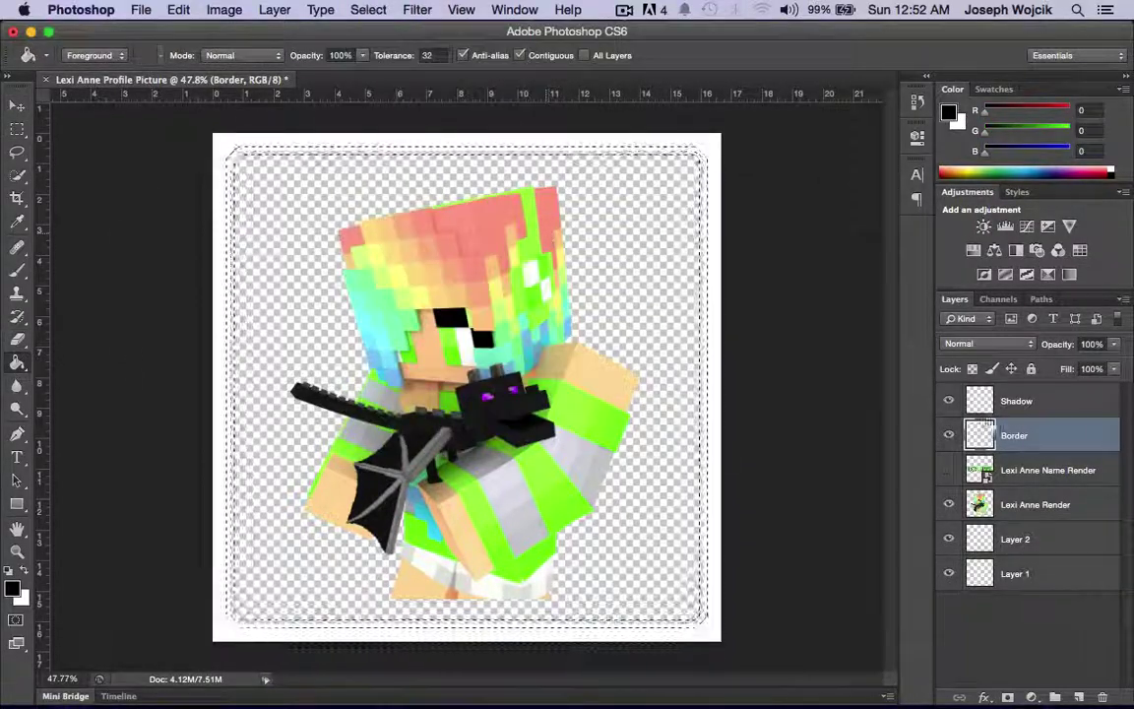
key("Return")
key("alt+bracketright")
left_click(702, 221)
key("ctrl+d")
mouse_move(1071, 344)
left_mouse_down()
mouse_move(1038, 347)
mouse_move(1049, 345)
left_mouse_up()
Step: On Layer 1, sample a bright green from the character as the foreground colour
right_click(1081, 470)
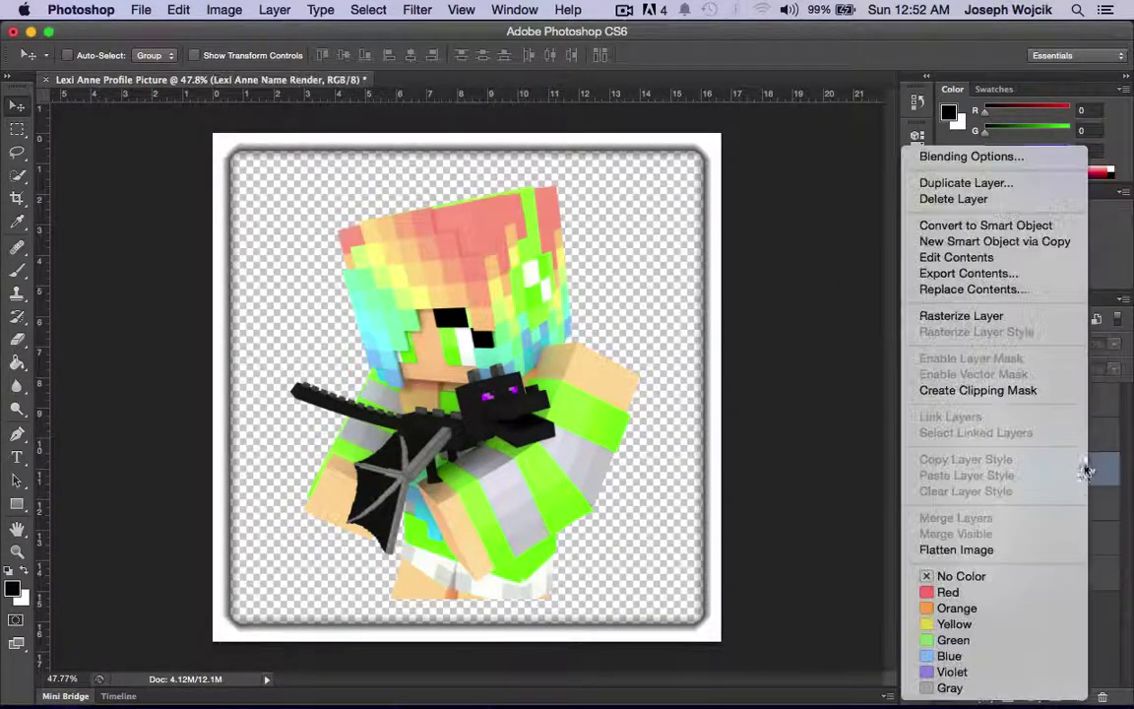
left_click(1046, 578)
left_click(1024, 574)
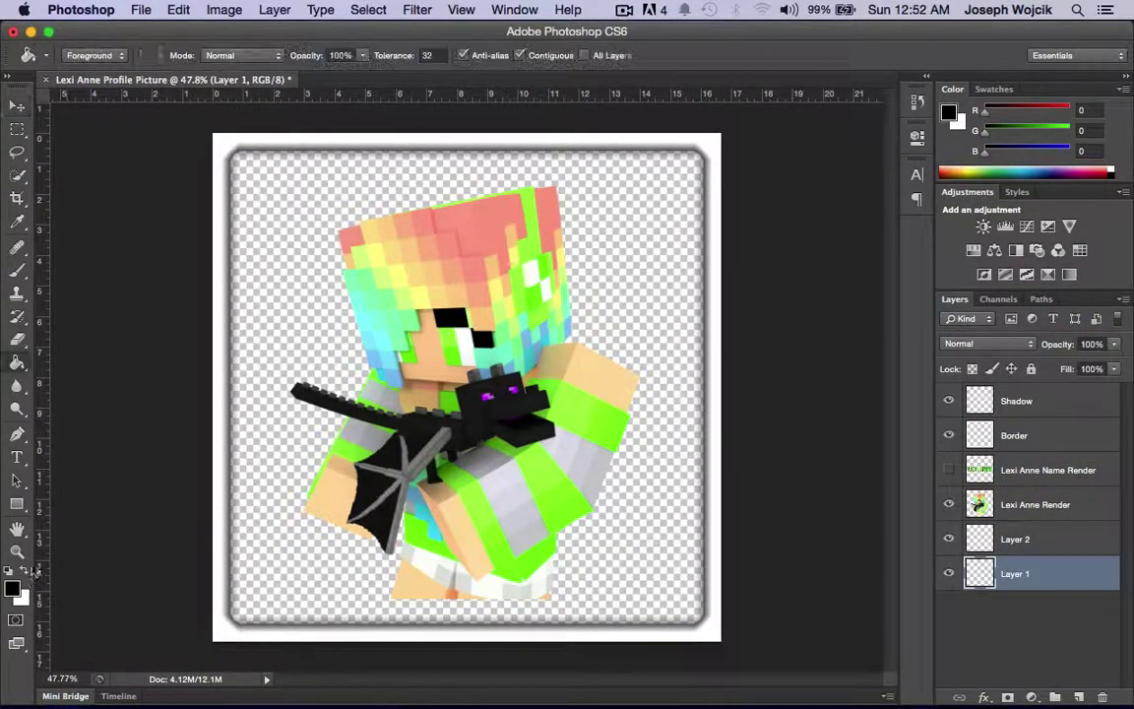
left_click(12, 588)
left_click(627, 391)
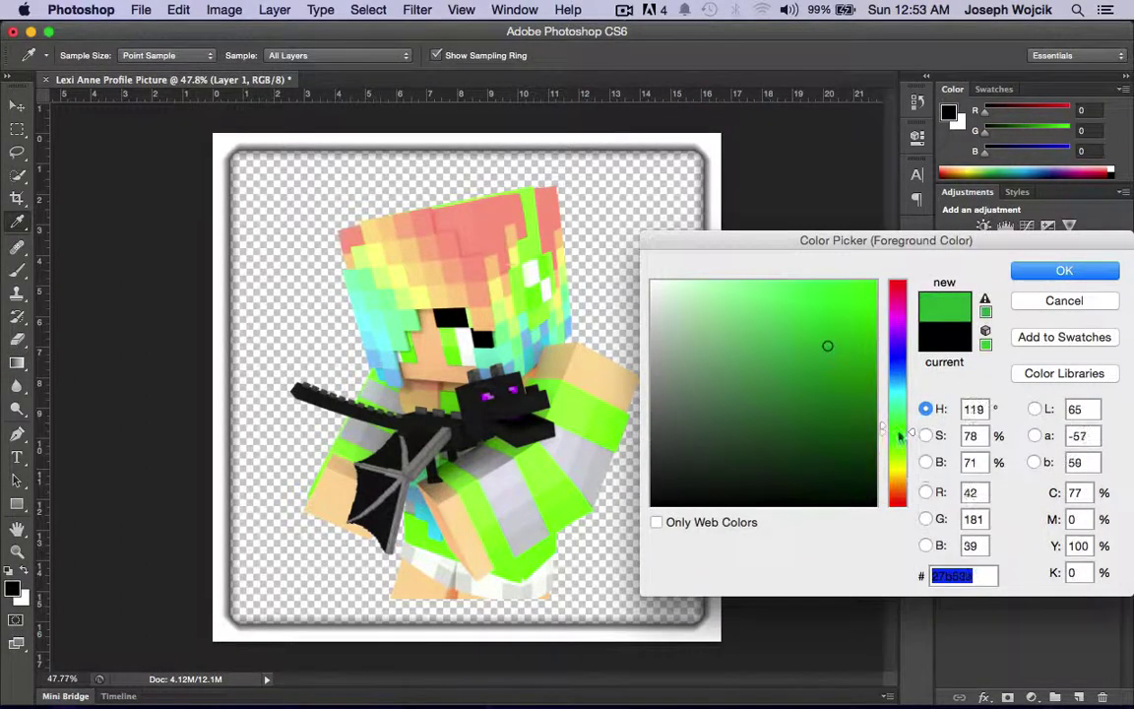
left_click(1034, 279)
left_click(19, 595)
left_click(1031, 269)
Step: Fill Layer 1 with a diagonal green gradient, lighter at top-left, behind the character
key("g")
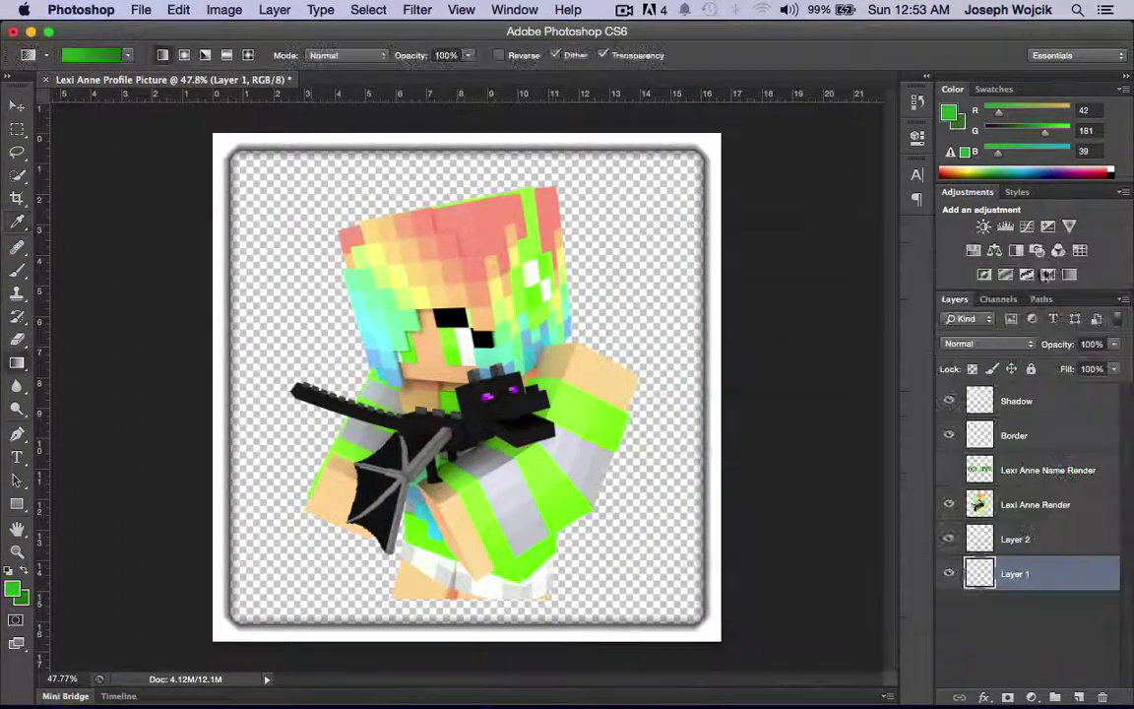
left_click_drag(246, 158, 581, 478)
left_click(948, 504)
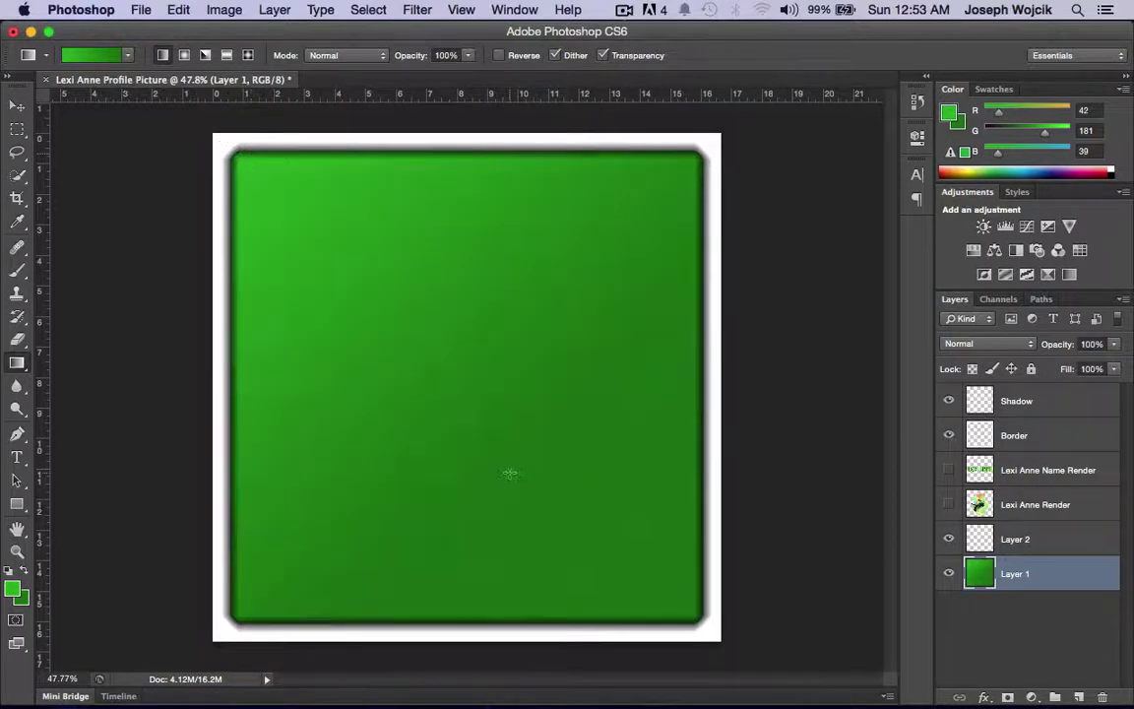
left_click(949, 505)
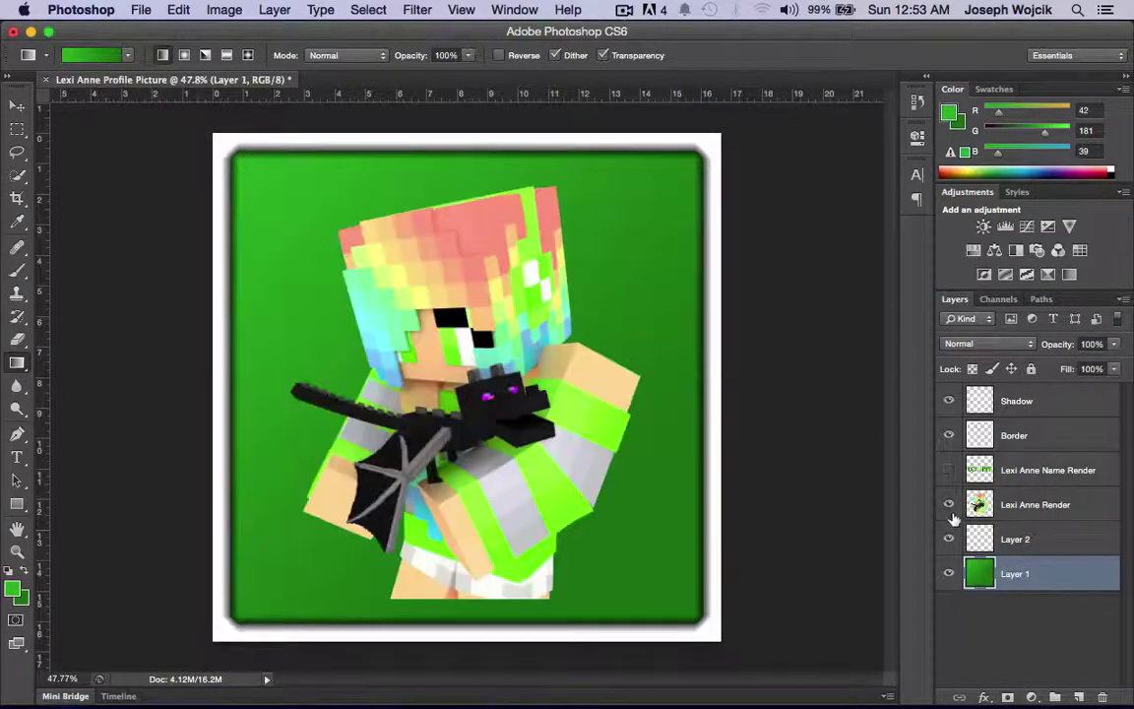
left_click(1061, 508)
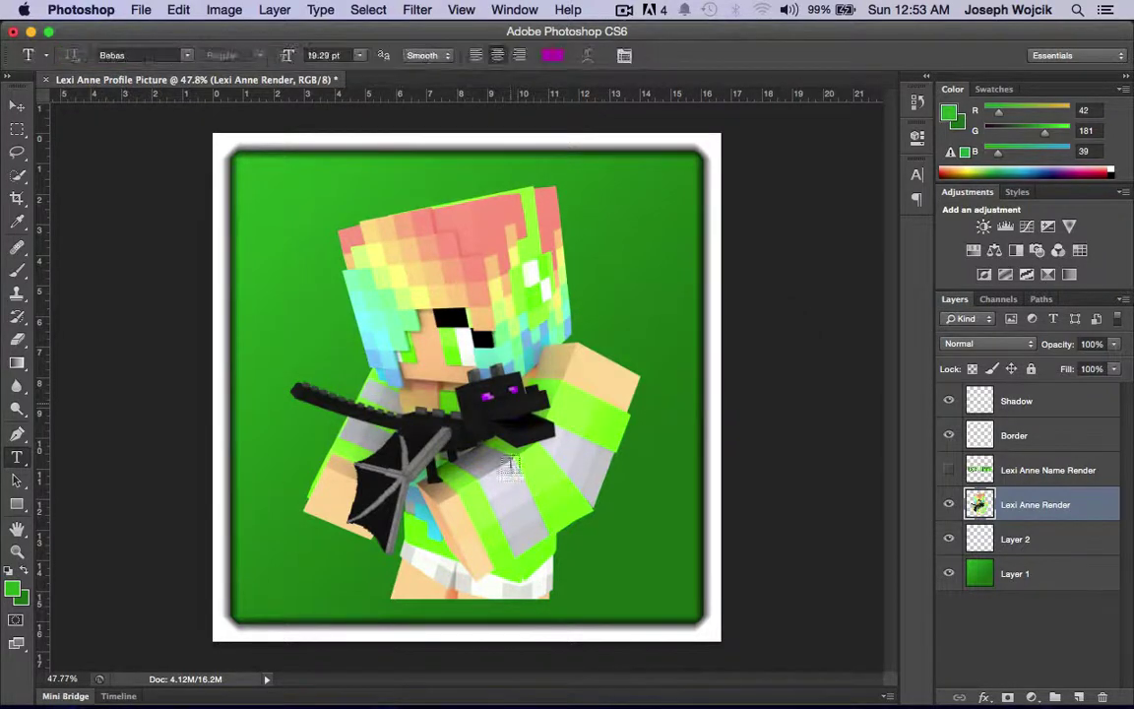
Step: Enlarge the Lexi Anne Render slightly and shift it down and to the left
key("v")
key("ctrl+t")
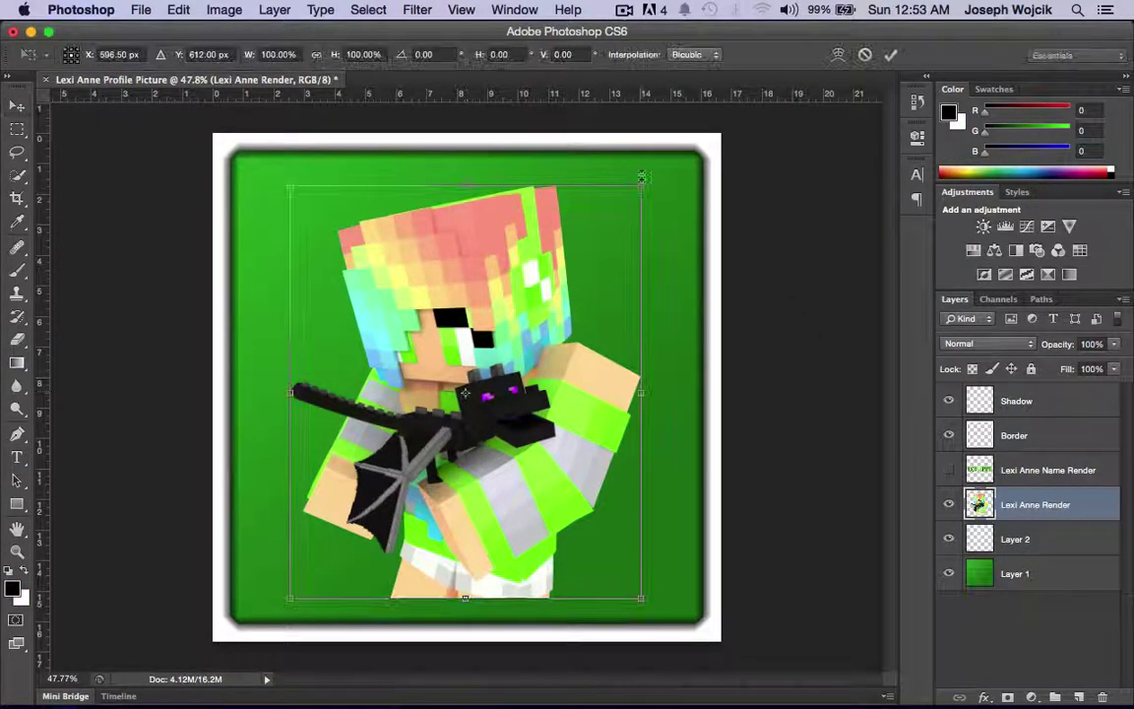
left_click_drag(642, 172, 699, 152)
key("Return")
mouse_move(533, 303)
left_mouse_down()
mouse_move(524, 328)
mouse_move(535, 318)
mouse_move(611, 340)
mouse_move(557, 353)
left_mouse_up()
key("ctrl+t")
key("Return")
Step: Open the Layer Style dialog for the Lexi Anne Render layer
scroll(586, 379, "up", 3, "alt")
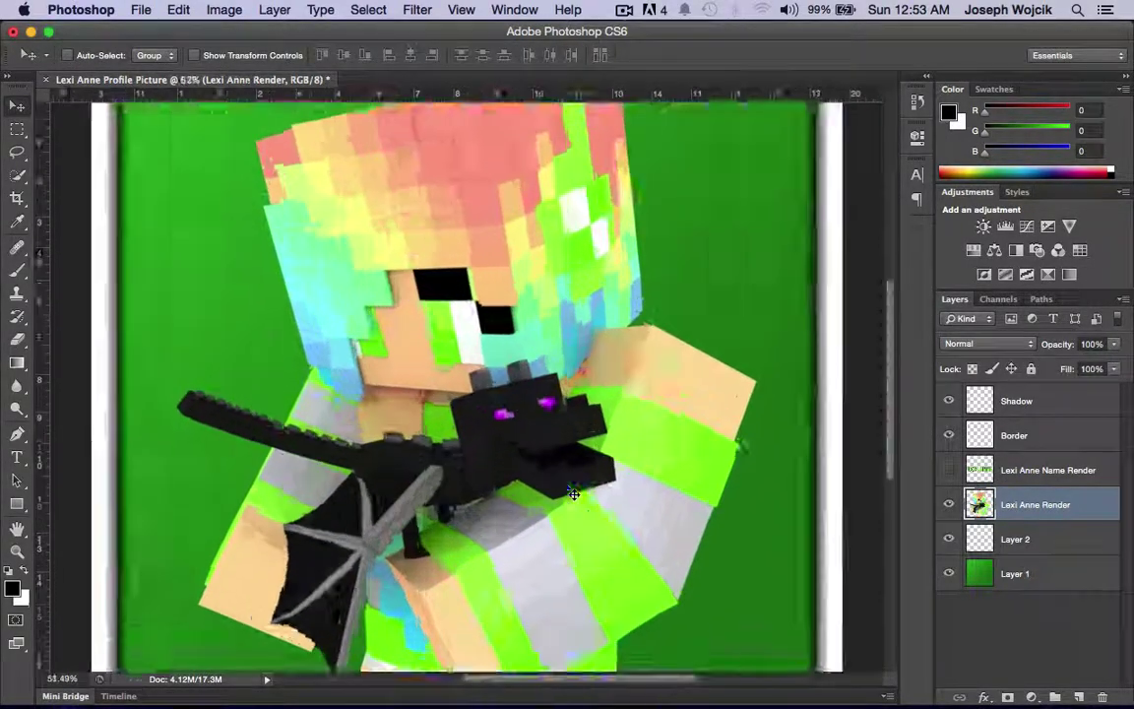
scroll(562, 489, "up", 3, "alt")
scroll(534, 288, "up", 2, "alt")
scroll(537, 246, "down", 2, "alt")
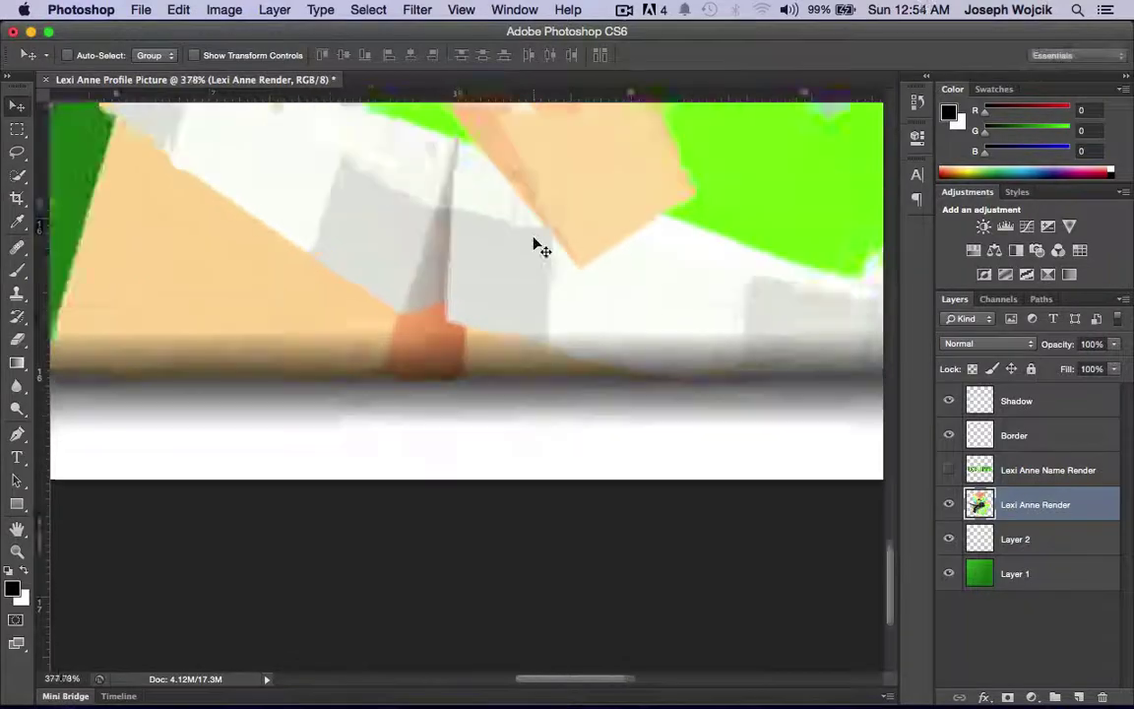
scroll(537, 245, "down", 3, "alt")
scroll(537, 245, "down", 1, "alt")
double_click(1074, 504)
Step: Add a widened drop shadow to the Lexi Anne character render
double_click(1083, 505)
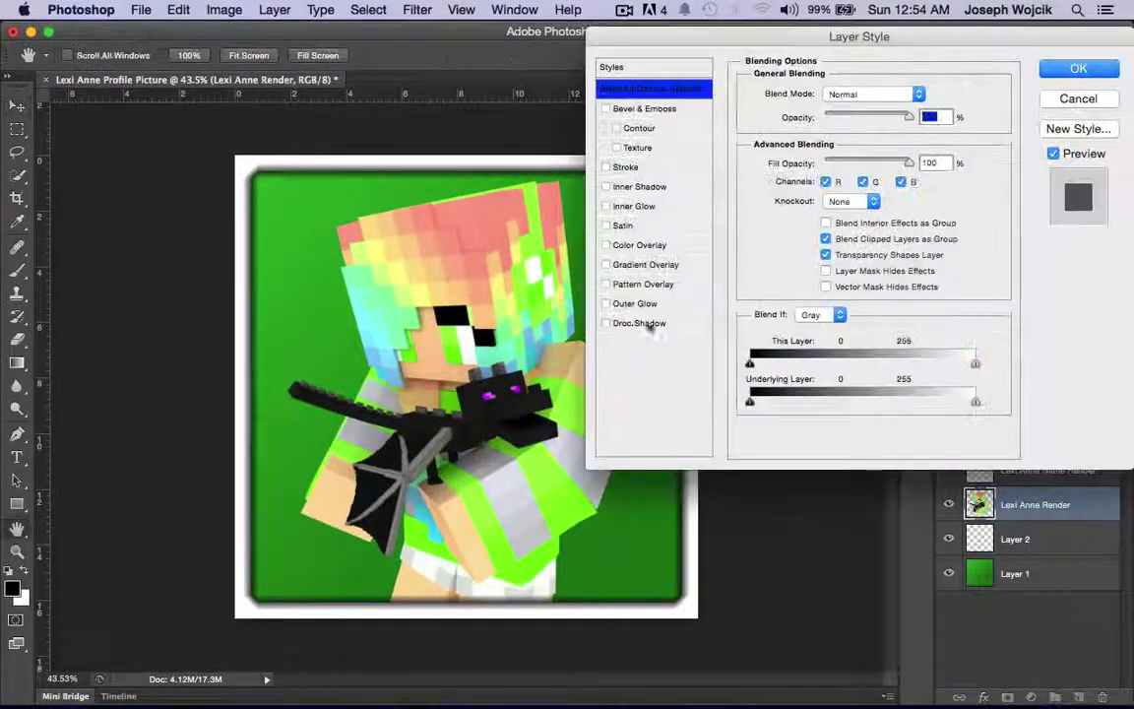
left_click(640, 323)
left_click_drag(811, 215, 828, 223)
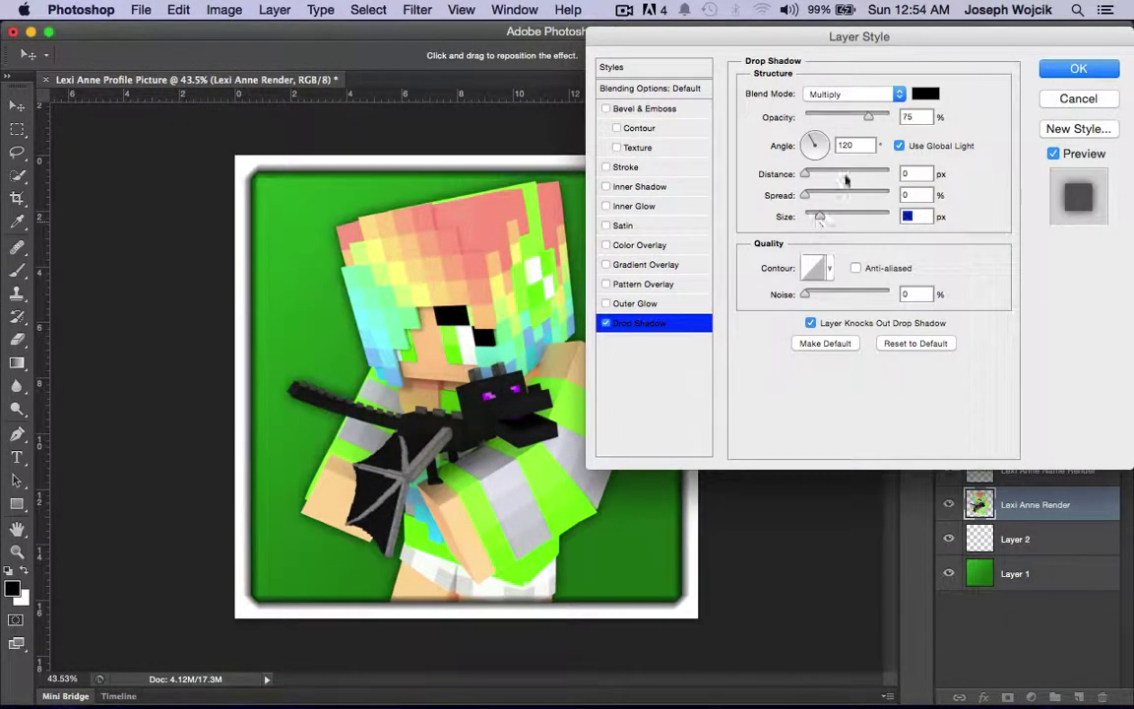
key("Return")
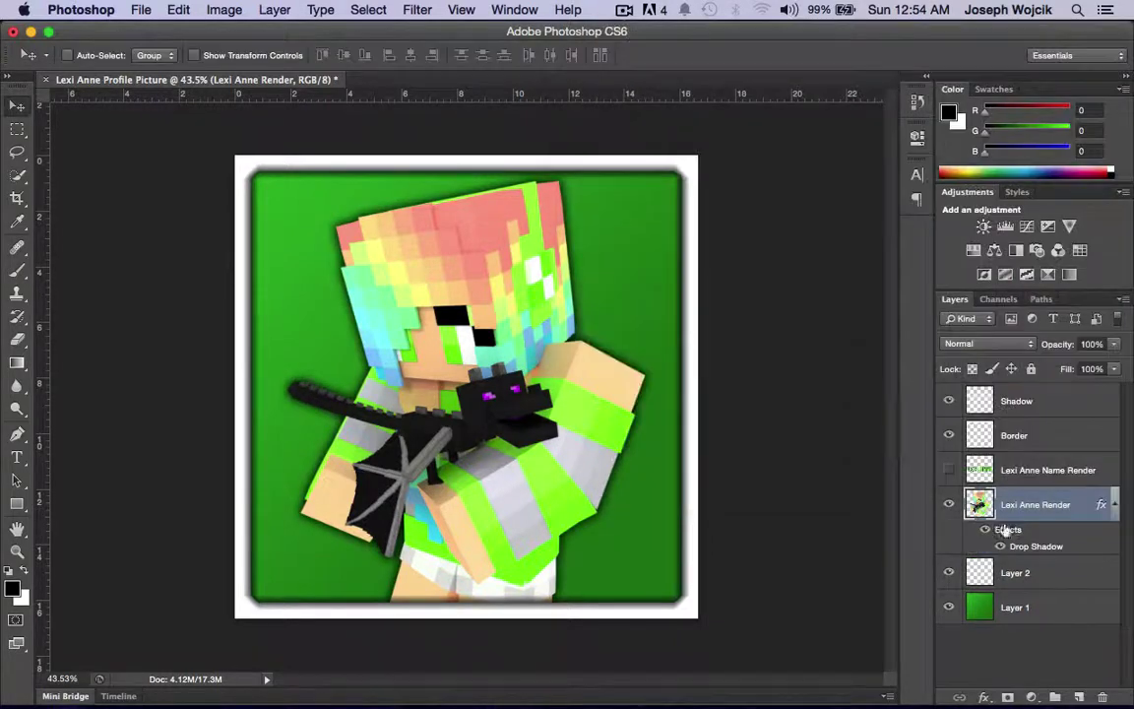
Step: Show the LEXI ANNE name layer, move it to the canvas bottom, and add a drop shadow
left_click(1063, 471)
left_click(950, 470)
left_click_drag(570, 386, 566, 574)
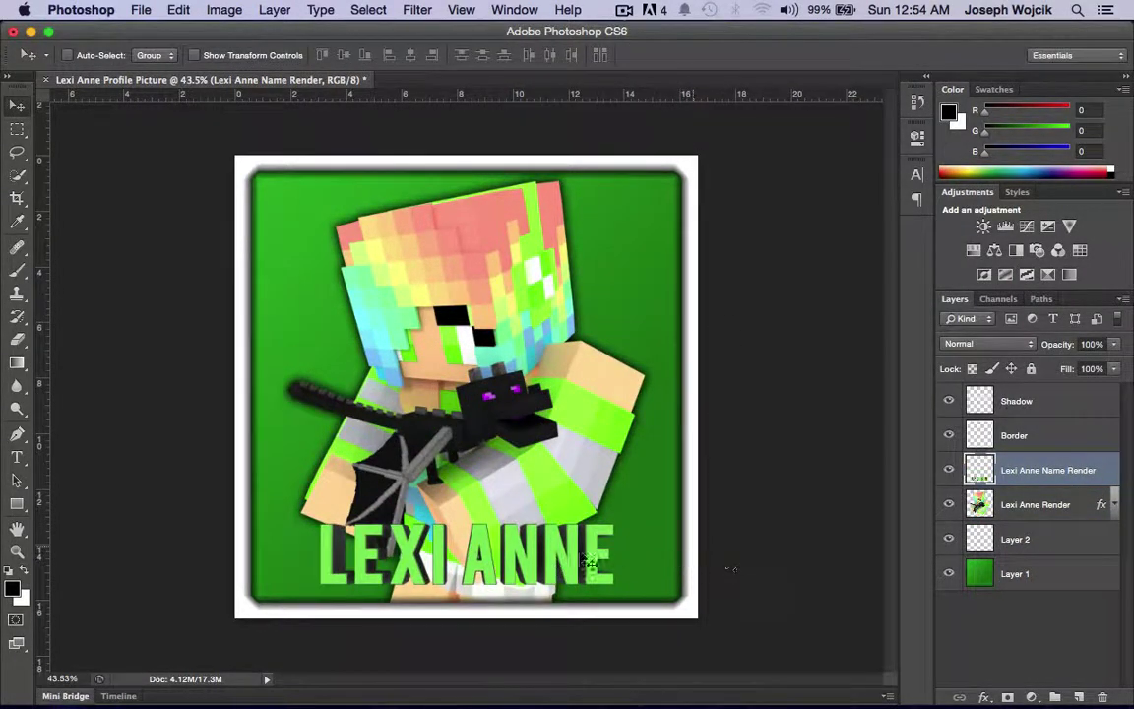
double_click(1113, 472)
left_click(620, 322)
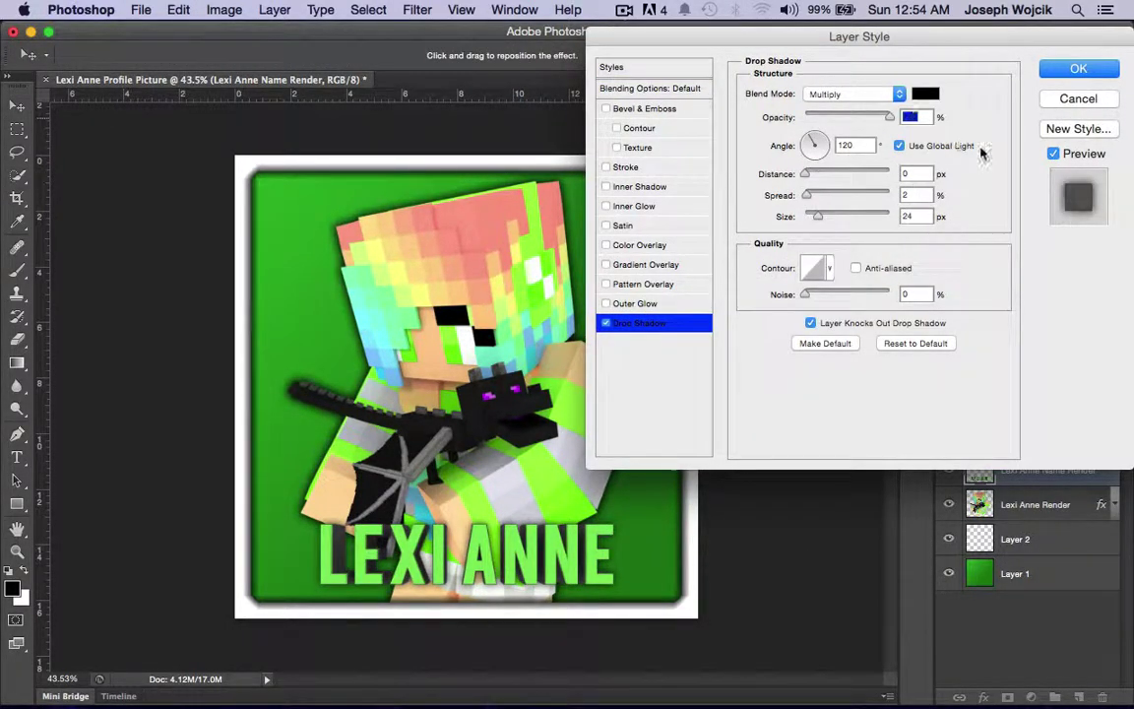
left_click(1079, 68)
Step: Open Image > Adjustments > Vibrance on the Lexi Anne Render layer
left_click(1073, 507)
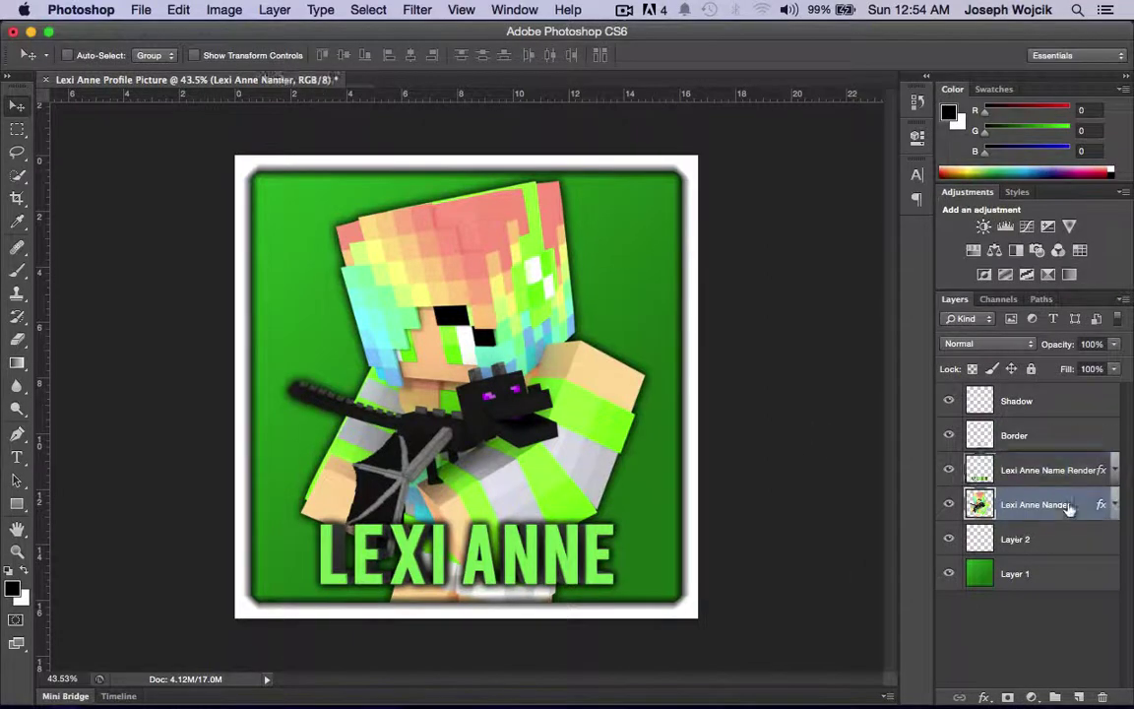
left_click(225, 9)
left_click(424, 148)
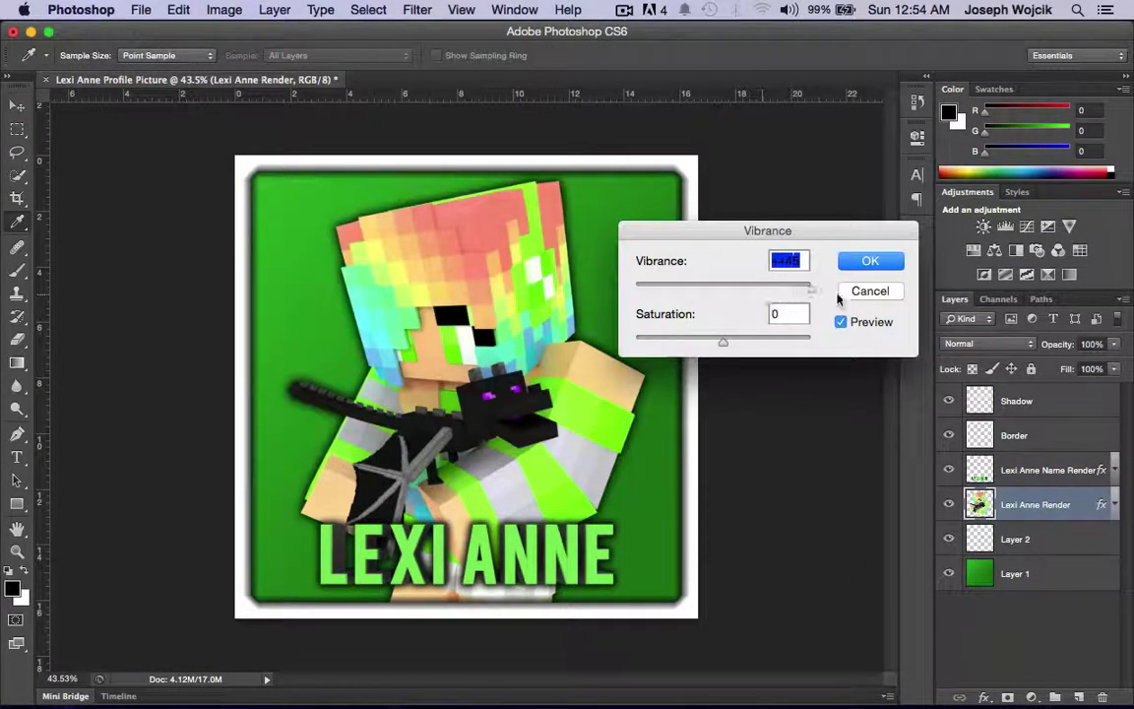
Step: Boost the Lexi Anne Render layer's Vibrance to +100
left_click_drag(838, 299, 775, 343)
left_click(871, 261)
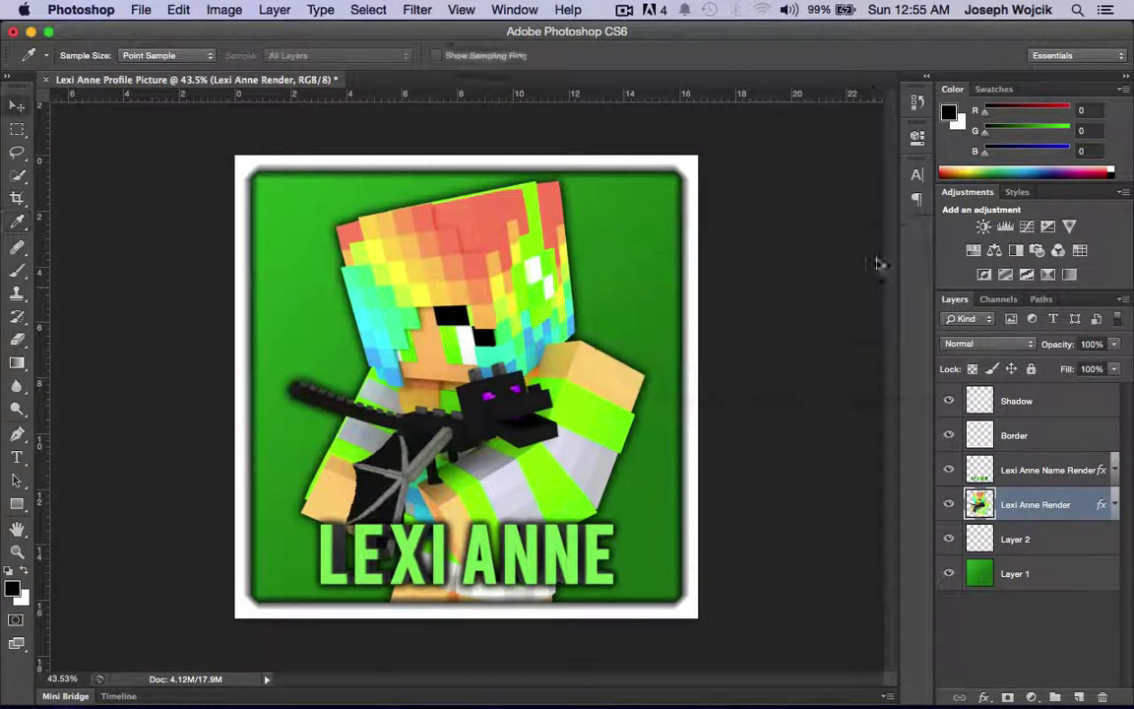
key("v")
left_click(225, 9)
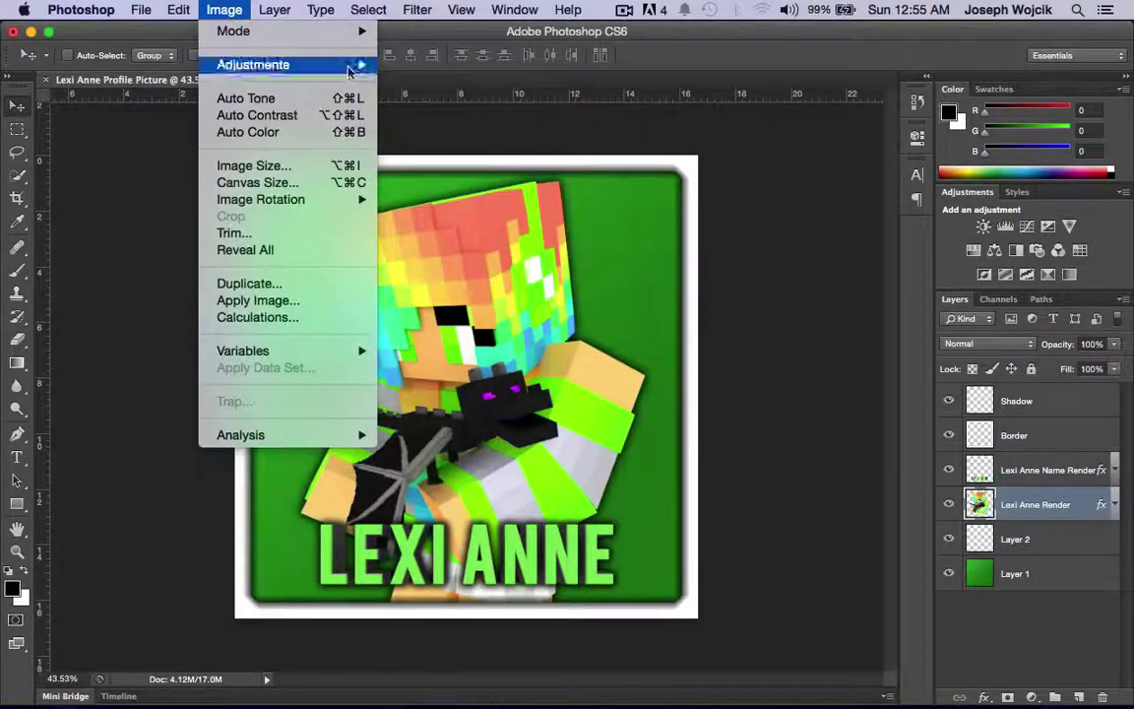
left_click(423, 149)
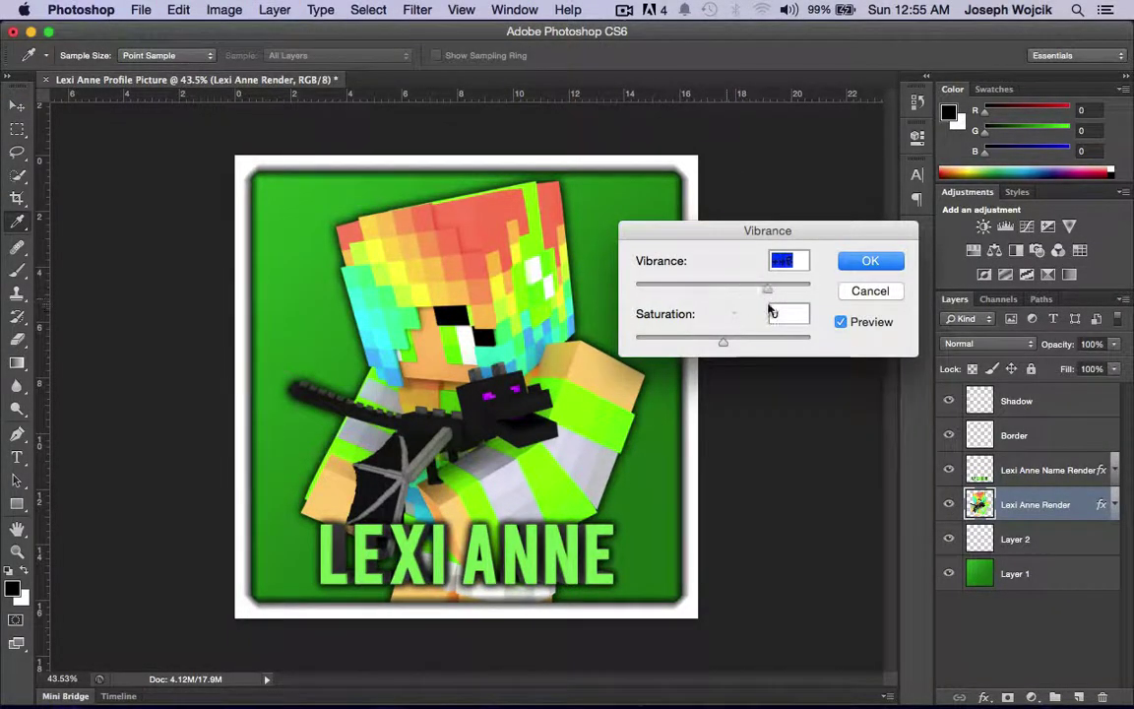
key("Return")
Step: Give the LEXI ANNE name layer Vibrance and Saturation of +100
left_click(1043, 469)
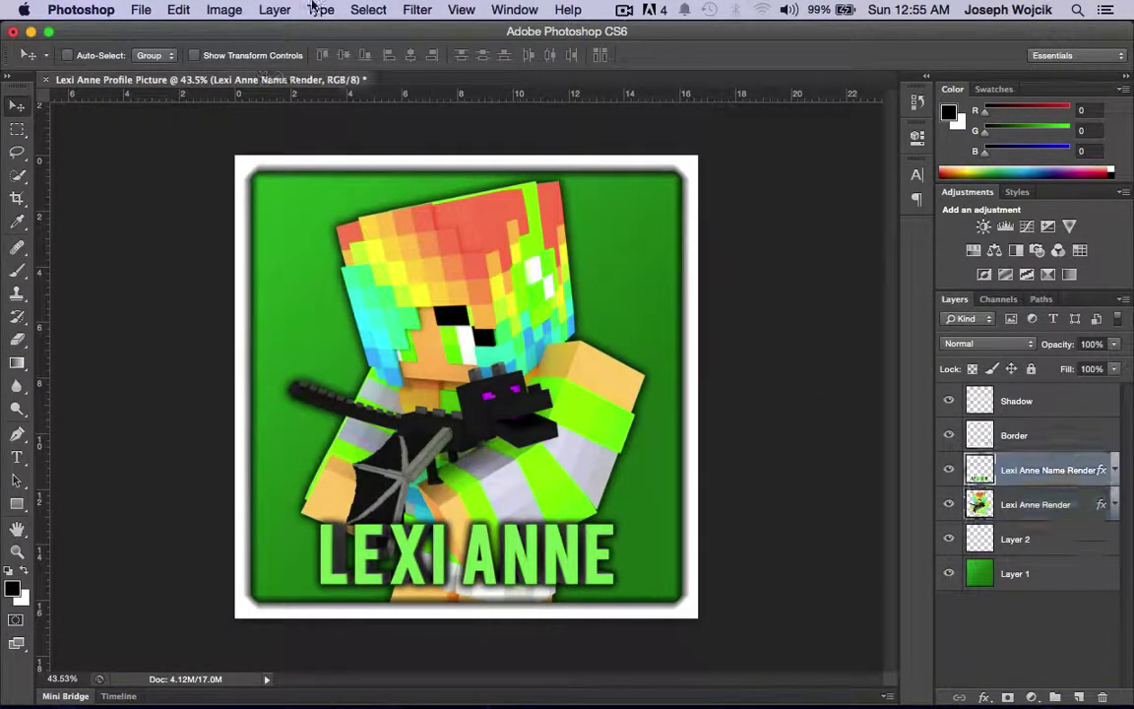
left_click(225, 9)
left_click(423, 148)
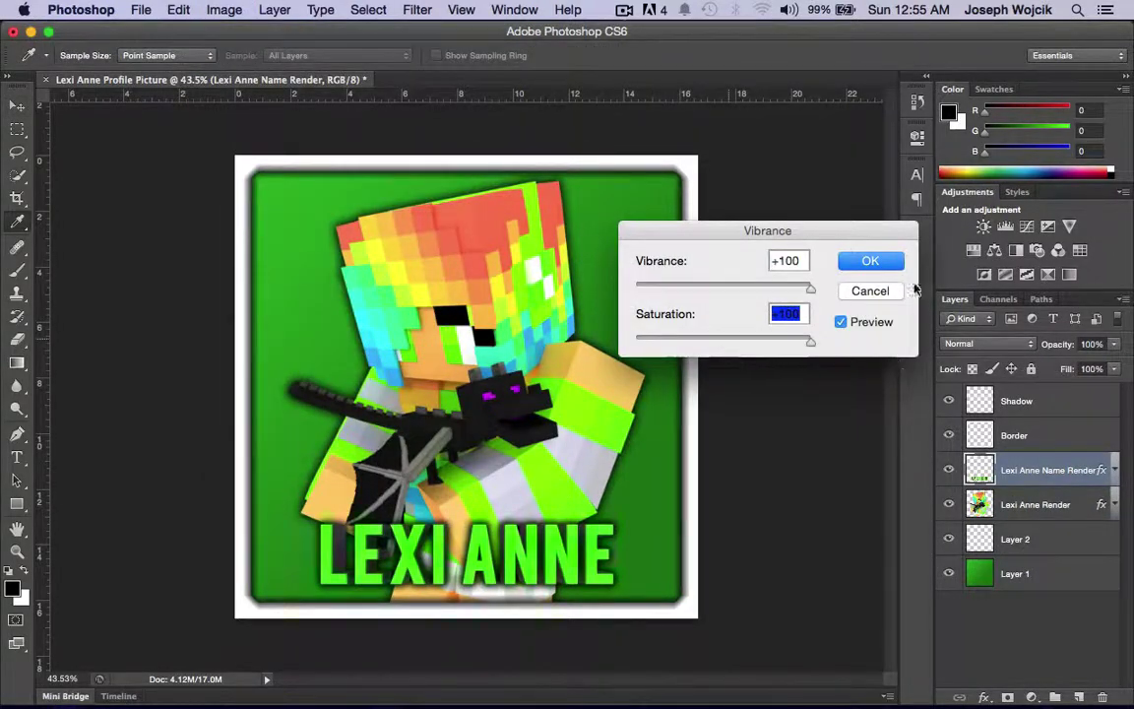
left_click(868, 262)
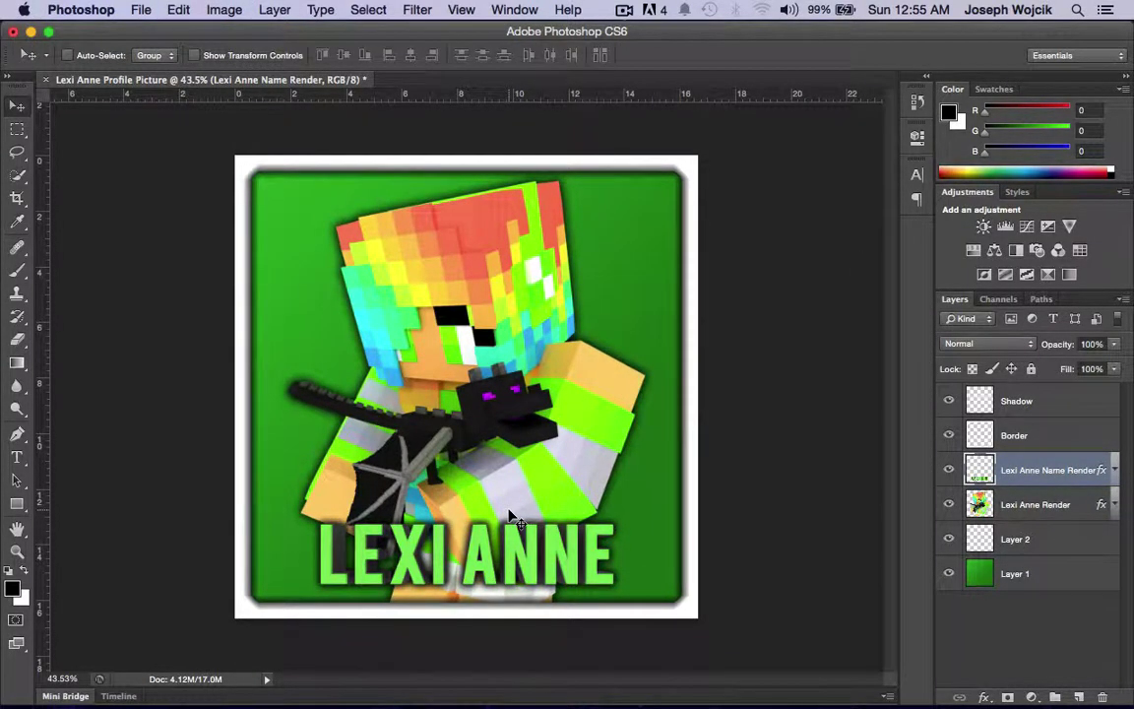
left_click(1087, 554)
Step: Place Shaders 41.jpg from the BackGrounds folder onto the canvas
left_click(949, 679)
left_click(916, 316)
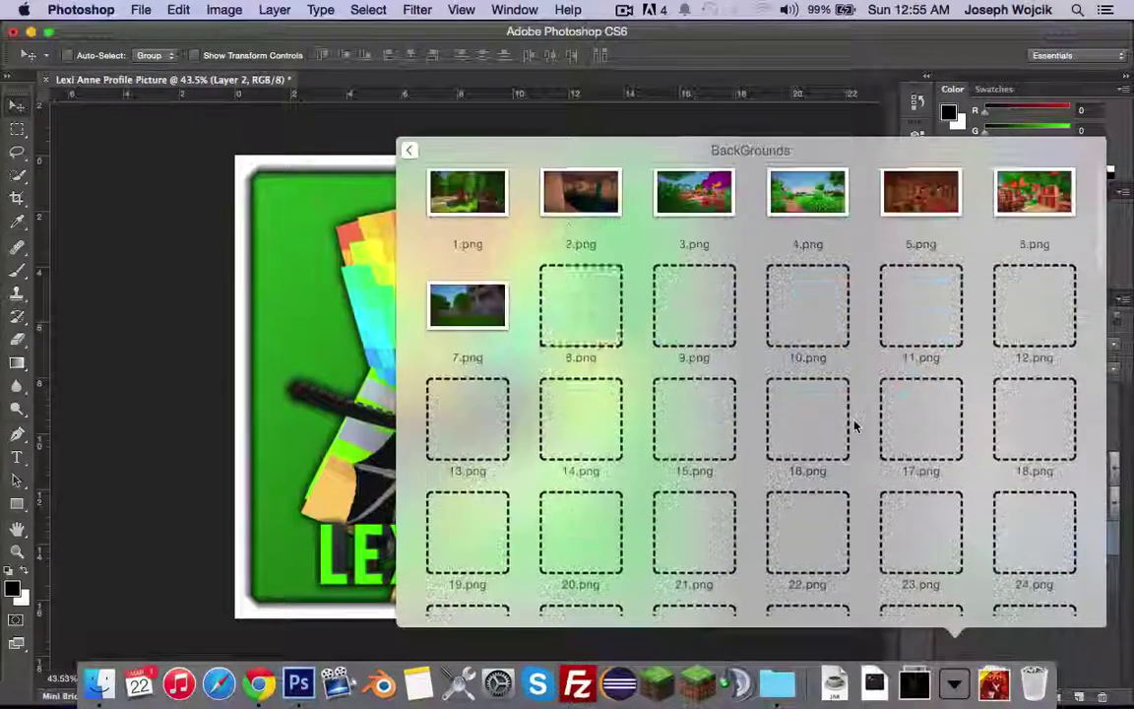
scroll(854, 425, "down", 2)
scroll(855, 426, "down", 3)
scroll(855, 425, "down", 3)
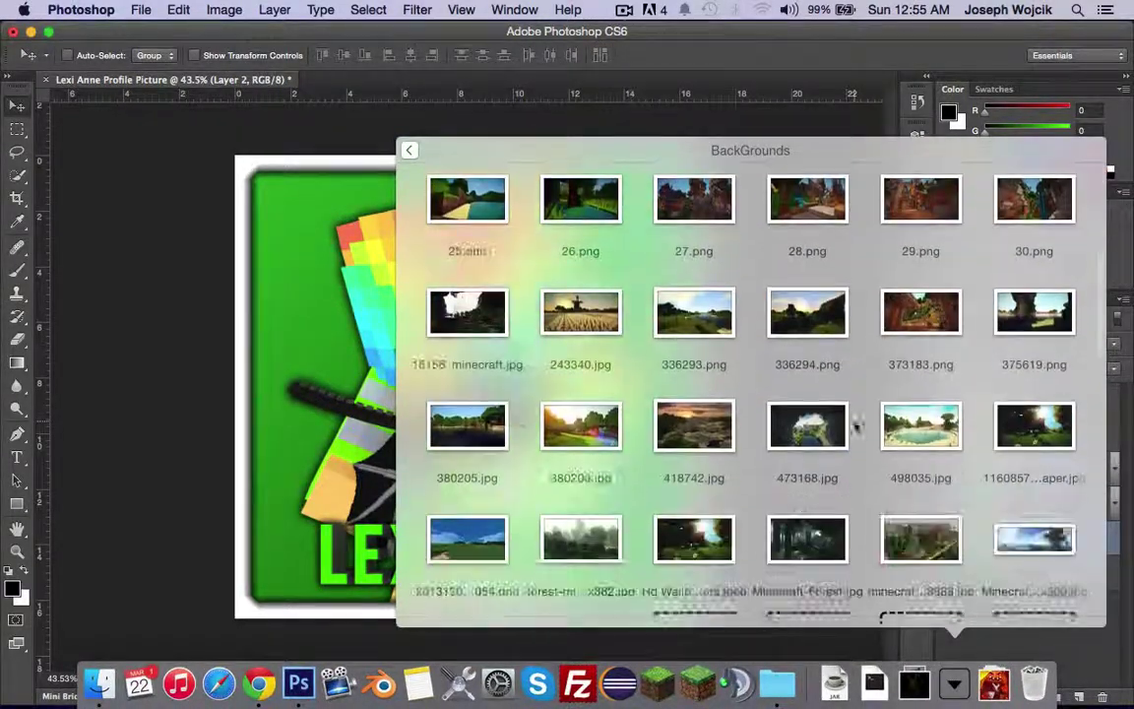
scroll(854, 425, "down", 2)
scroll(837, 463, "down", 2)
scroll(800, 507, "down", 3)
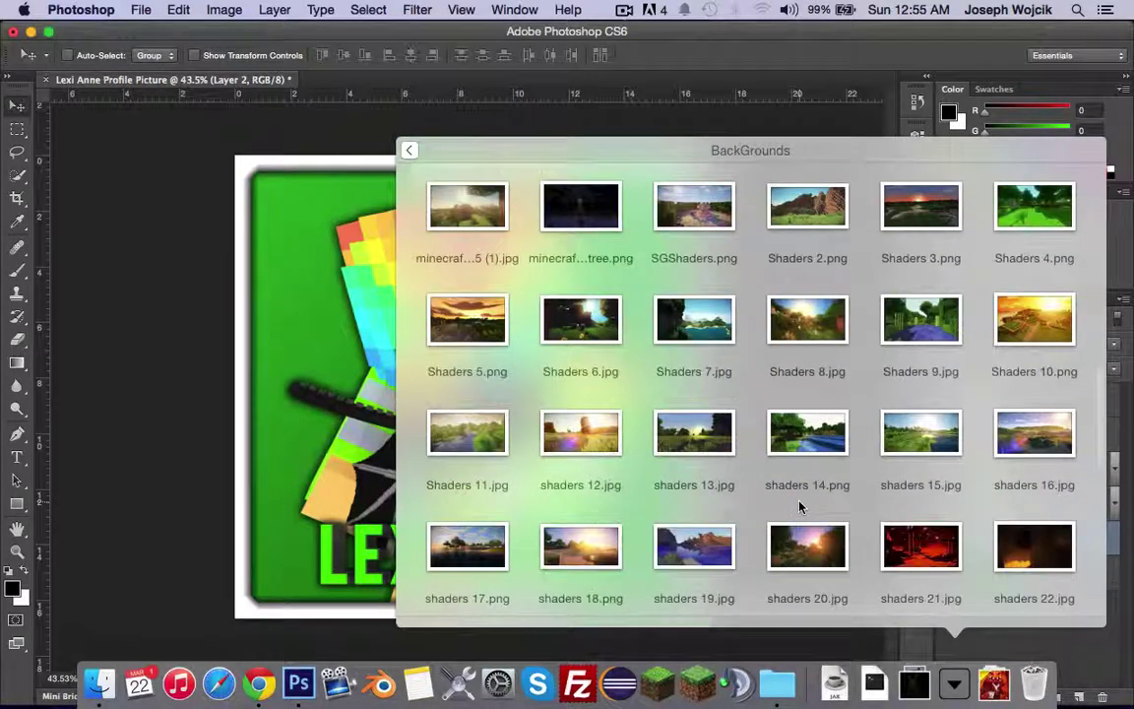
scroll(799, 507, "down", 2)
scroll(799, 507, "down", 2)
scroll(799, 507, "down", 2)
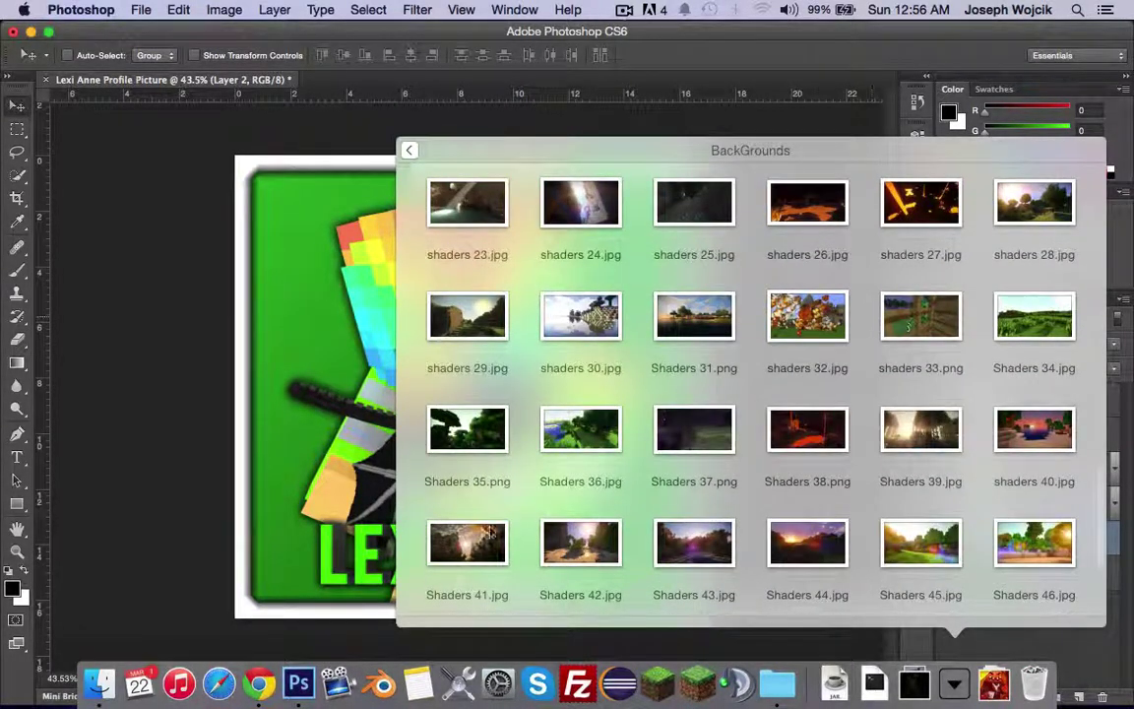
left_click_drag(490, 532, 466, 396)
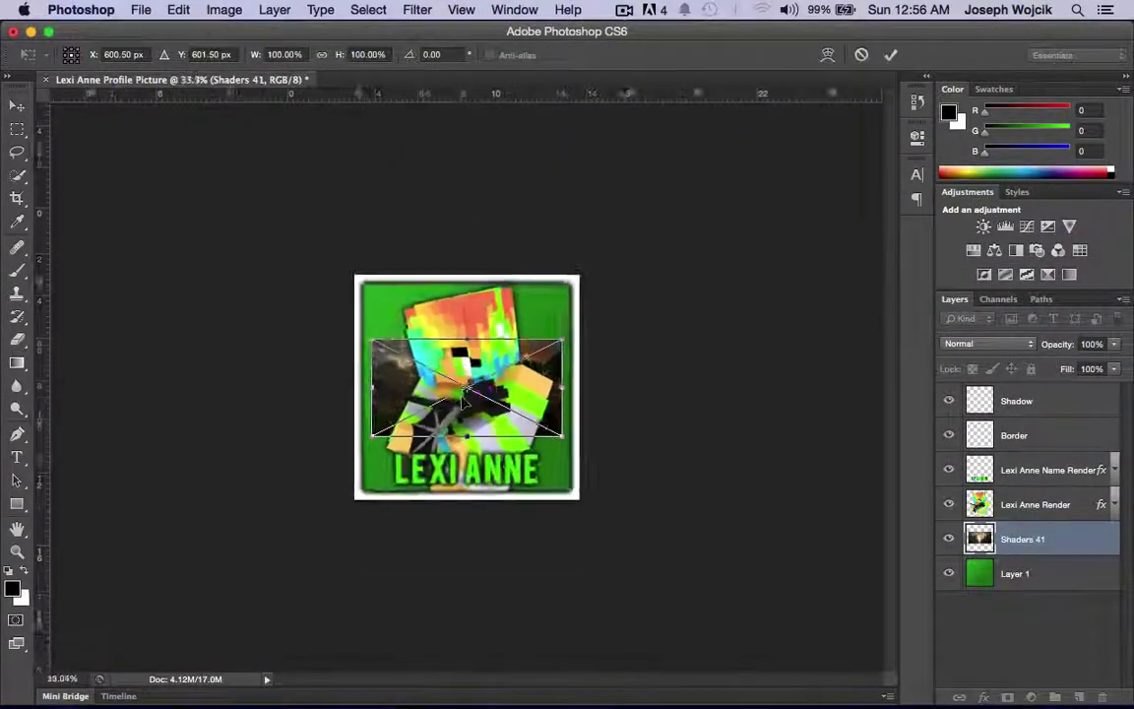
Step: Scale the Shaders 41 landscape to fill the canvas and move it beneath Layer 1
left_click_drag(562, 340, 683, 274, "alt+shift")
key("Return")
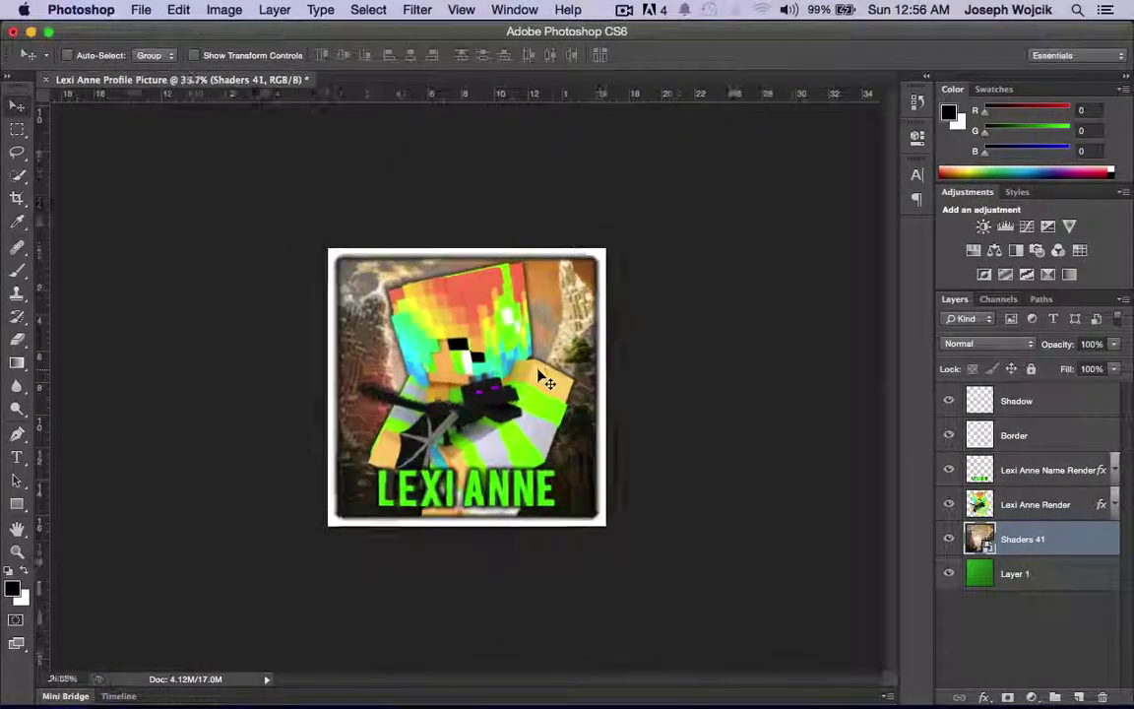
scroll(539, 374, "up", 3, "alt")
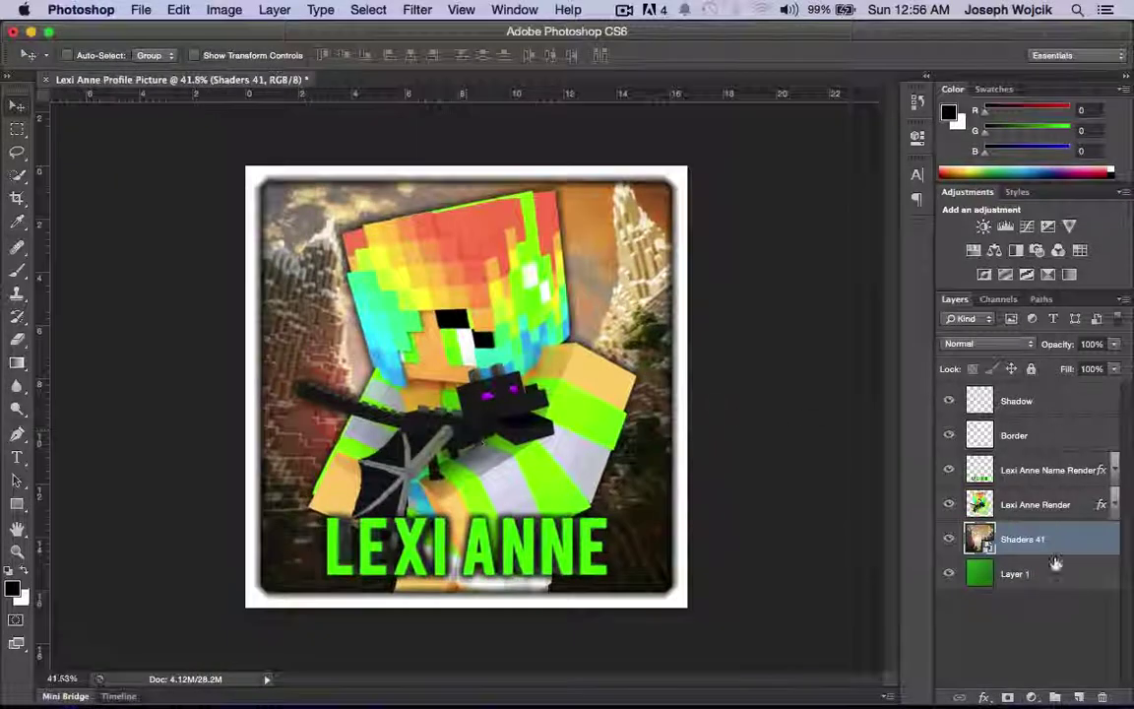
left_click_drag(1056, 562, 1044, 582)
Step: Set Layer 1 to Overlay blending and pick yellow foreground and red background colours
left_click(1002, 338)
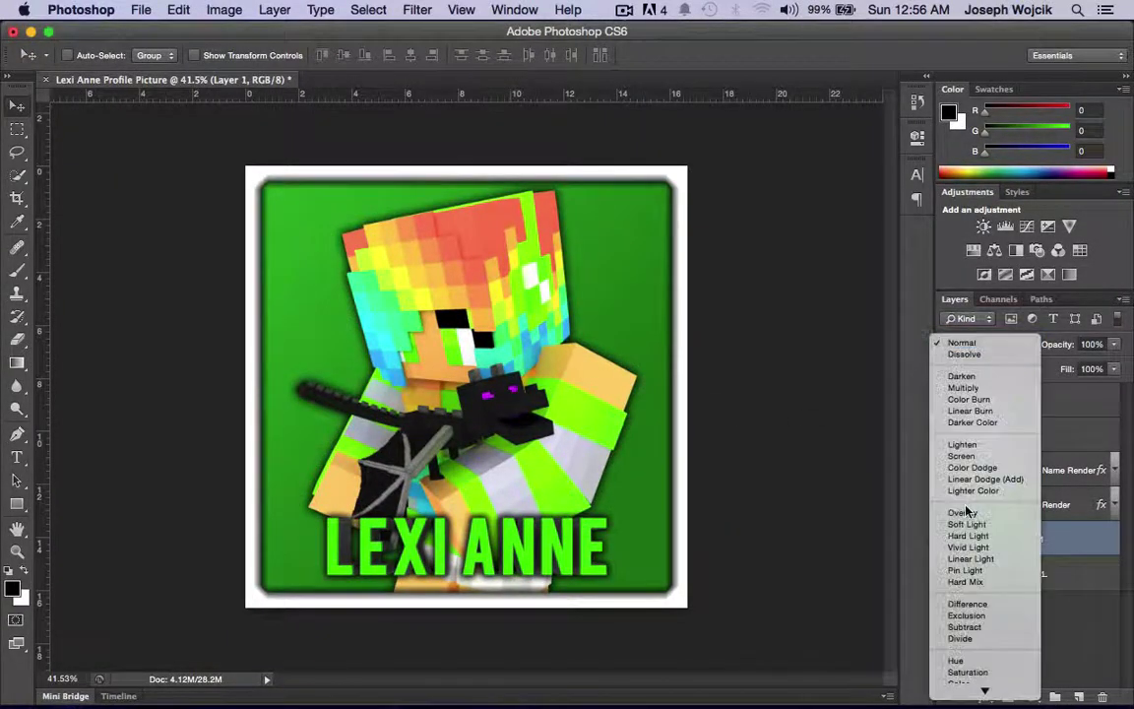
left_click(989, 509)
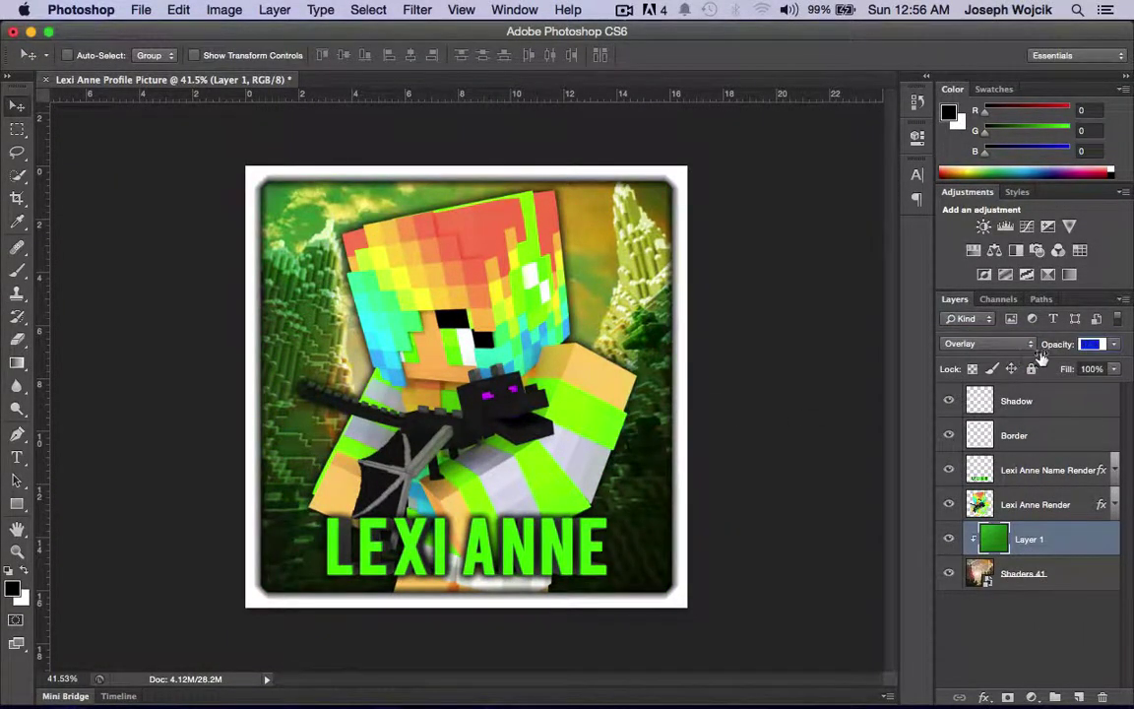
left_click(17, 362)
left_click(12, 589)
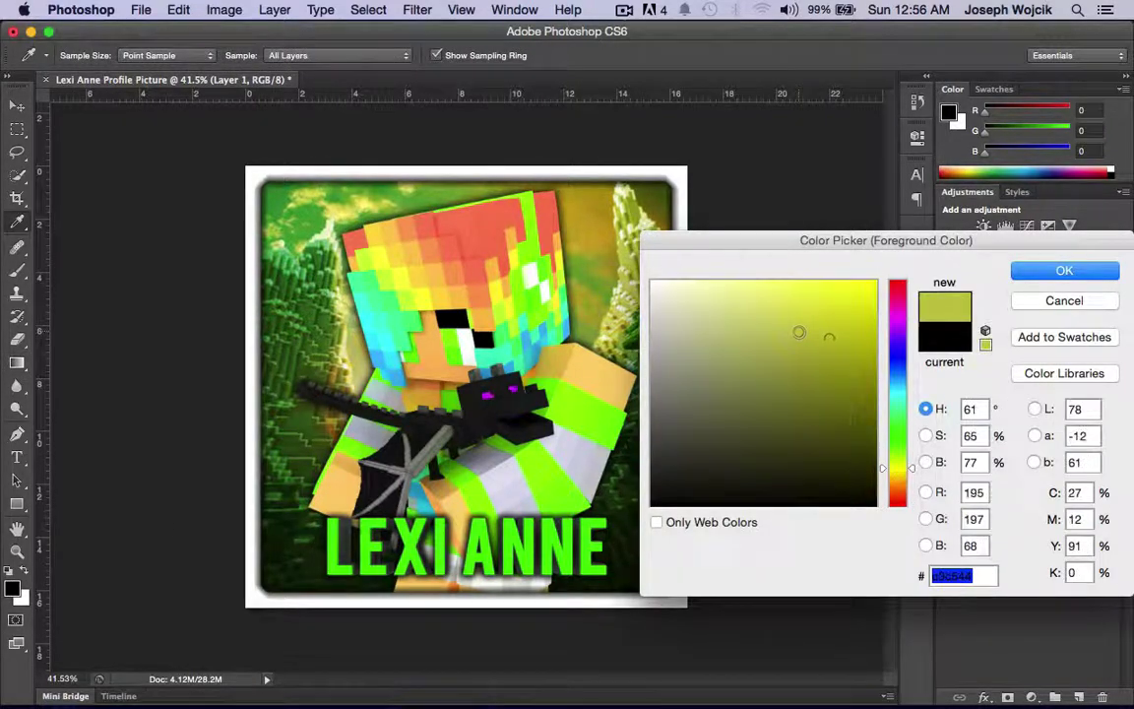
left_click(1064, 270)
left_click(19, 596)
left_click(1056, 280)
Step: Redraw Layer 1 as a mostly yellow-to-red gradient, then reset colours to black and white
key("g")
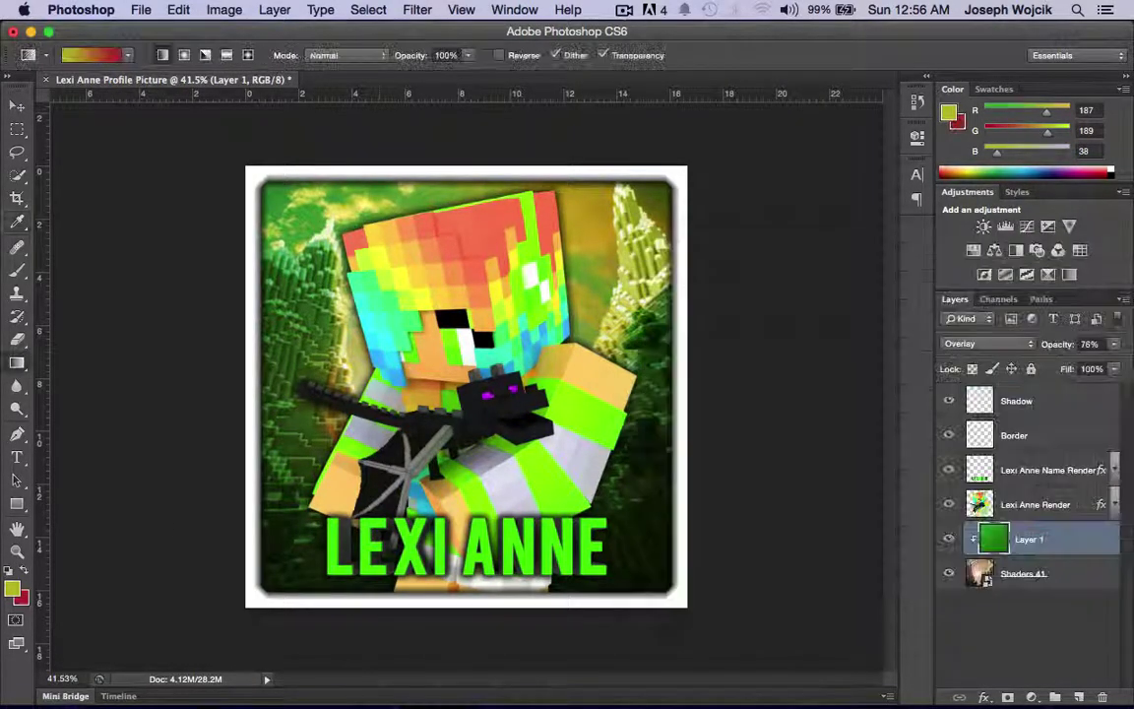
left_click_drag(315, 296, 568, 523)
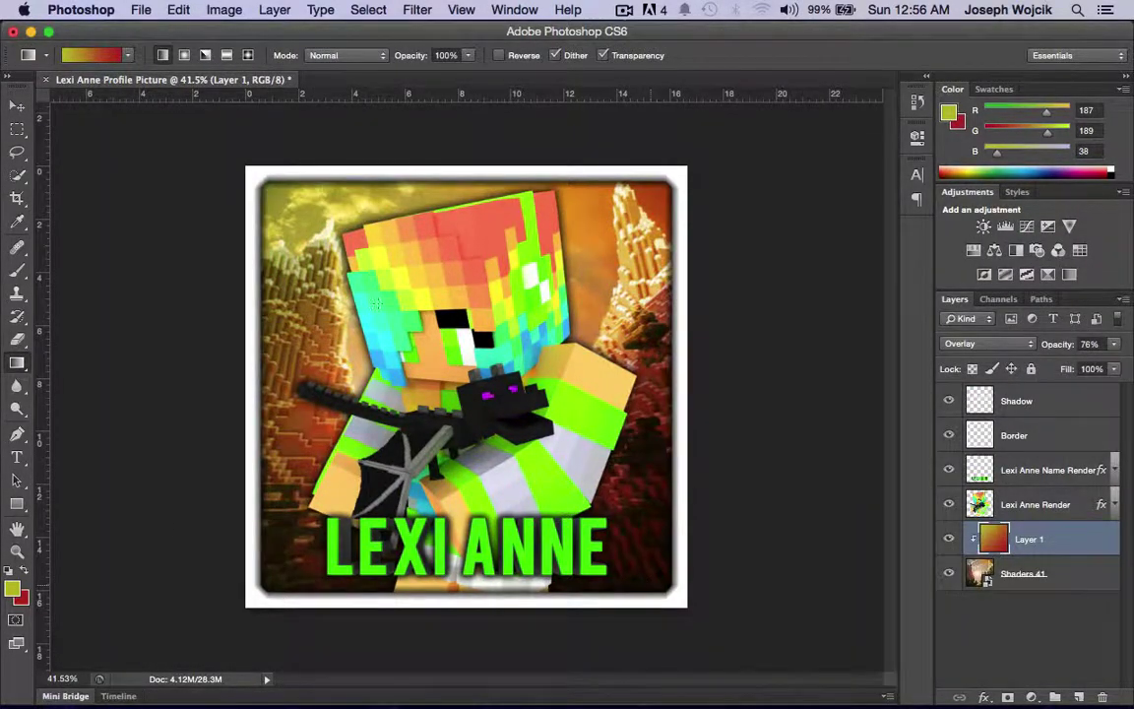
left_click_drag(377, 304, 596, 547)
left_click_drag(394, 296, 635, 522)
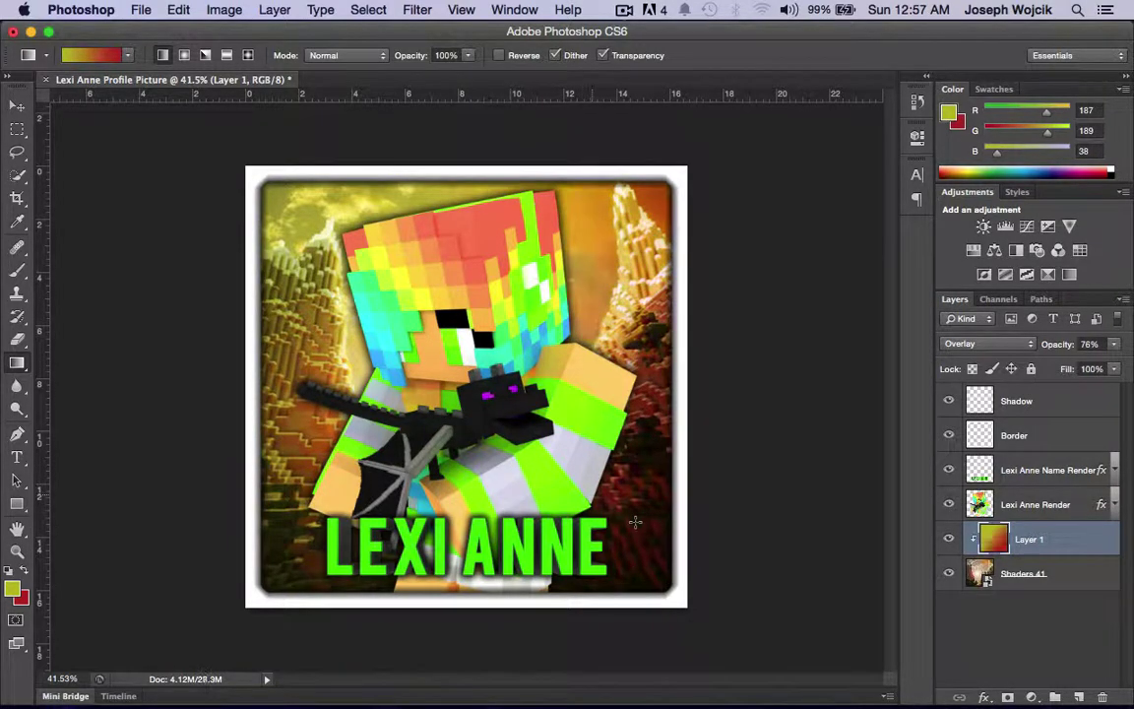
key("ctrl+z")
left_click(7, 571)
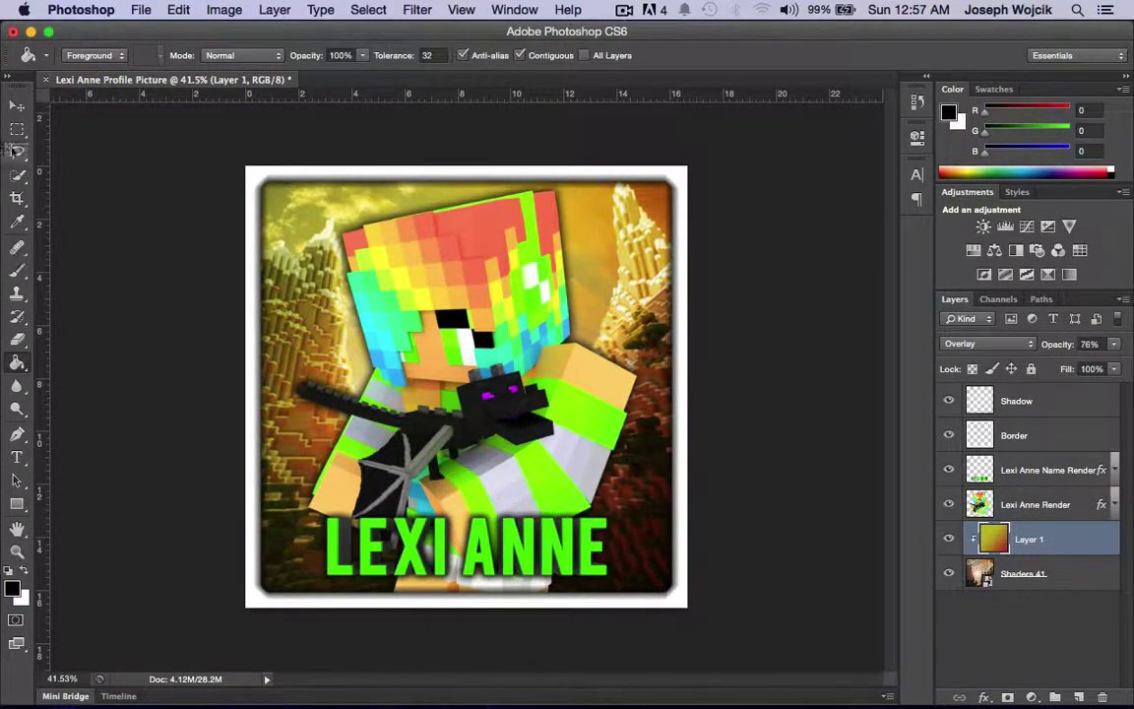
left_click(17, 106)
left_click(1034, 436)
Step: Place soul-particles.jpg from the Effects folder and scale it to cover the whole picture
left_click(953, 679)
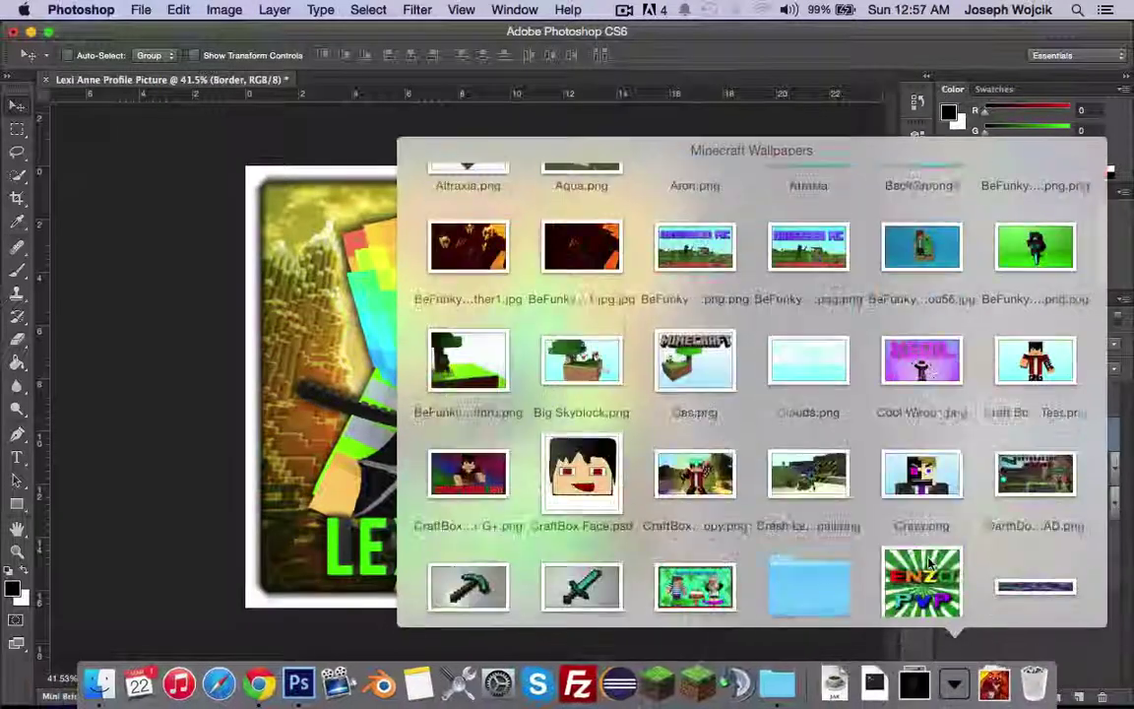
left_click(810, 577)
mouse_move(810, 456)
left_mouse_down()
mouse_move(591, 277)
mouse_move(758, 176)
left_mouse_up()
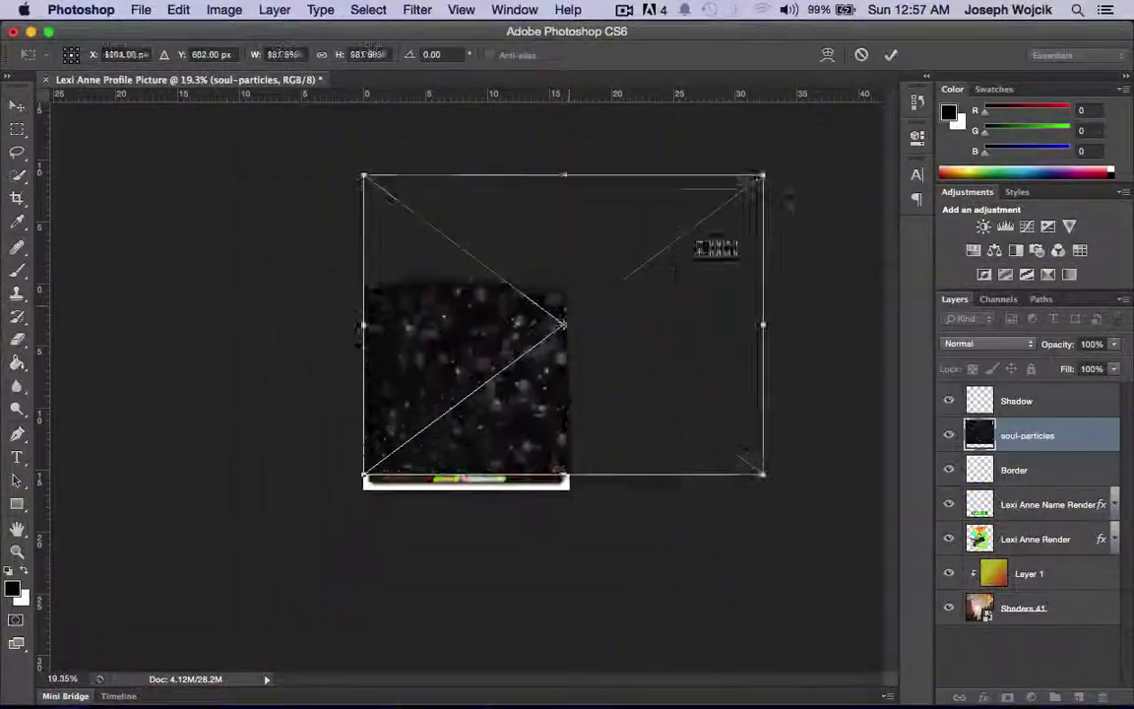
key("Return")
key("ctrl+0")
scroll(667, 433, "down", 1, "alt")
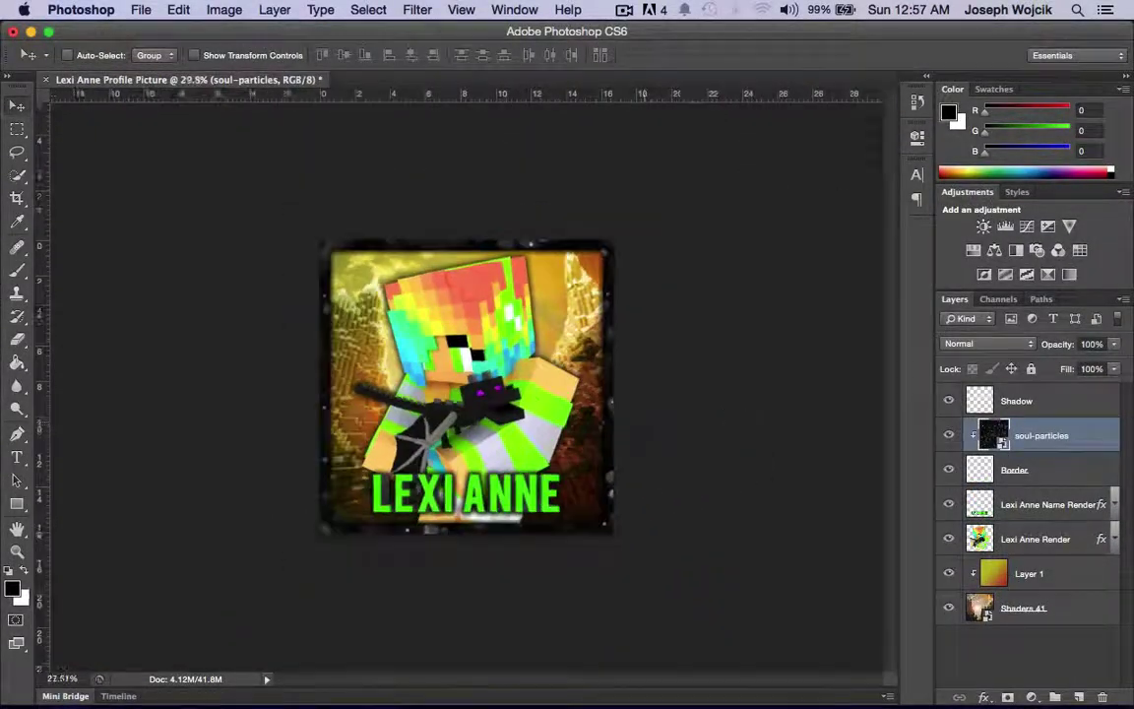
key("ctrl+t")
left_click_drag(764, 141, 622, 295)
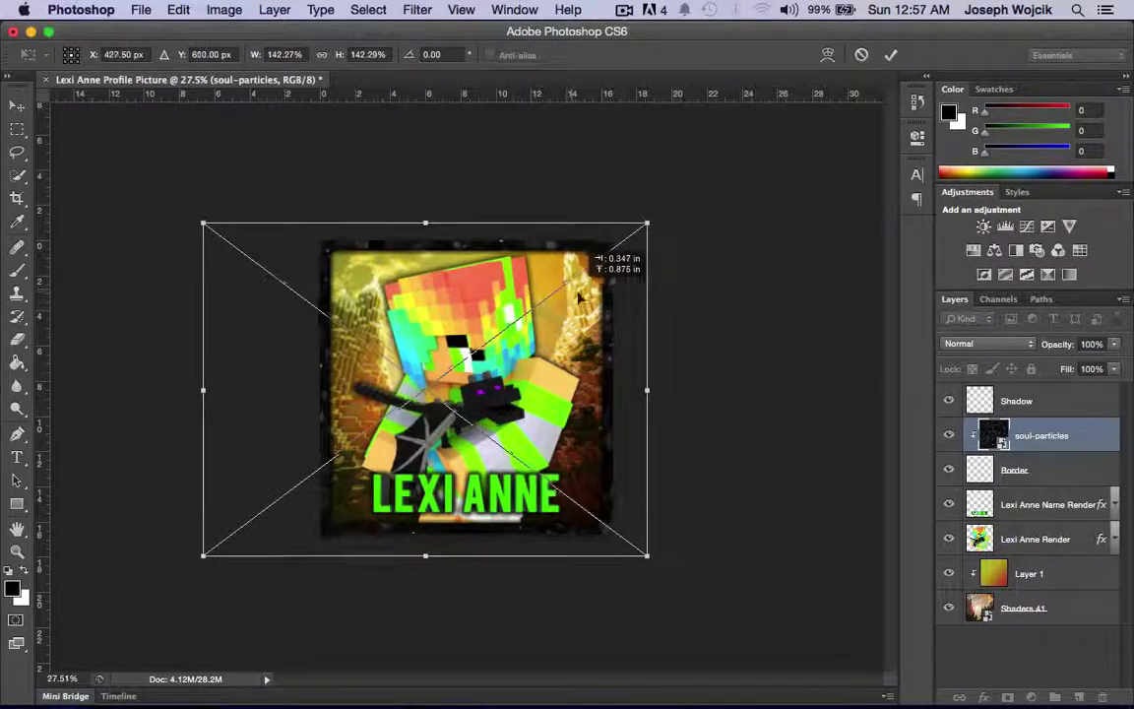
key("Return")
key("ctrl+0")
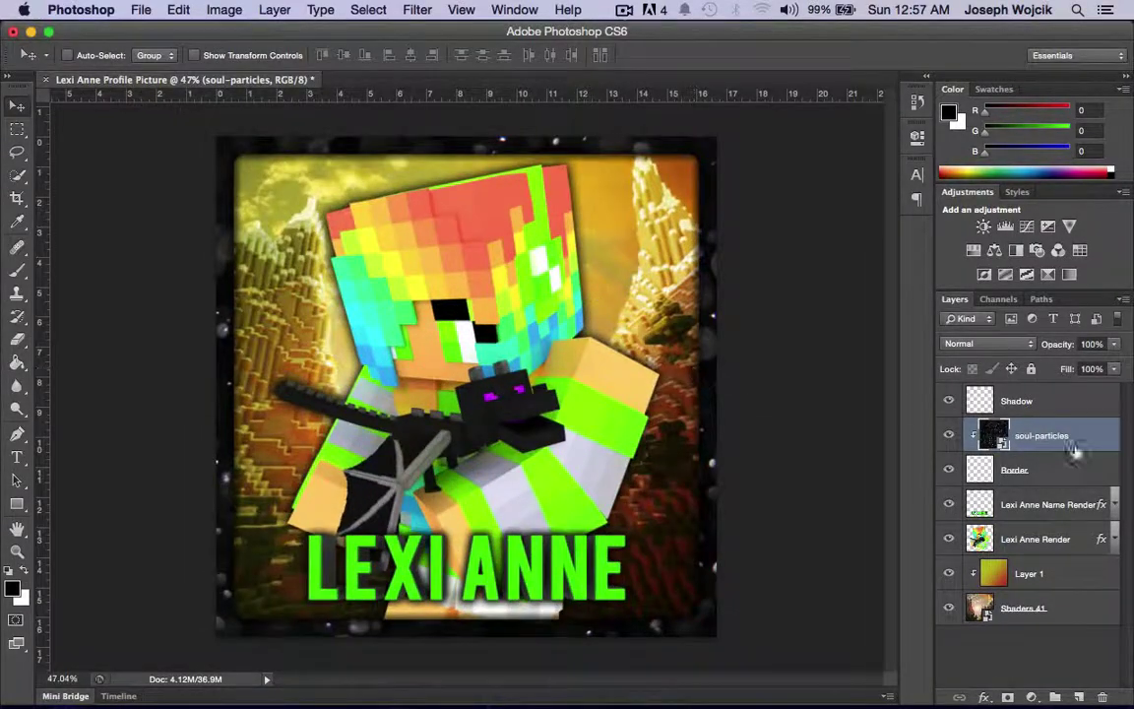
Step: Duplicate the soul-particles layer and rotate the copy to scatter particles around the frame
right_click(1075, 451)
left_click(886, 202)
key("Return")
scroll(729, 305, "down", 2, "alt")
key("ctrl+t")
mouse_move(736, 288)
left_mouse_down()
mouse_move(662, 138)
mouse_move(380, 212)
left_mouse_up()
key("Return")
key("ctrl+0")
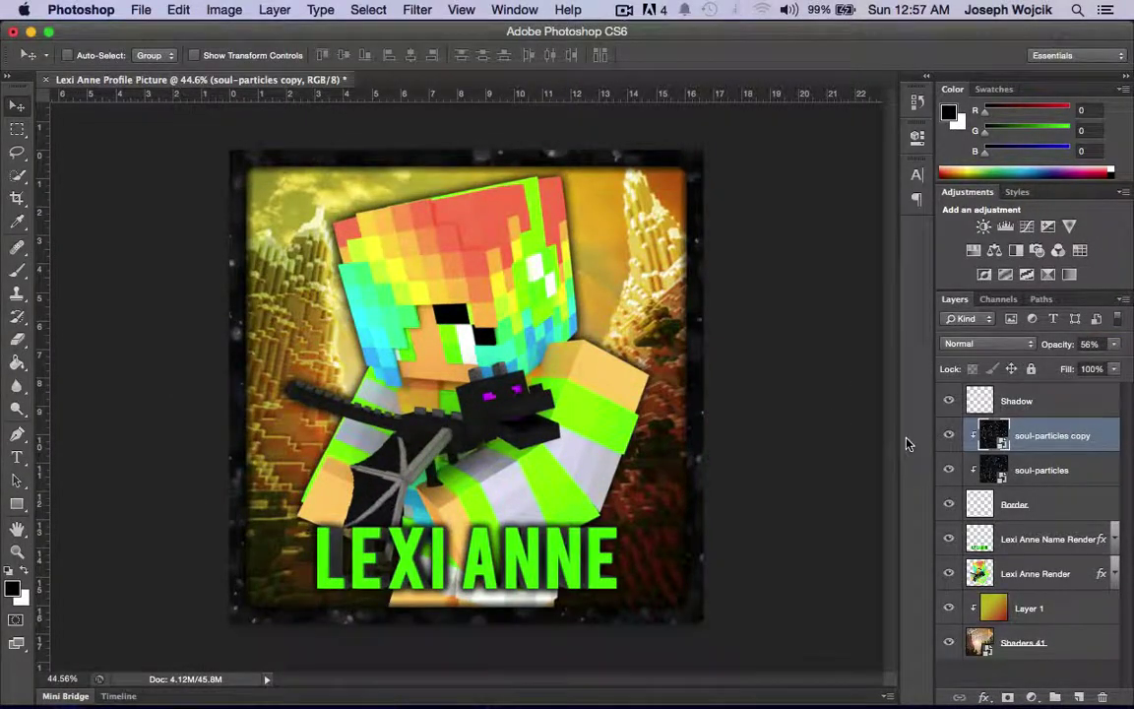
left_click(1024, 401)
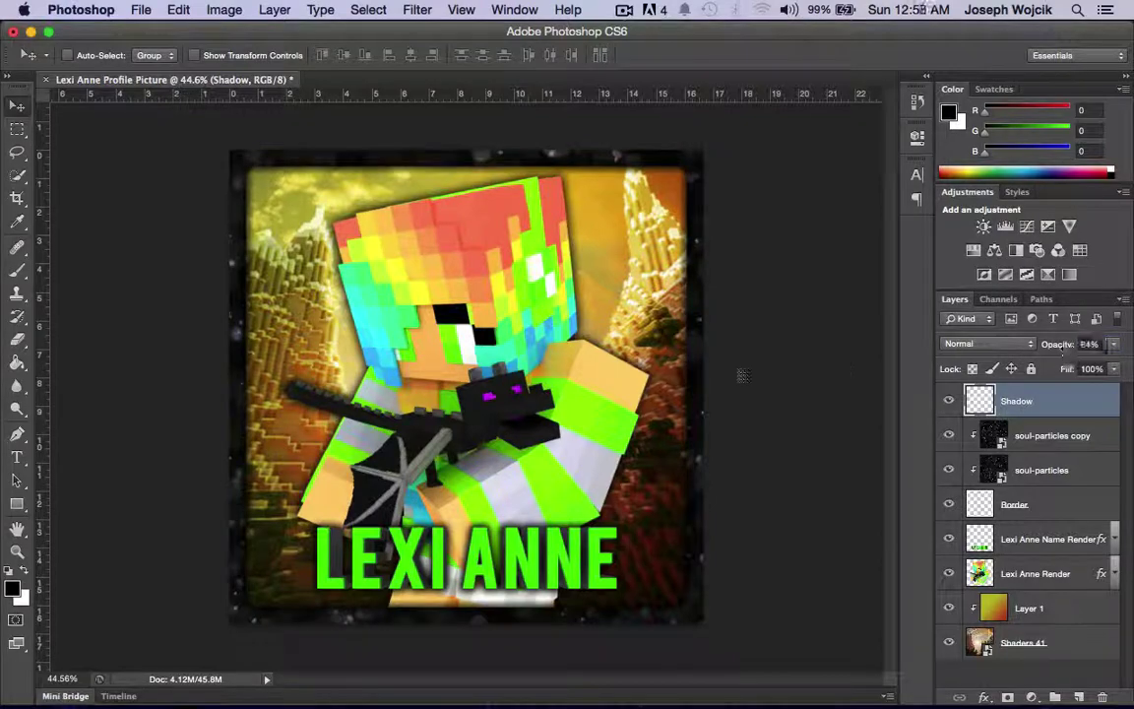
Step: Place the bokeh light image from the Effects folder above Layer 1 in Overlay mode
left_click(1052, 581)
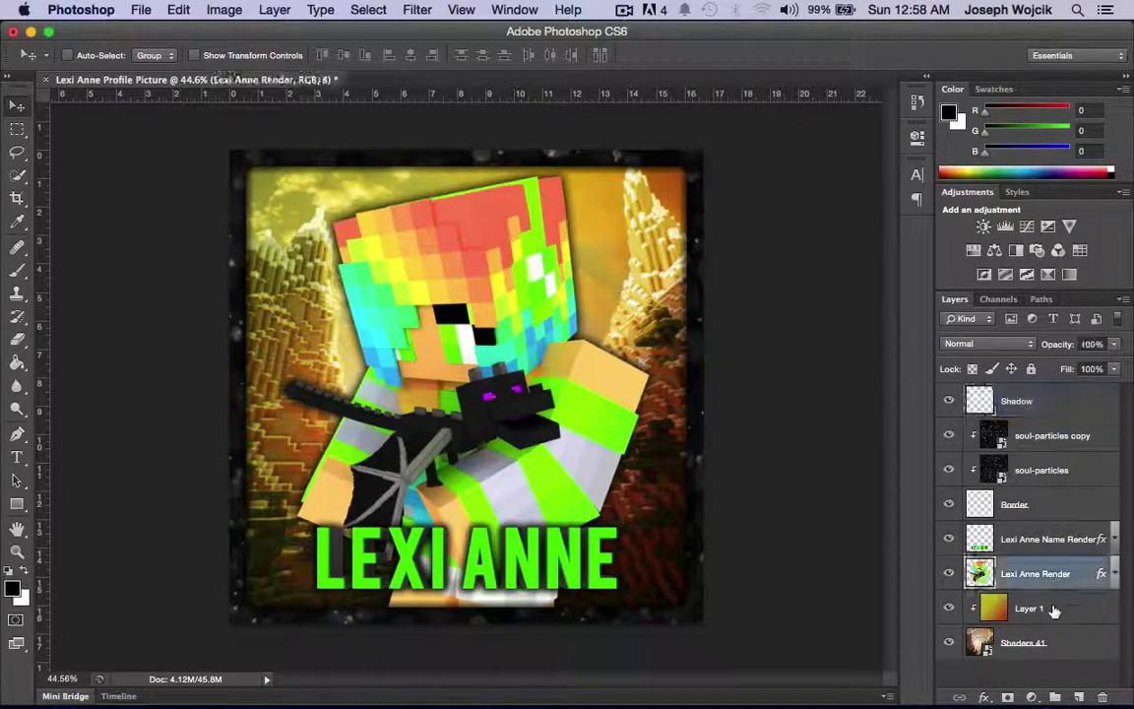
left_click(1029, 607)
left_click(953, 682)
left_click(809, 536)
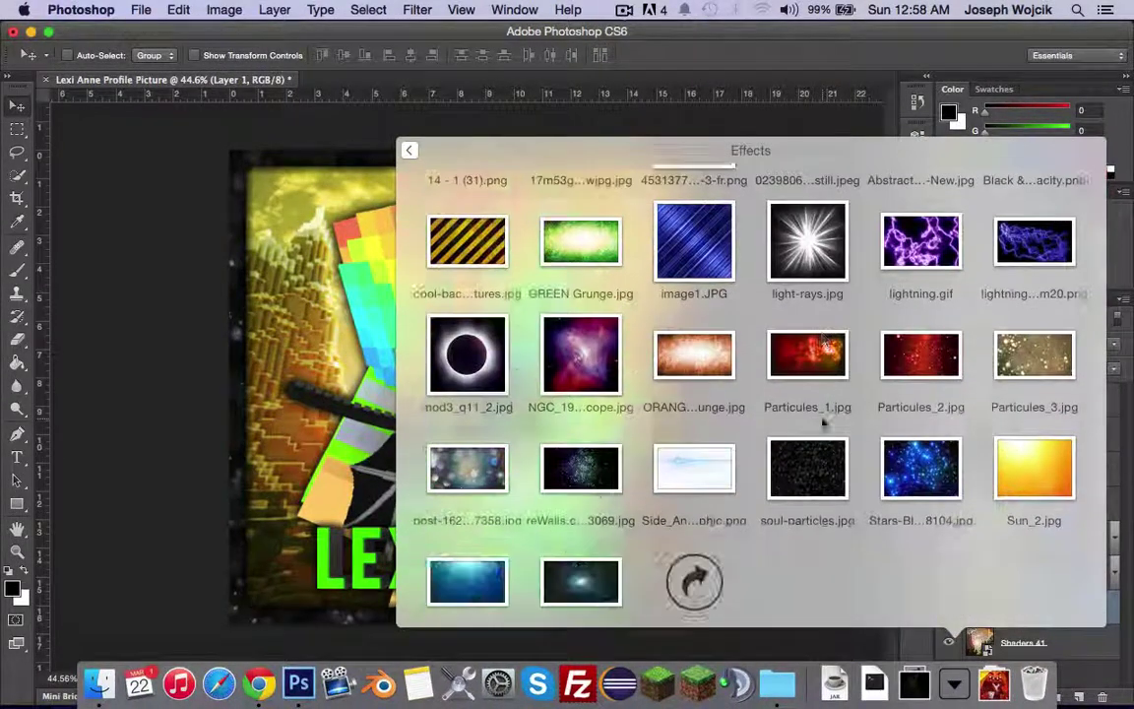
left_click_drag(514, 488, 548, 396)
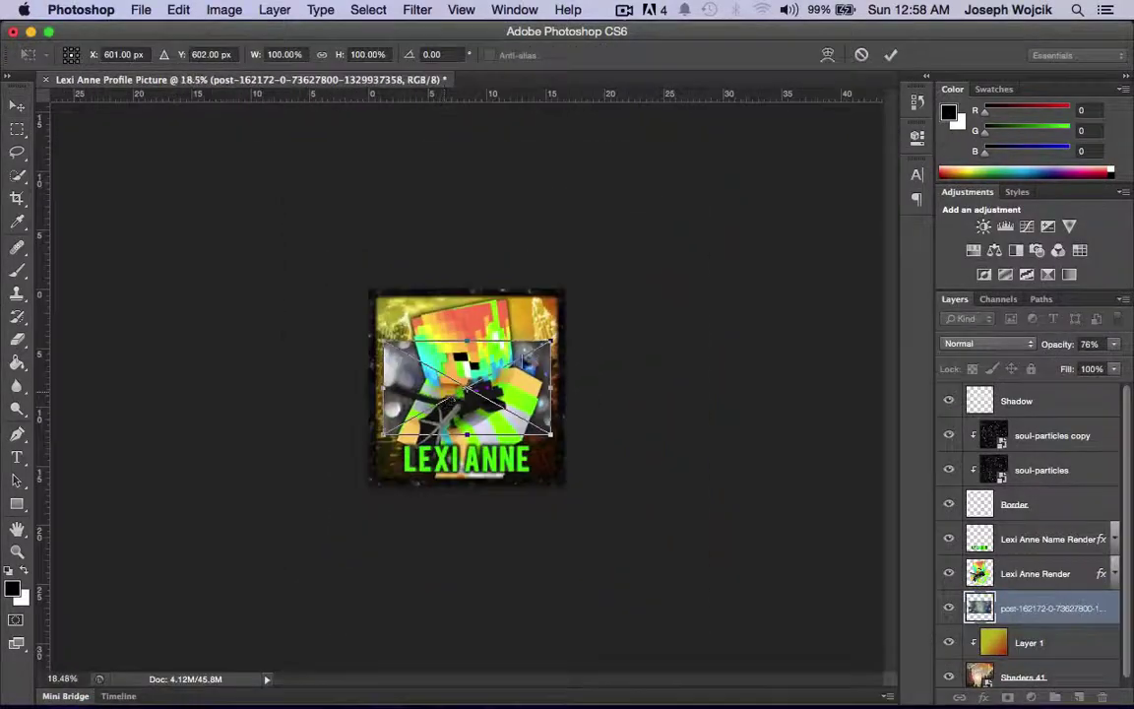
key("Return")
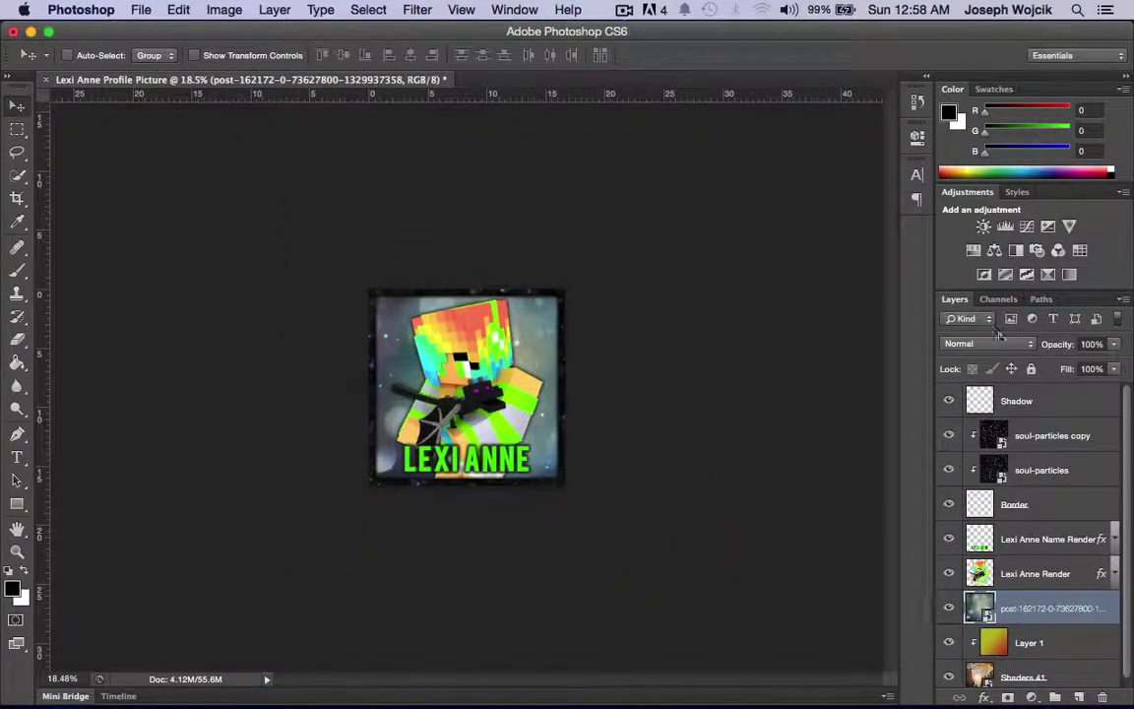
left_click(987, 343)
left_click(896, 497)
scroll(800, 370, "up", 5, "alt")
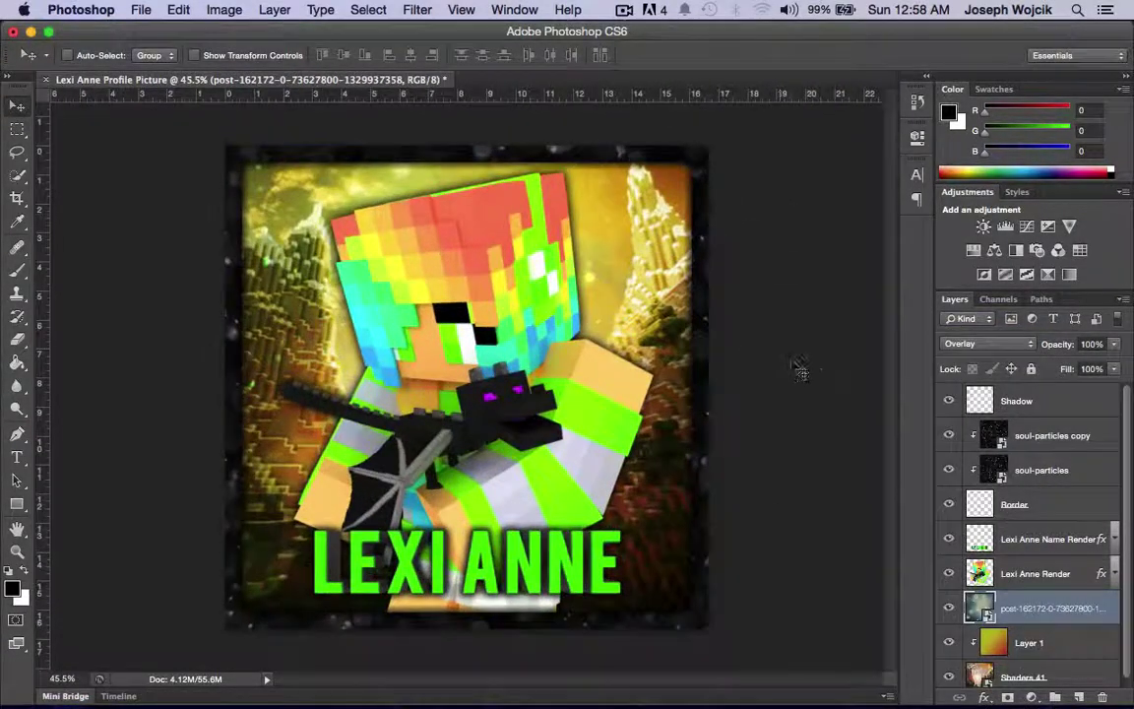
Step: Duplicate the bokeh light layer and rotate the copy with Free Transform
right_click(1012, 574)
scroll(800, 369, "down", 2, "alt")
right_click(1044, 607)
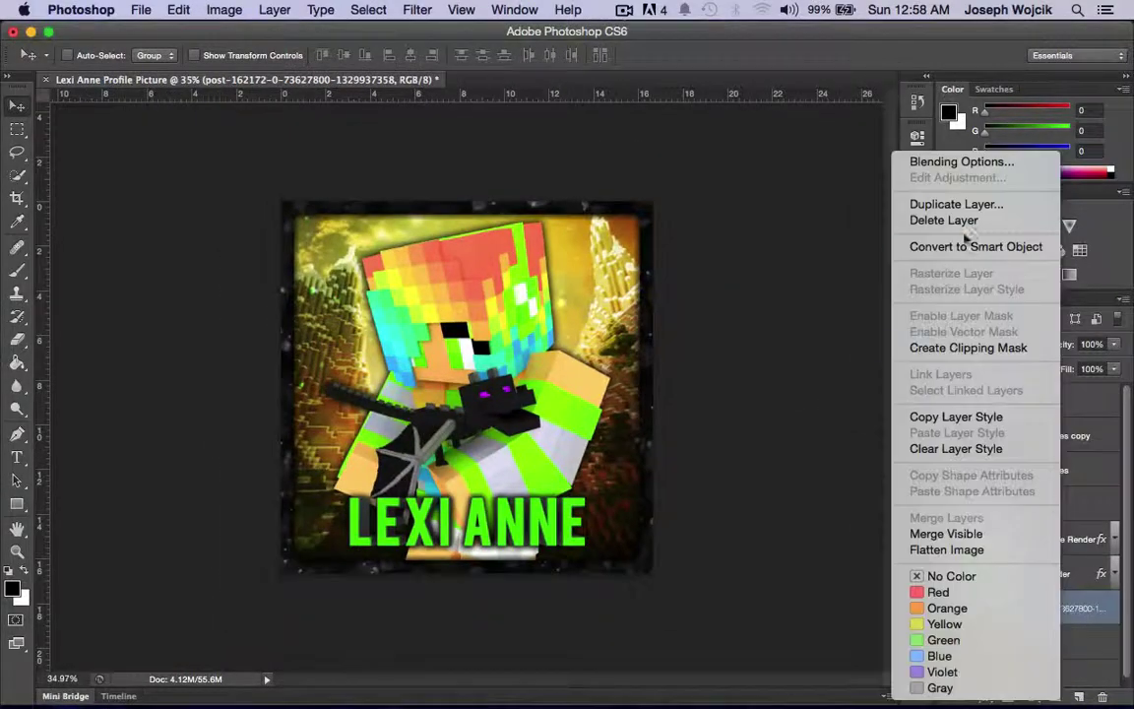
left_click(937, 202)
key("Return")
key("ctrl+t")
mouse_move(772, 161)
left_mouse_down()
mouse_move(300, 455)
mouse_move(247, 433)
left_mouse_up()
key("Return")
scroll(459, 424, "up", 3, "alt")
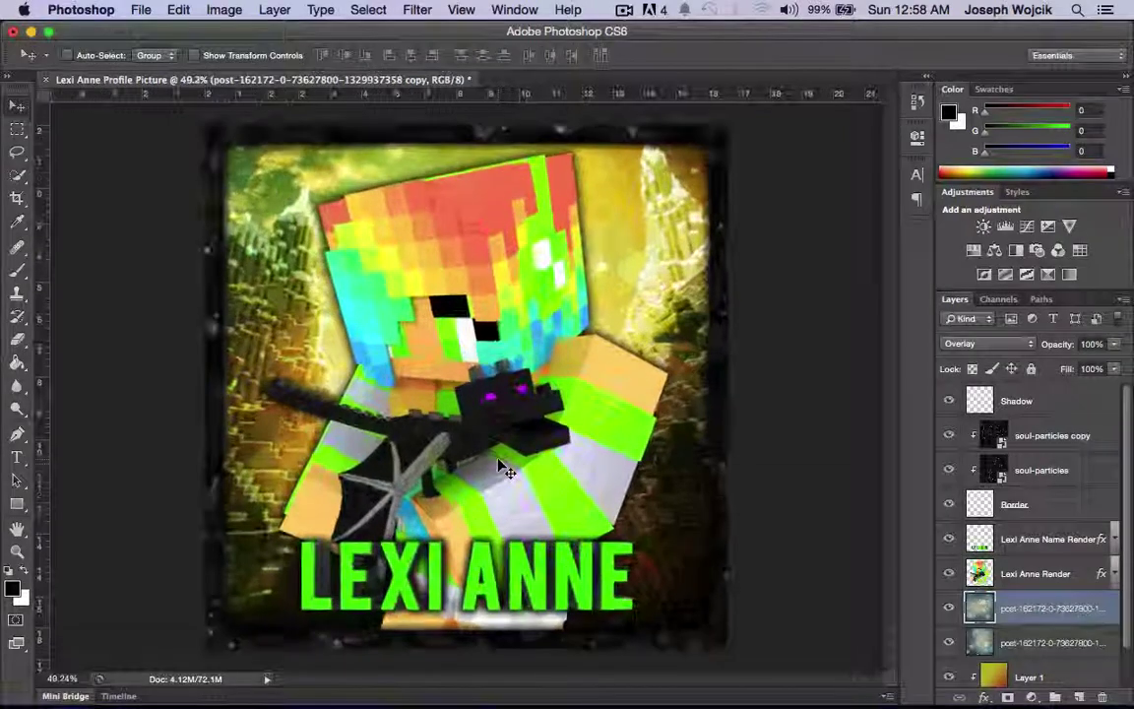
Step: Toggle the rotated light copy's visibility to compare, leaving it visible
left_click(950, 608)
left_click(949, 609)
left_click(949, 608)
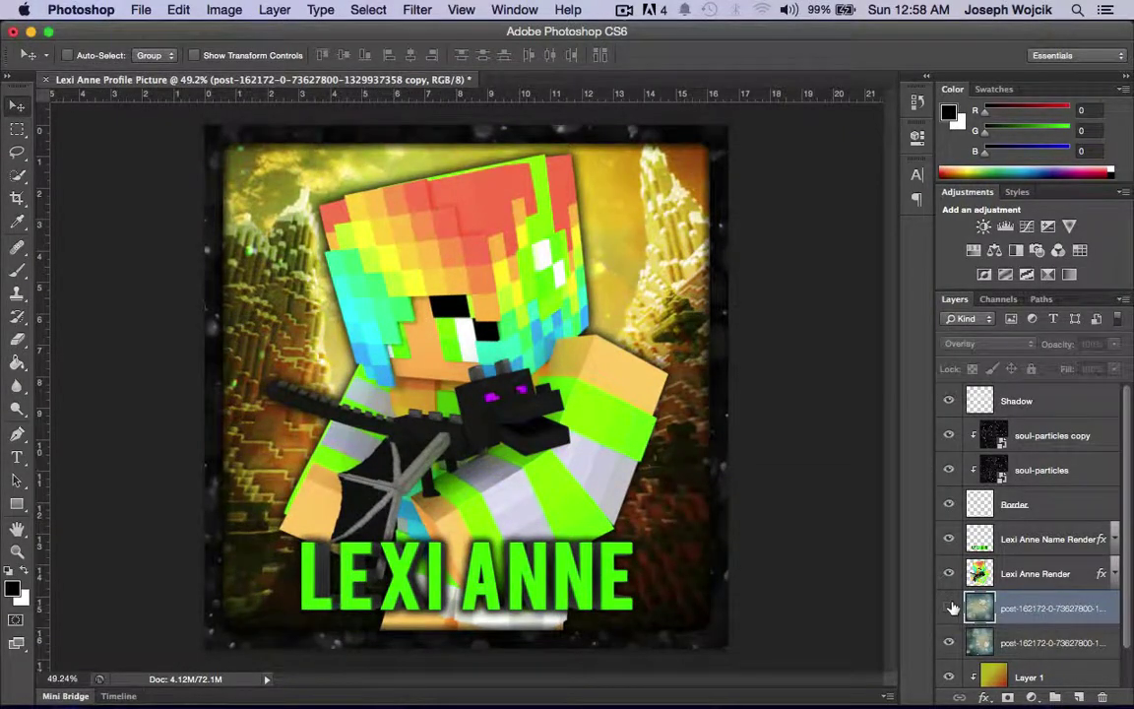
left_click(949, 608)
left_click(950, 608)
left_click(949, 608)
left_click(949, 608)
left_click(949, 608)
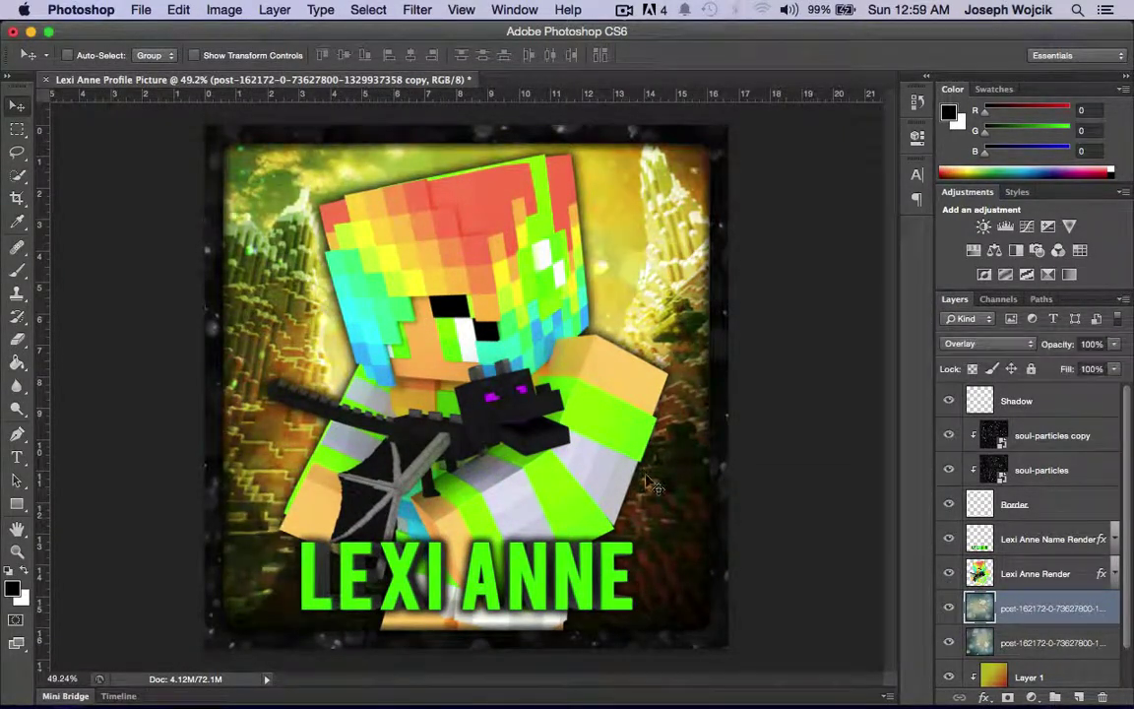
scroll(653, 486, "down", 1, "alt")
scroll(1024, 551, "down", 1)
left_click(1041, 551)
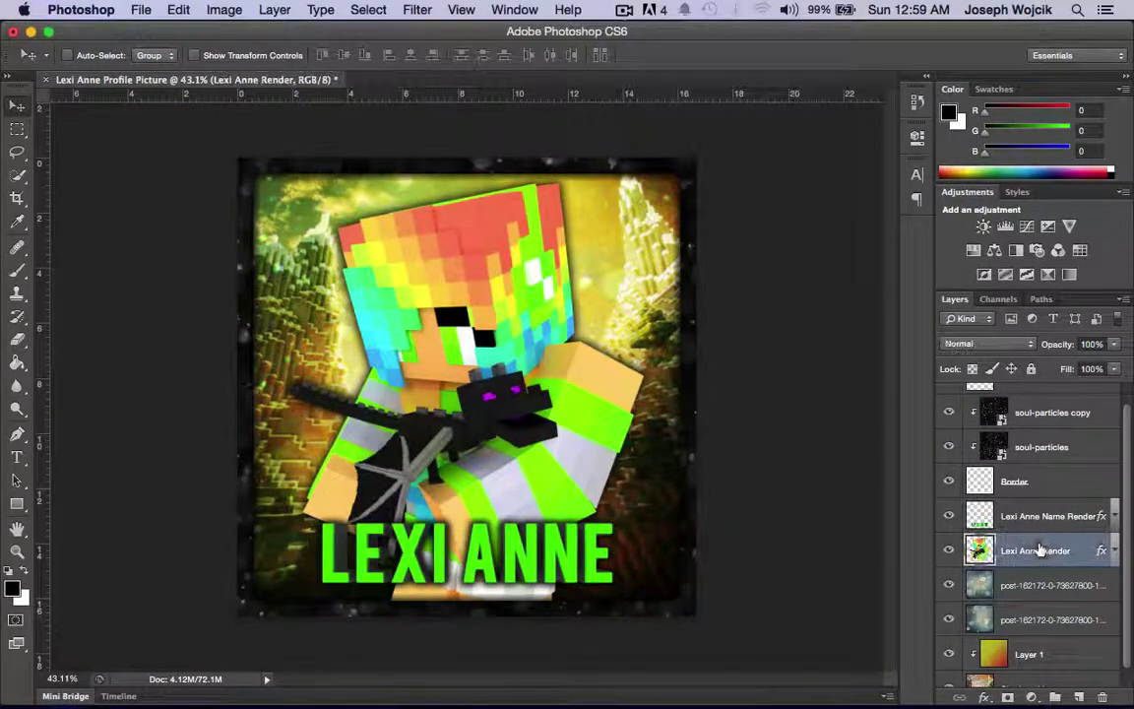
left_click(950, 680)
left_click(824, 466)
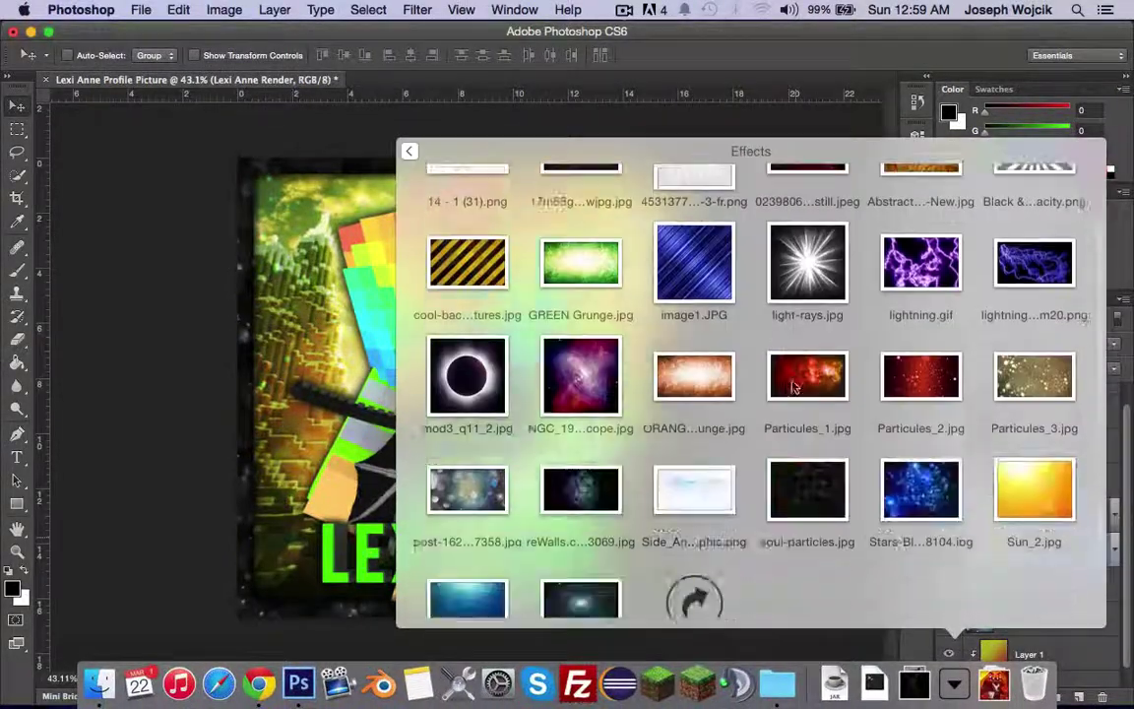
scroll(610, 463, "down", 2)
scroll(694, 438, "up", 3)
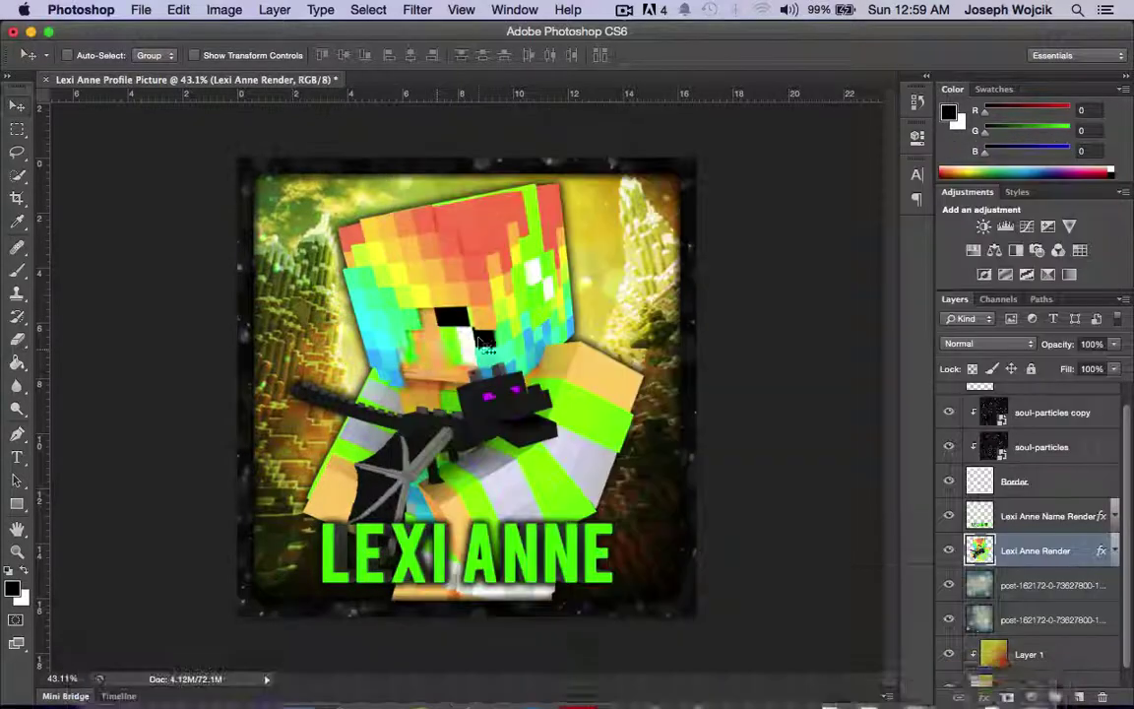
left_click_drag(537, 249, 679, 216)
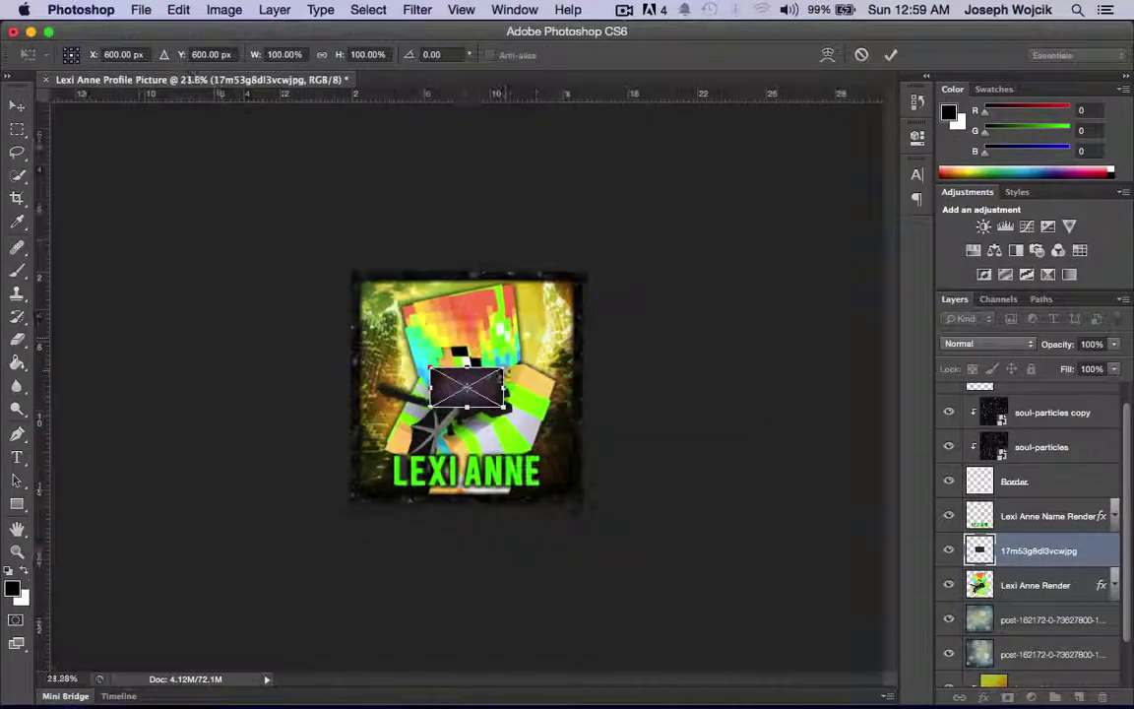
key("Return")
key("ctrl+0")
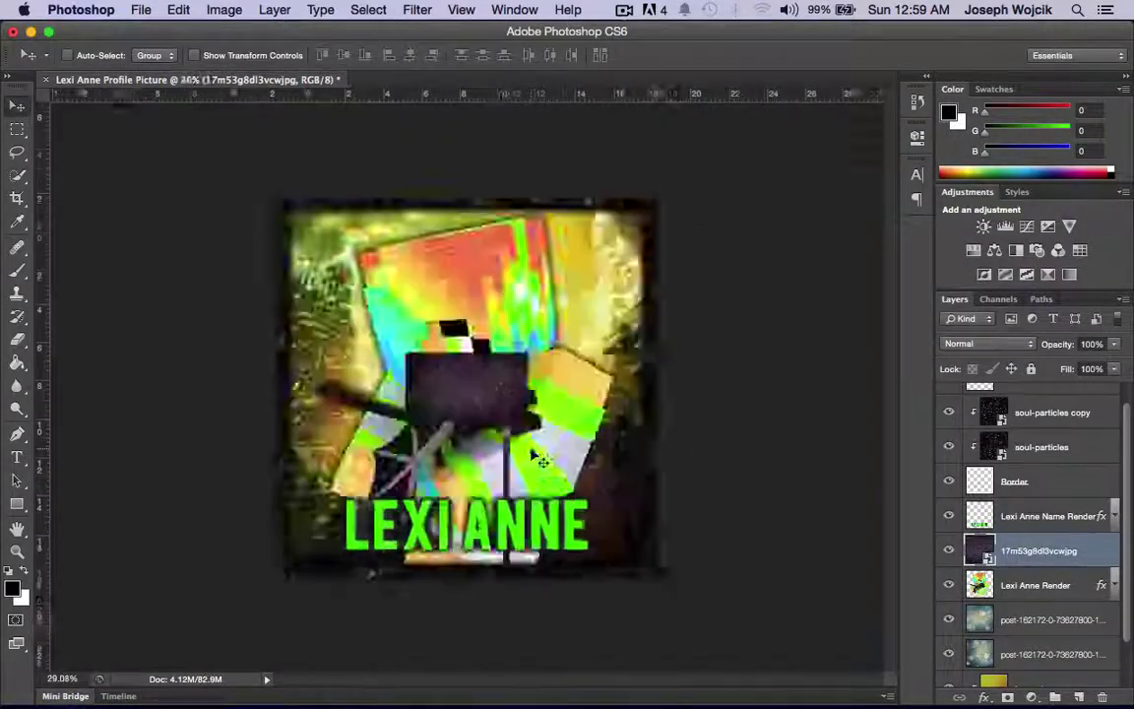
key("ctrl+alt+g")
left_click(994, 344)
left_click(975, 509)
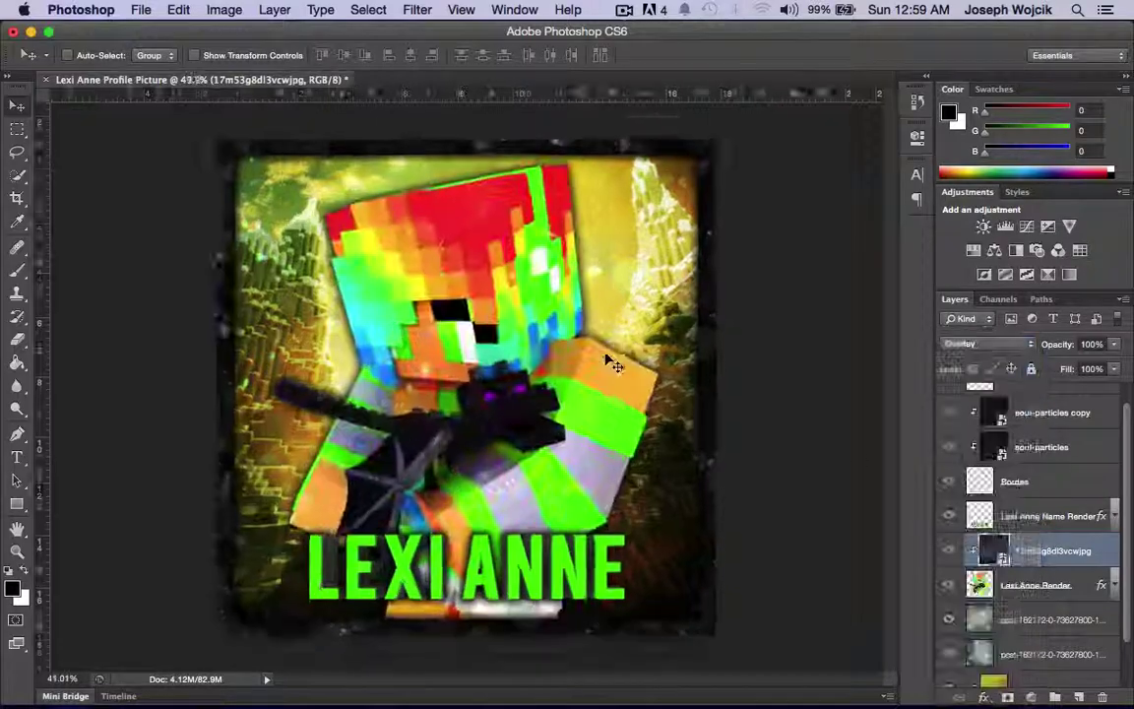